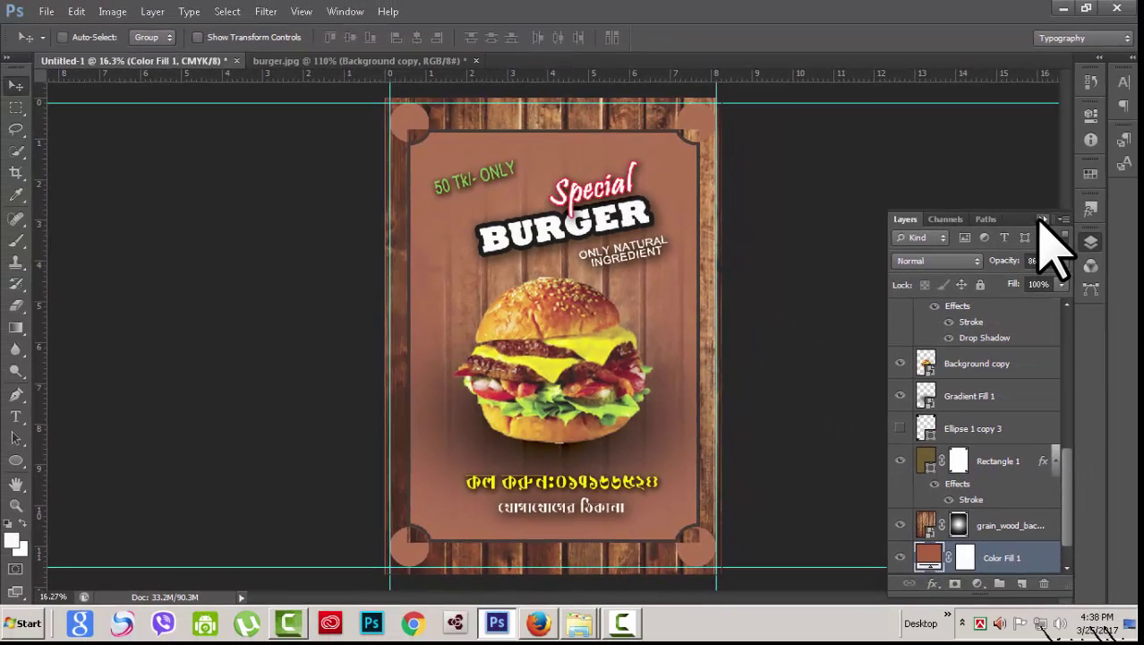
Step: Create a new document named FLYER from the International Paper preset at A4 size, with dimensions in inches
click(1040, 219)
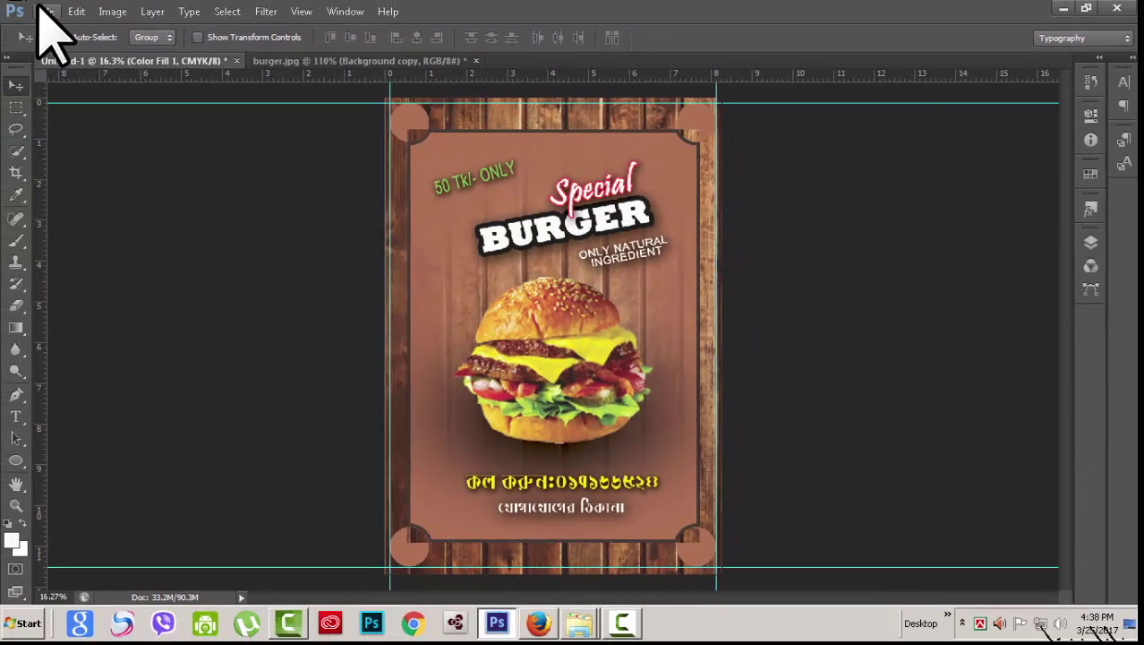
click(46, 11)
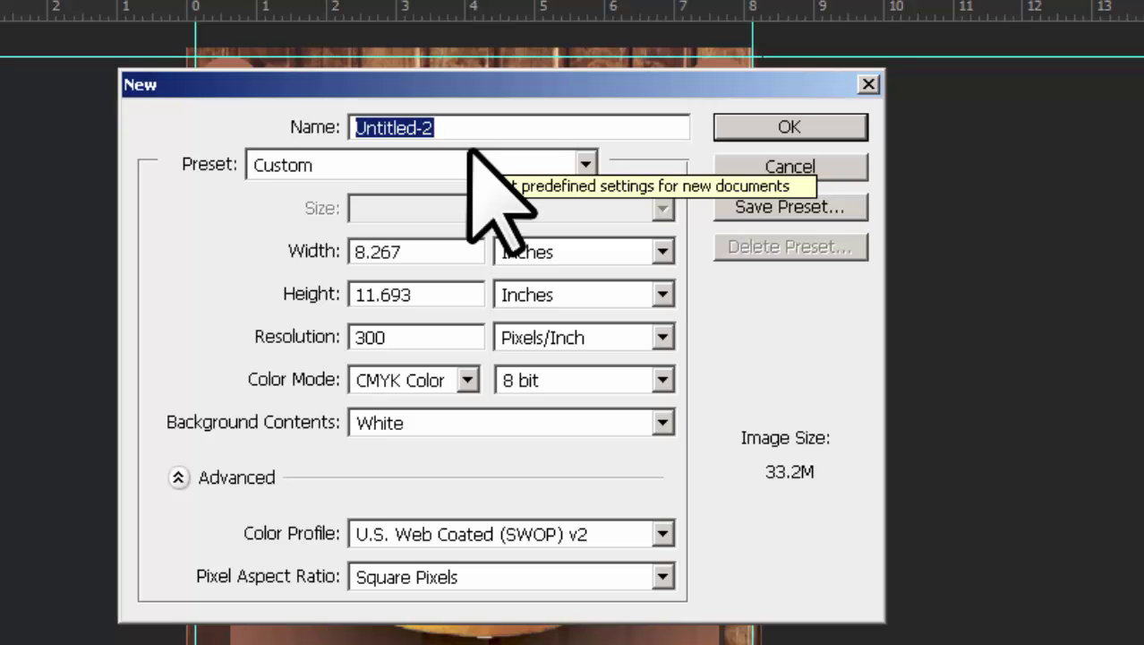
text(FLYER)
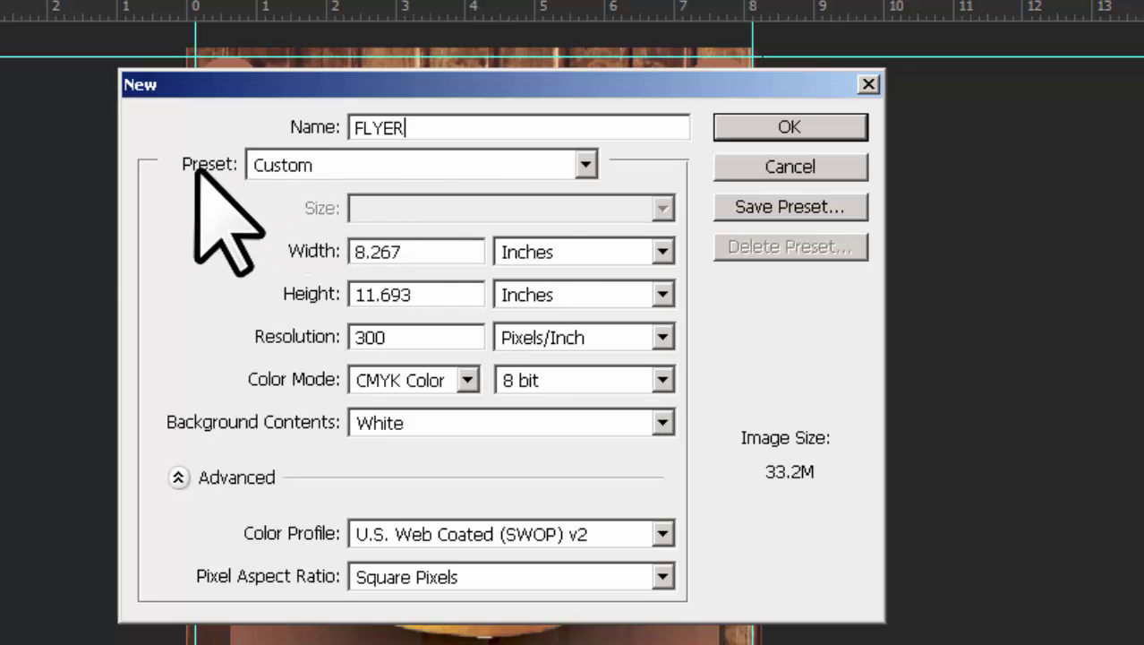
click(585, 164)
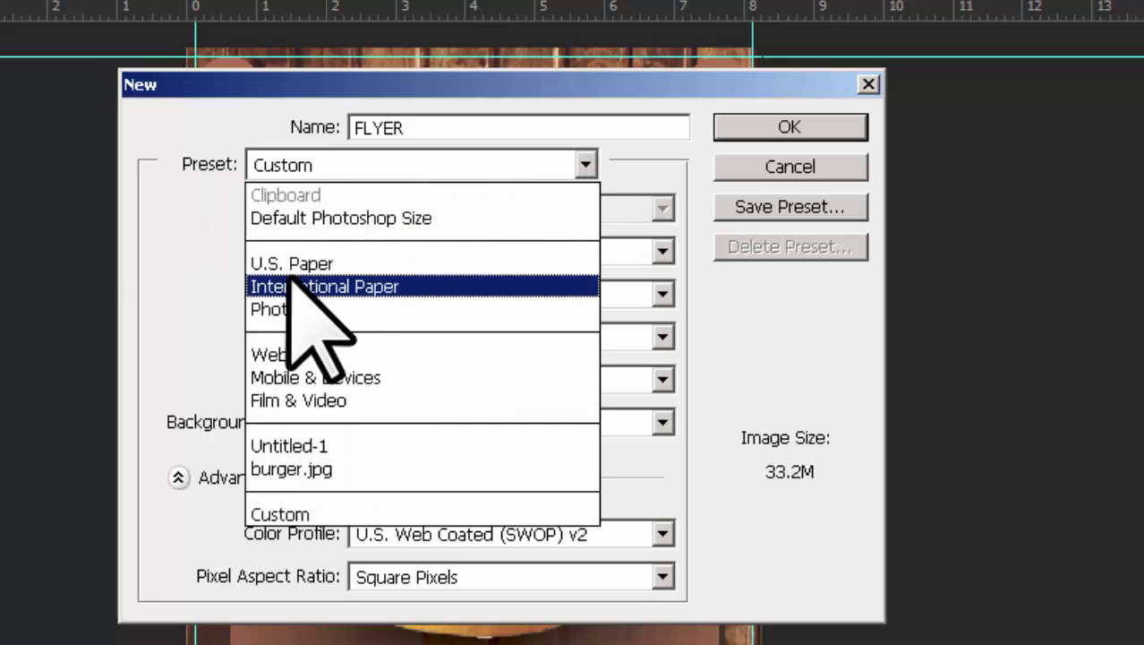
click(378, 284)
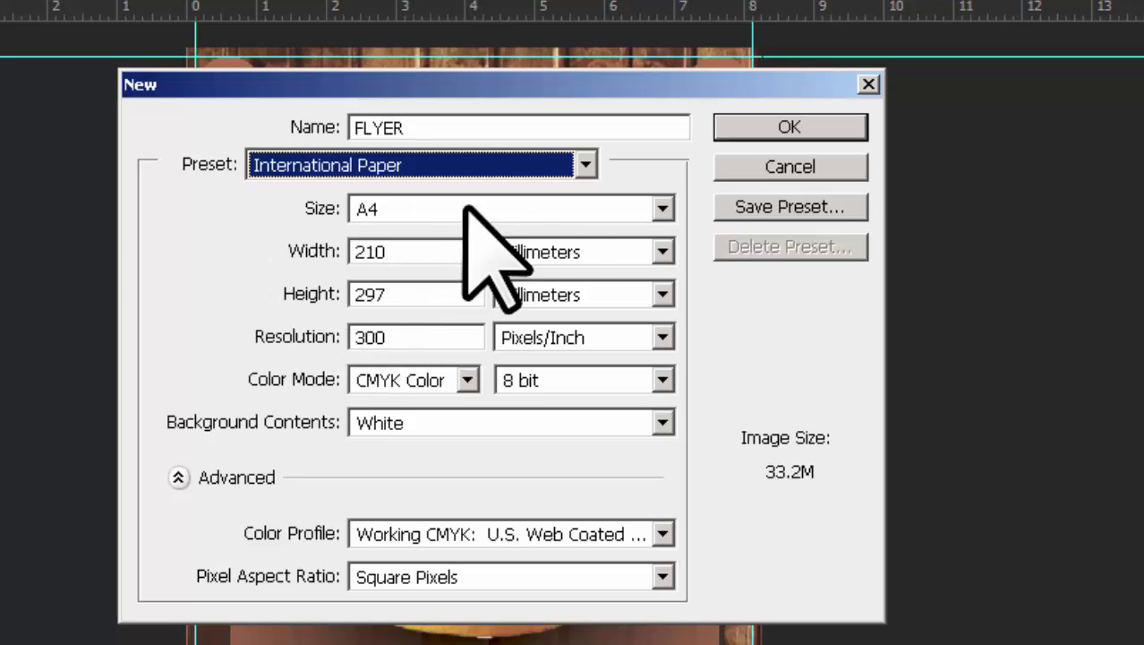
click(664, 211)
click(400, 240)
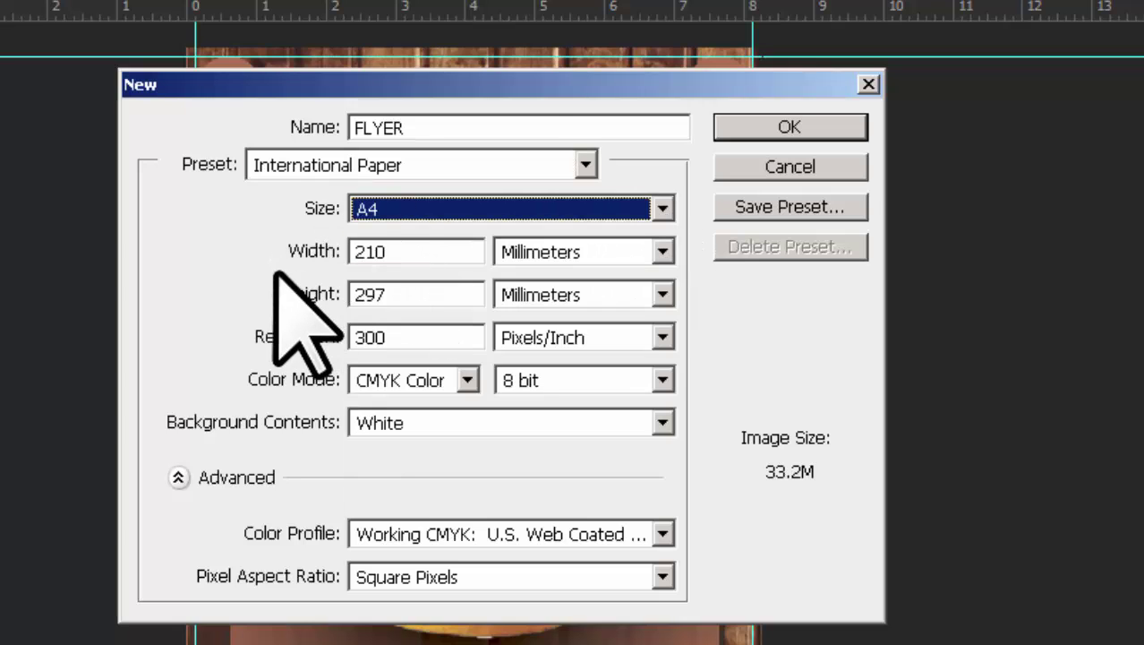
click(663, 251)
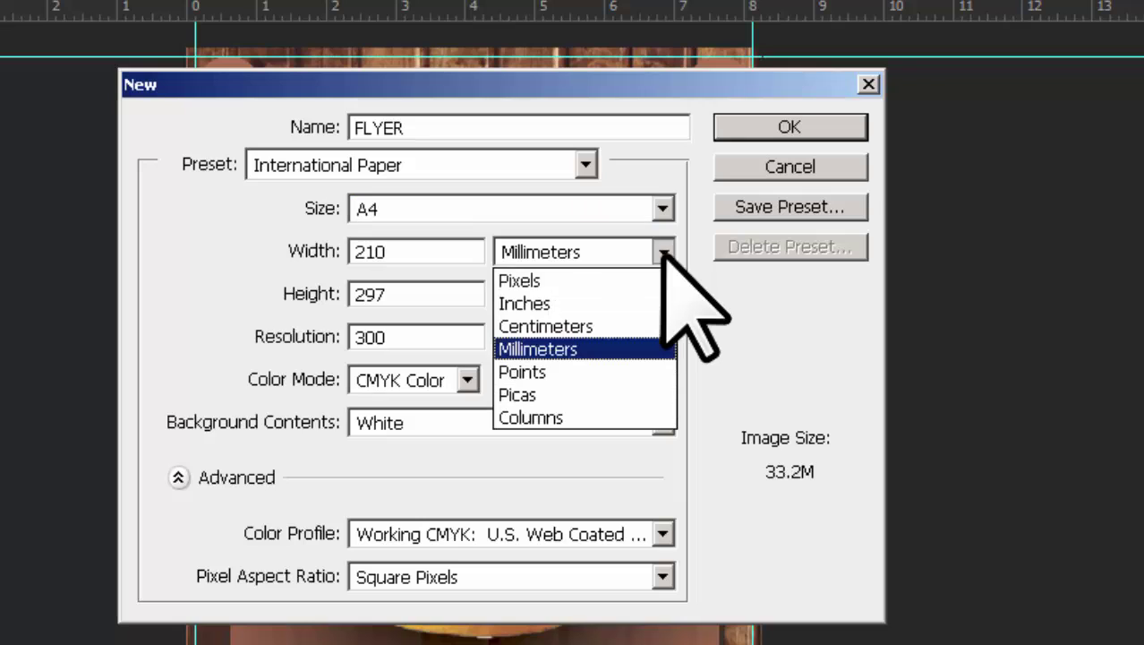
click(564, 305)
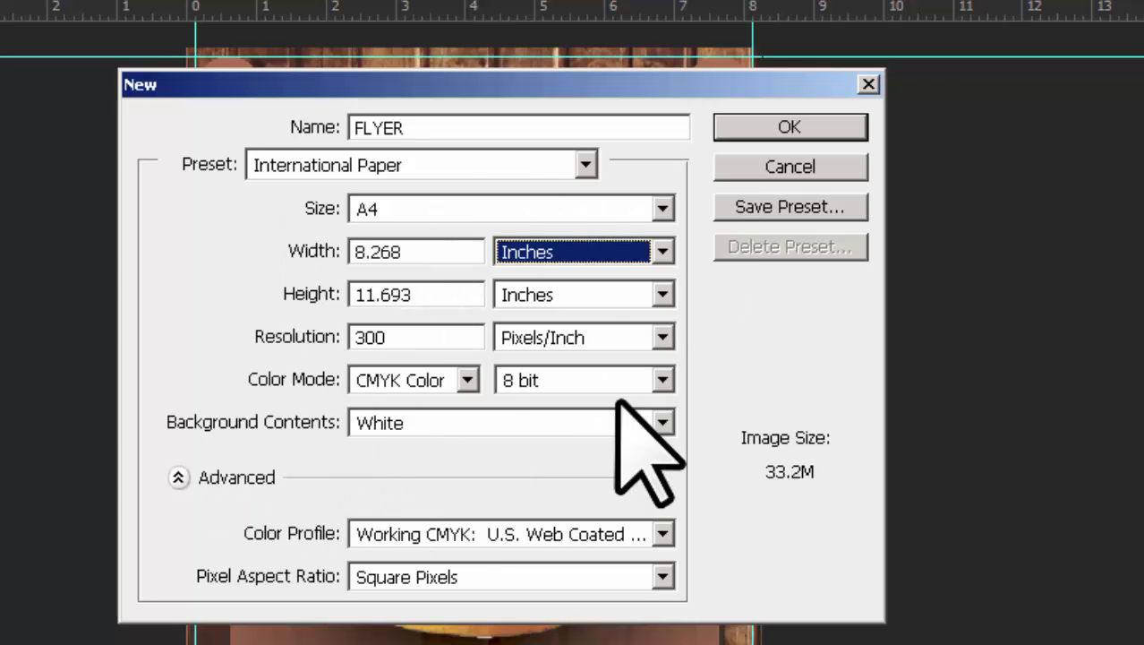
click(829, 167)
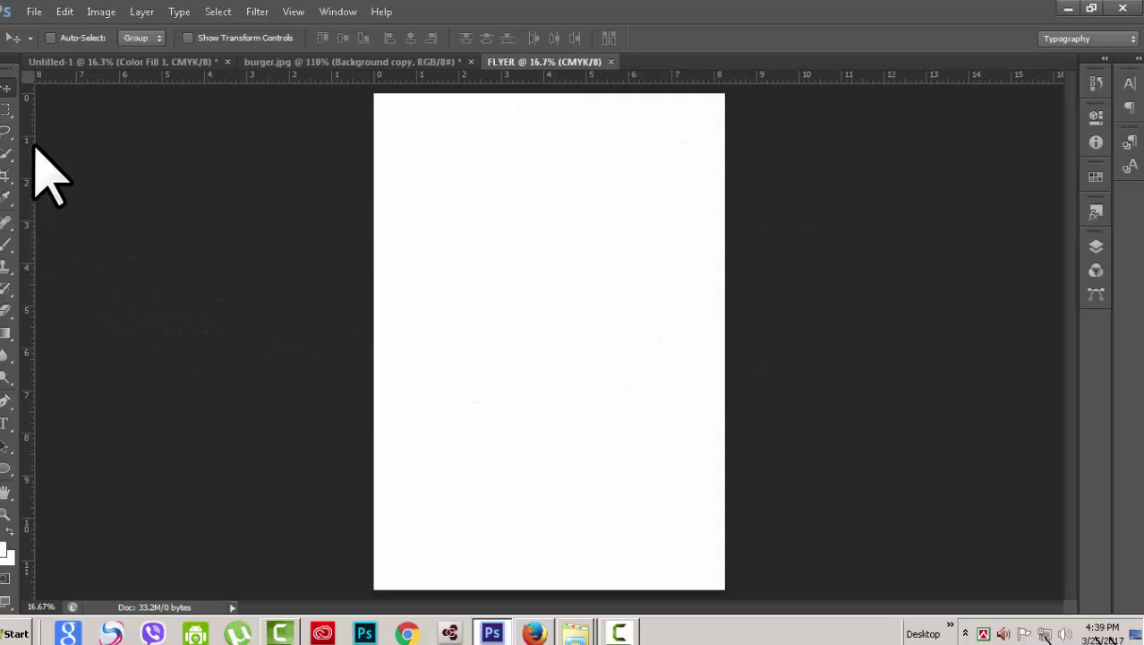
Step: Add two vertical and two horizontal ruler guides just inside the four edges of the FLYER page as margins
click(294, 12)
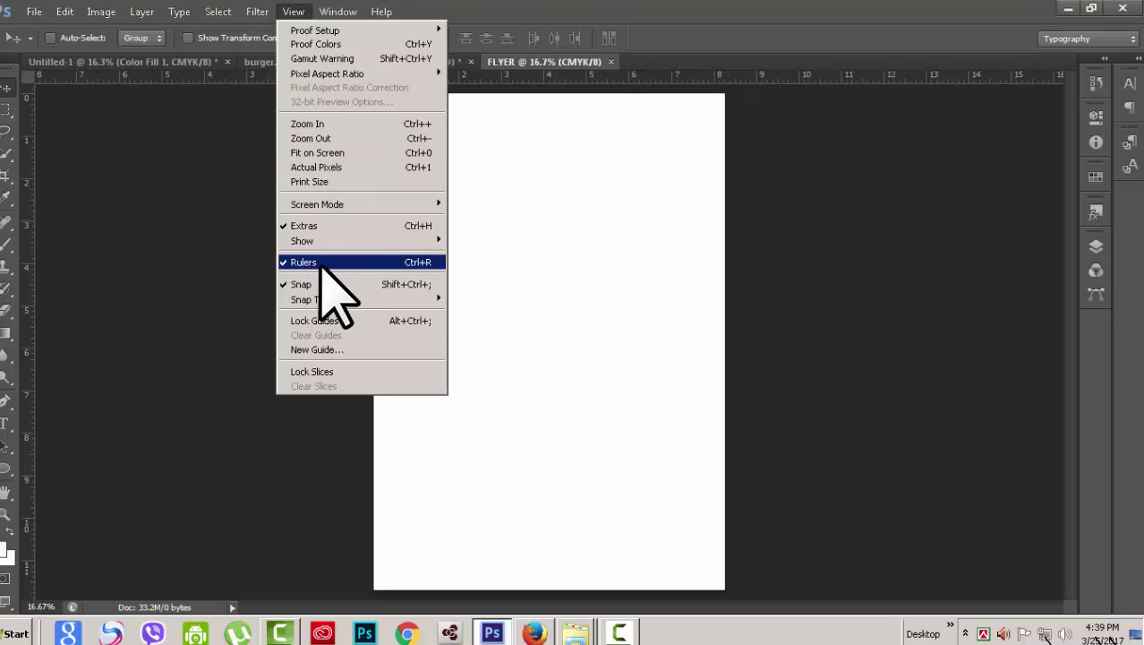
click(821, 5)
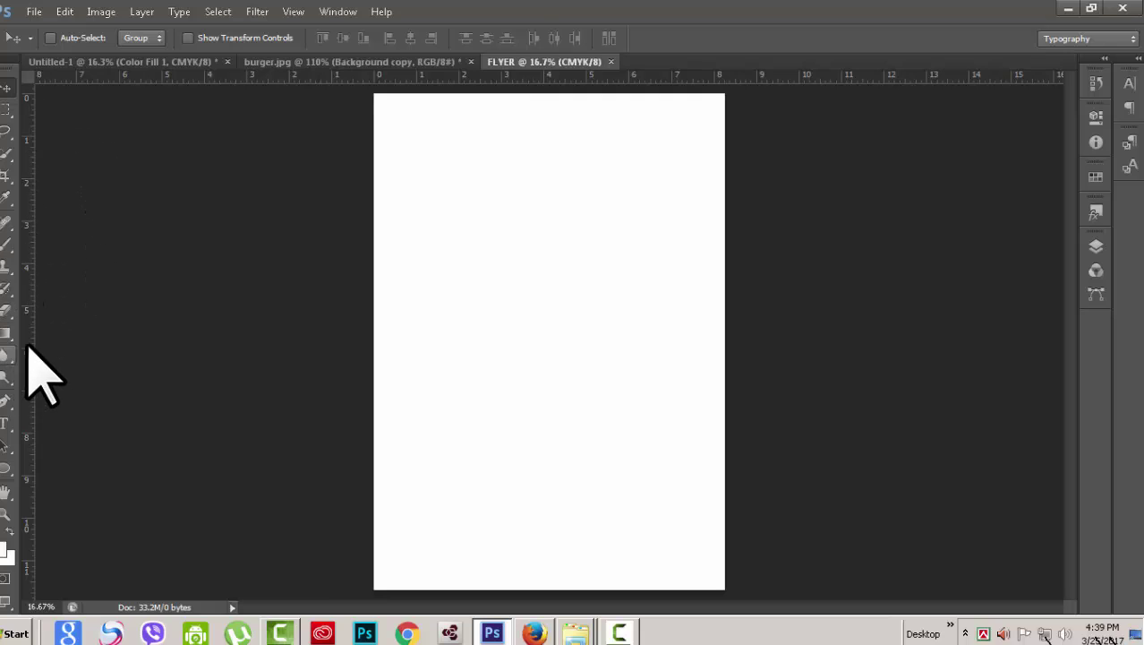
drag(30, 297, 385, 303)
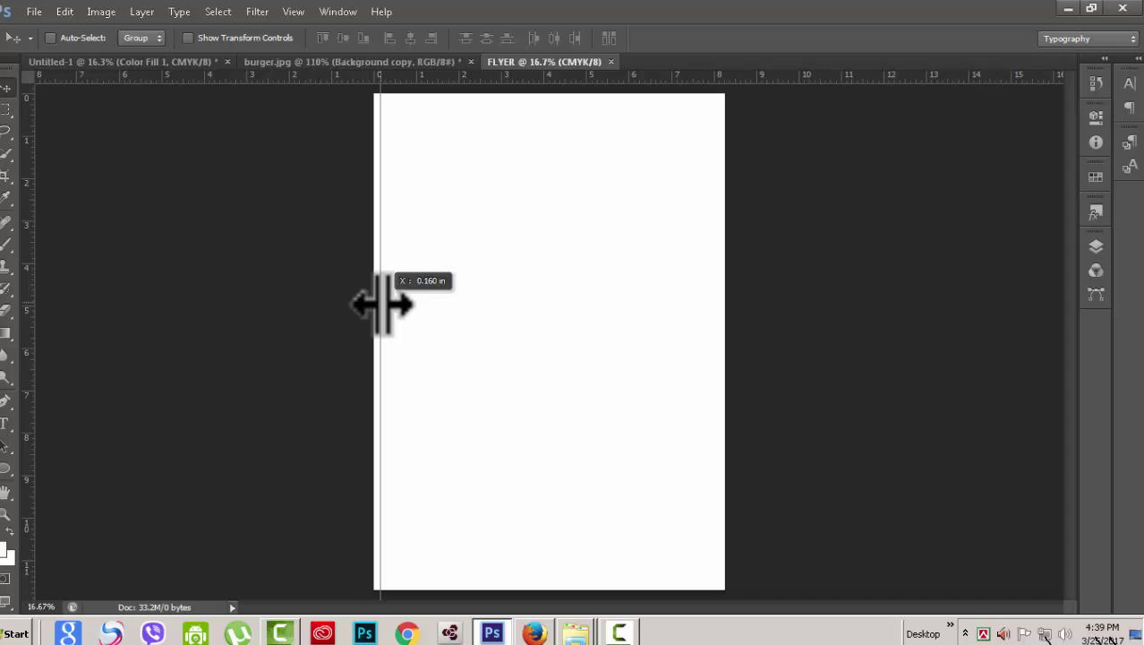
drag(382, 304, 385, 304)
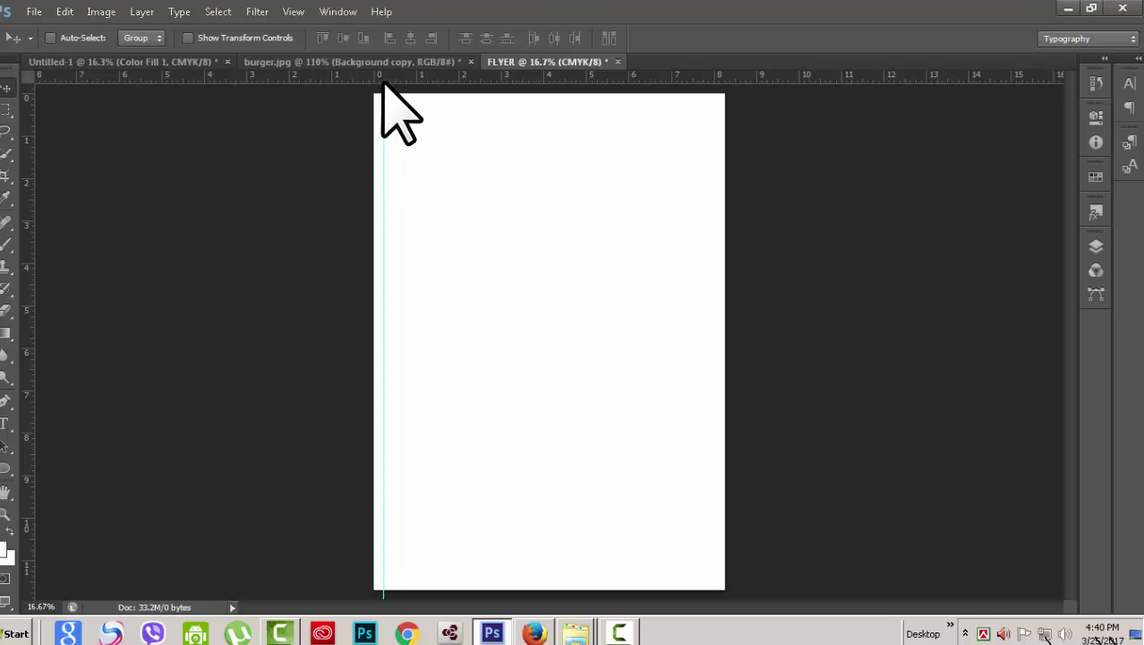
drag(27, 240, 715, 257)
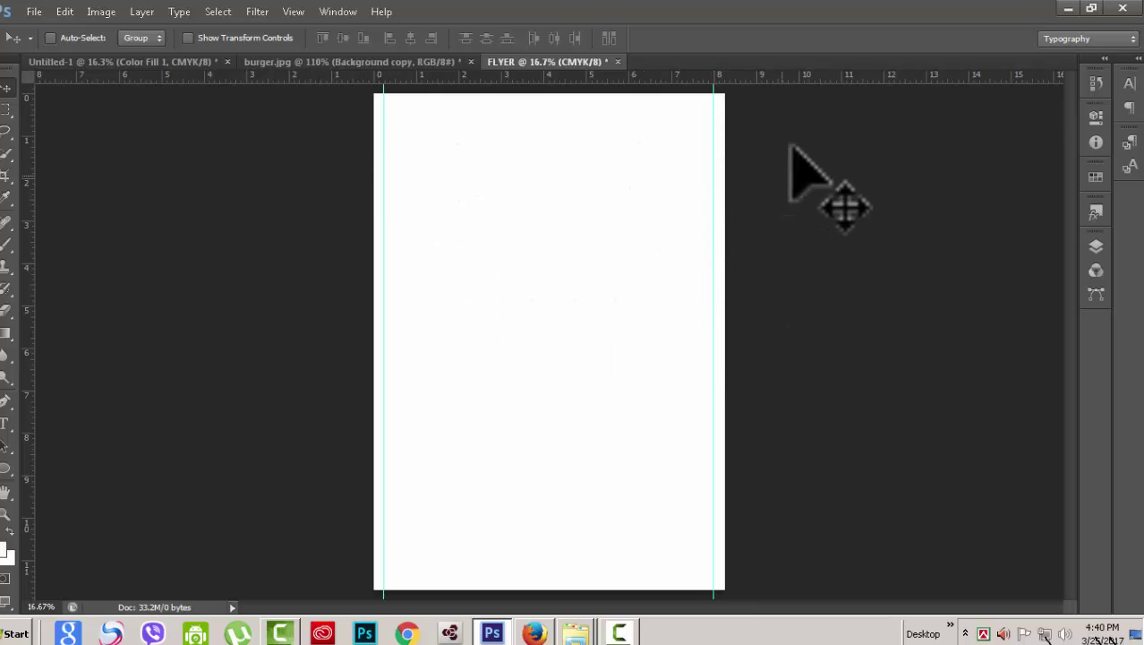
drag(808, 99, 804, 86)
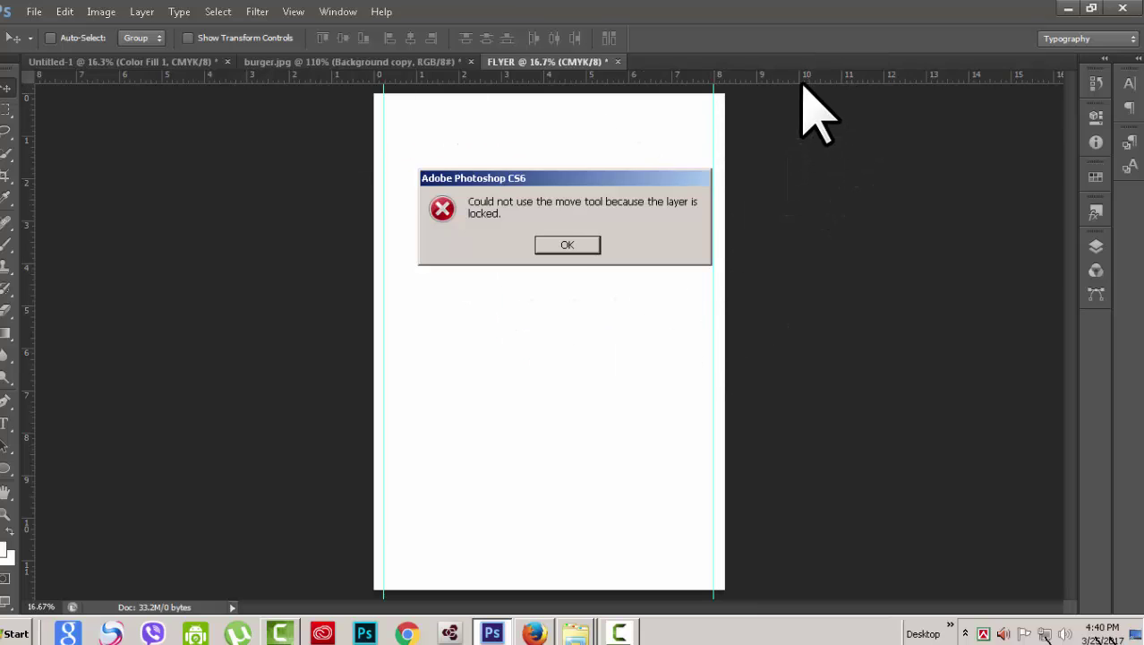
click(567, 245)
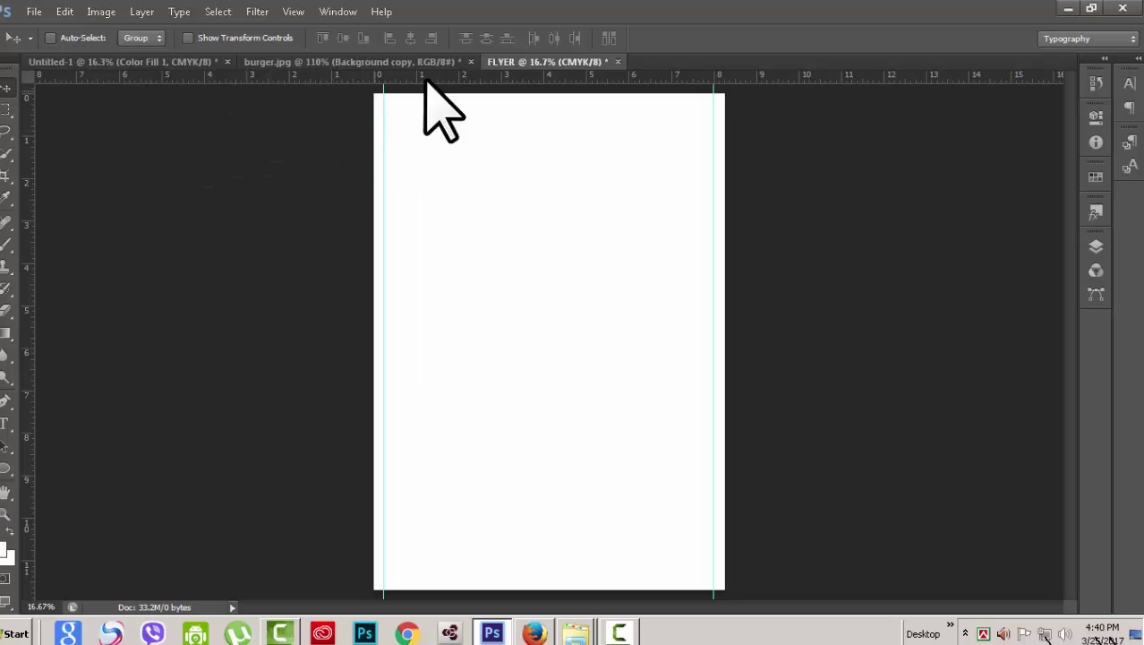
drag(541, 77, 618, 580)
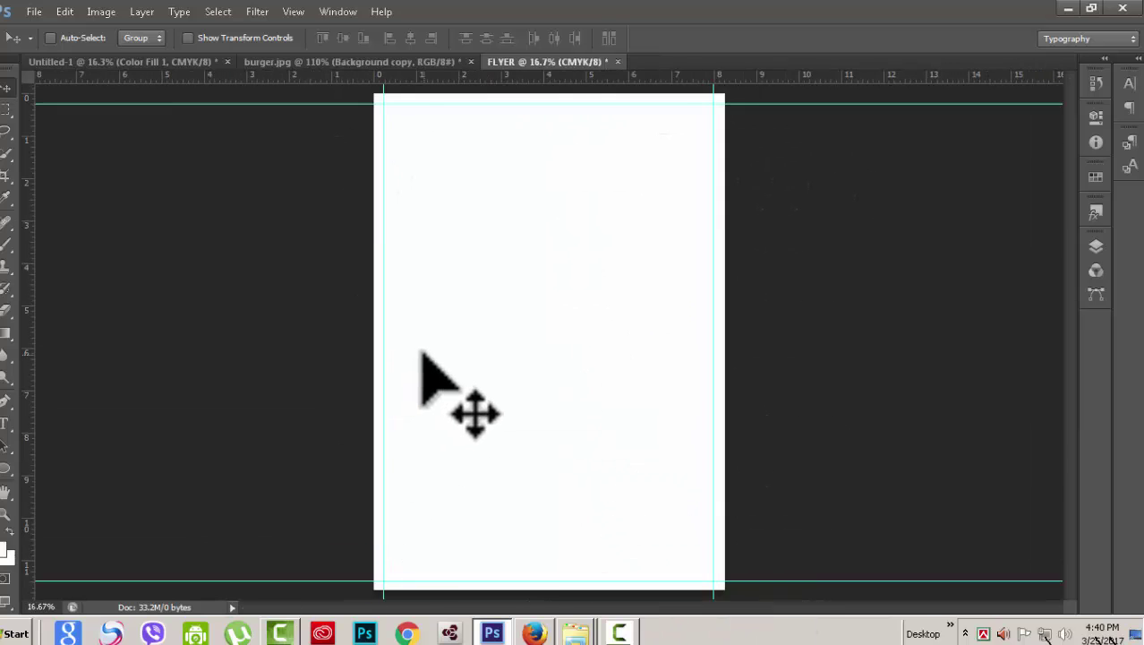
click(300, 12)
click(333, 349)
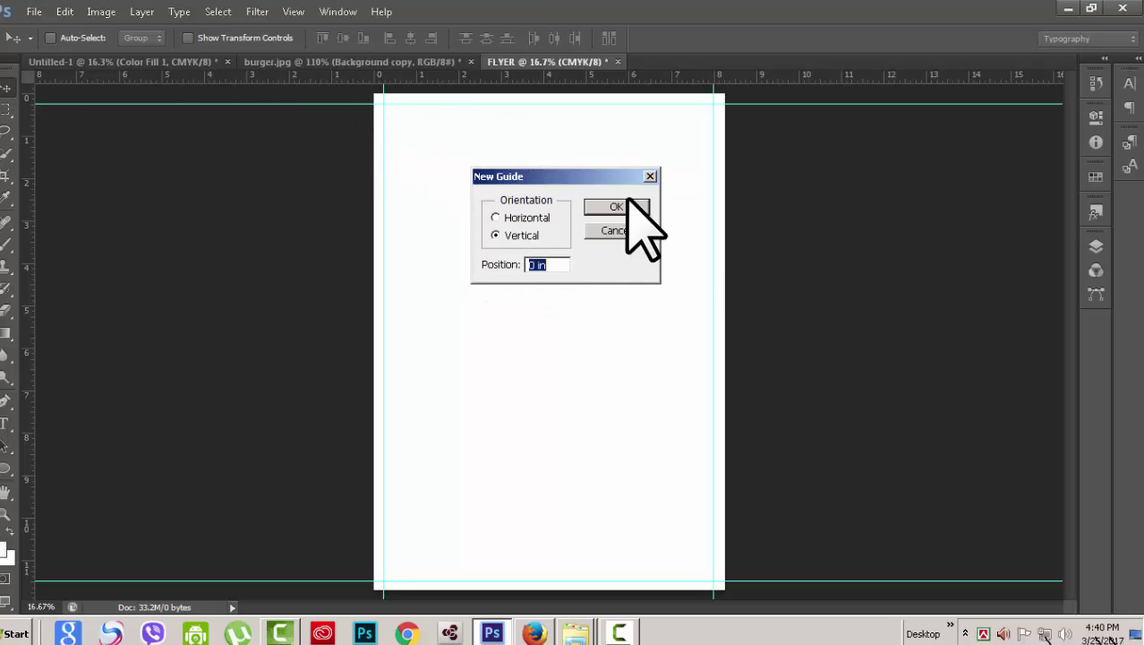
click(650, 175)
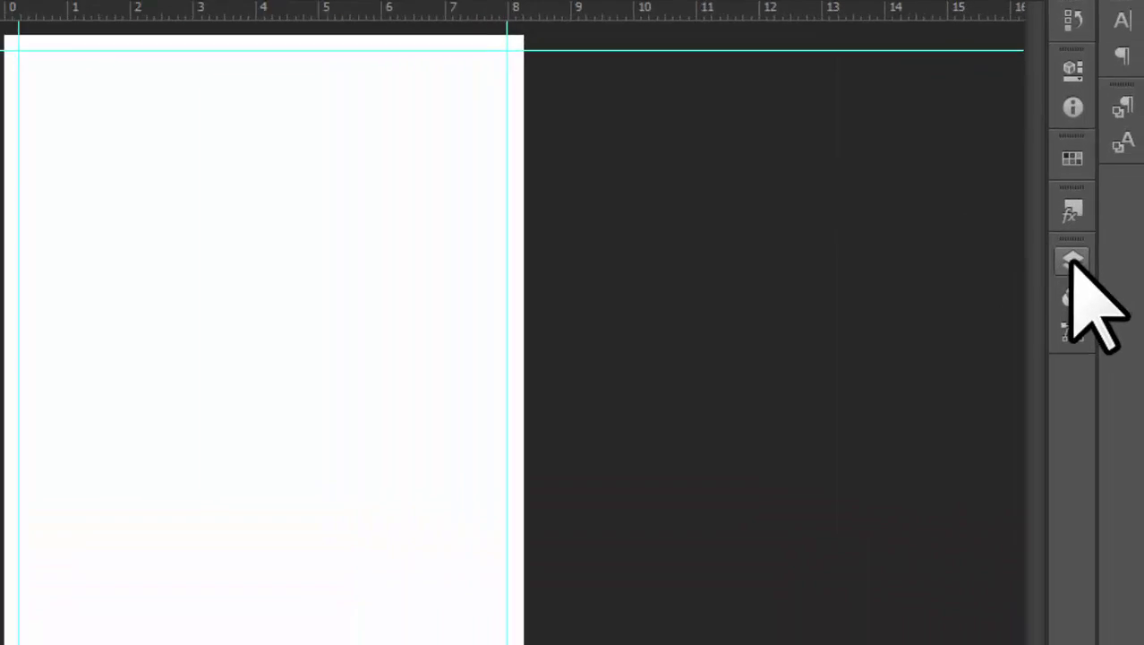
Step: Add a Solid Color fill layer above the Background in dark mustard yellow (a68d01)
click(1074, 262)
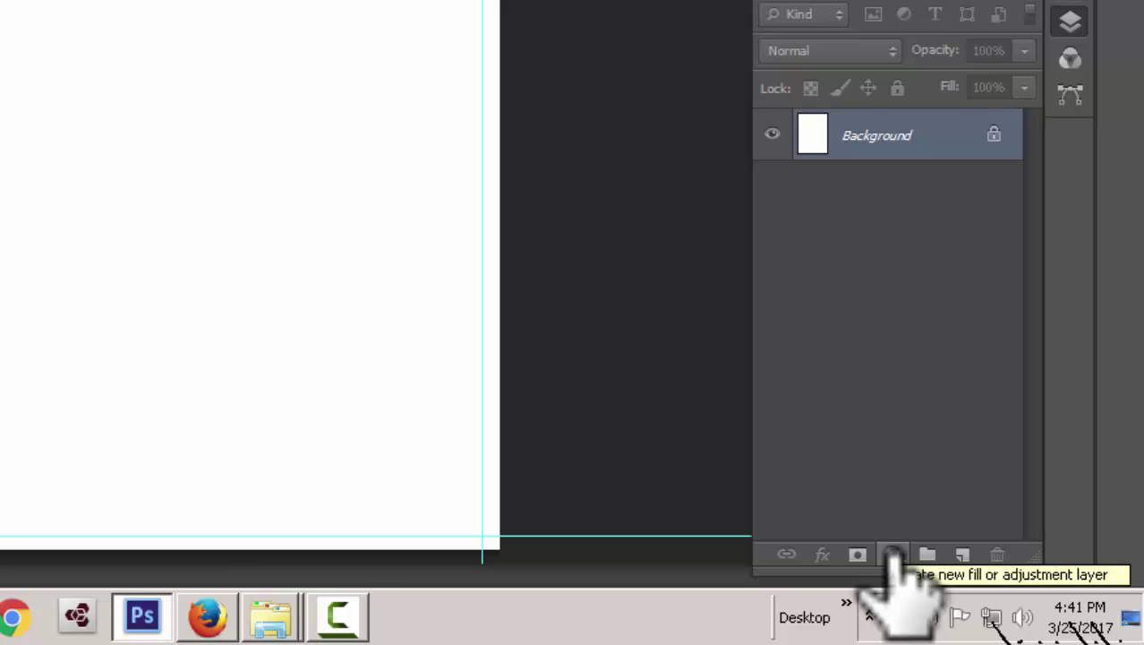
click(891, 553)
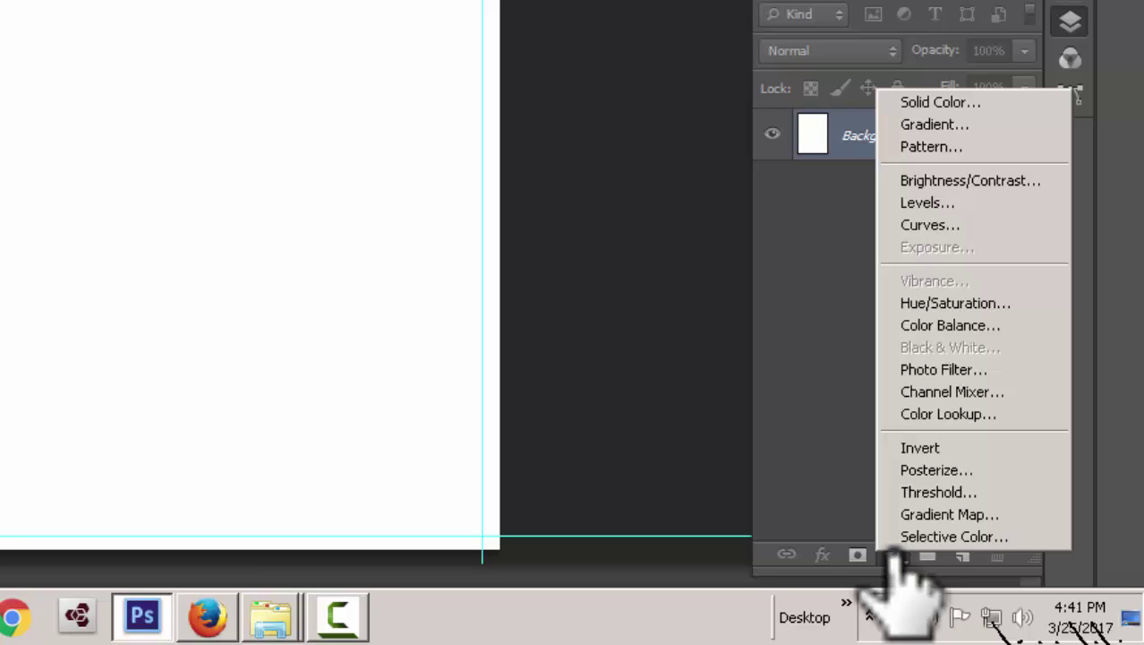
click(950, 102)
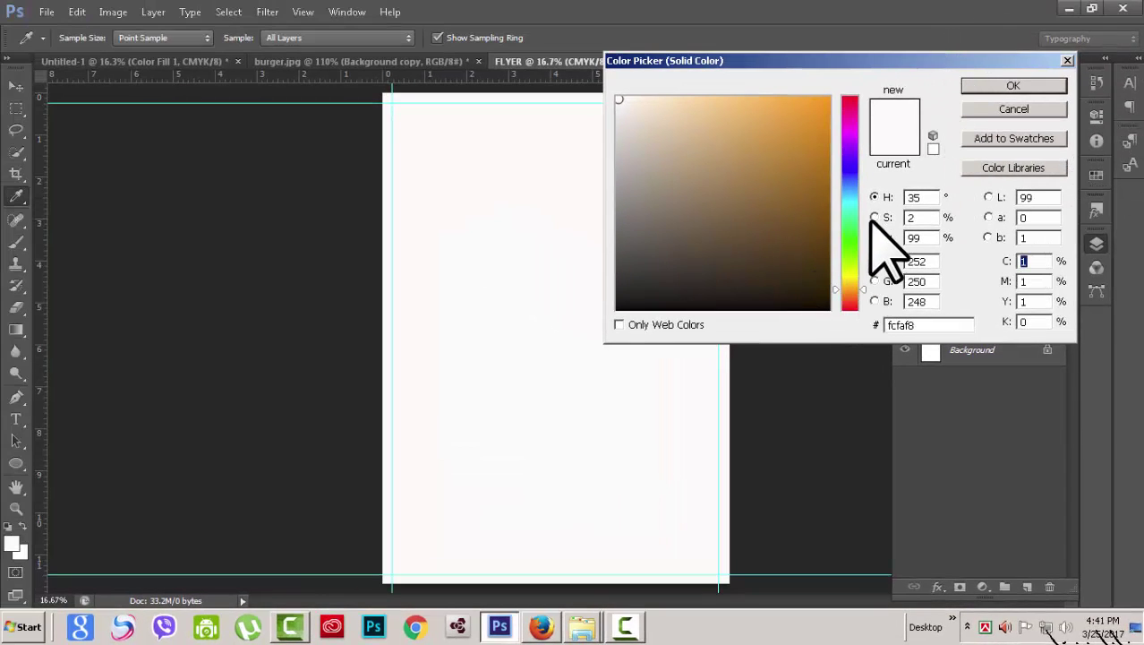
drag(847, 281, 848, 271)
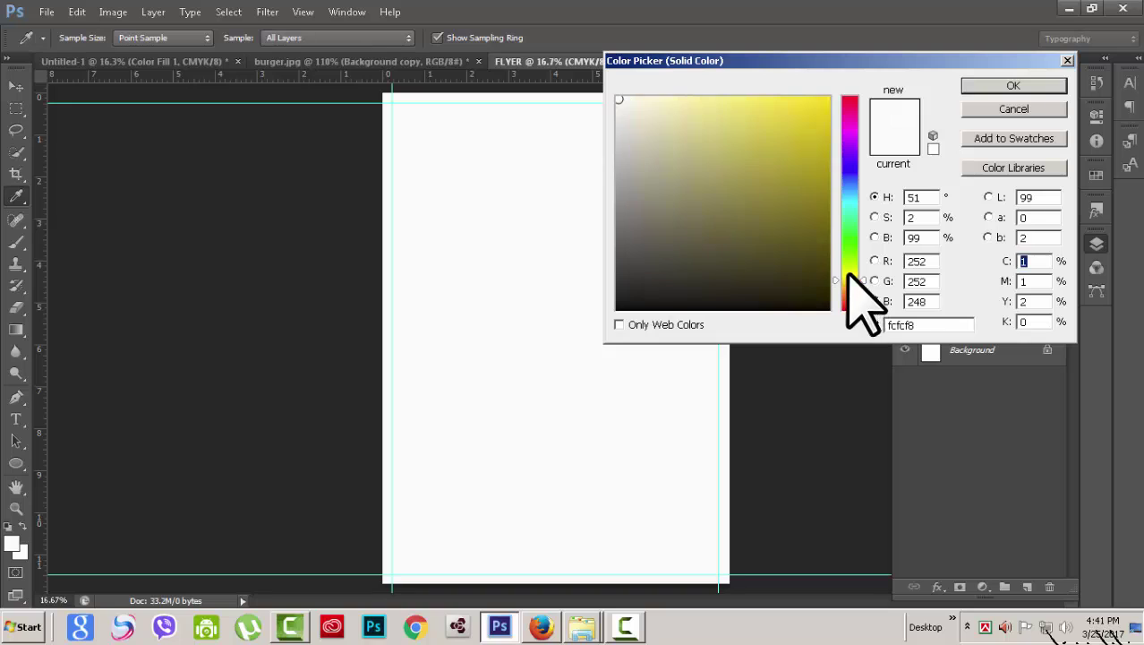
click(827, 102)
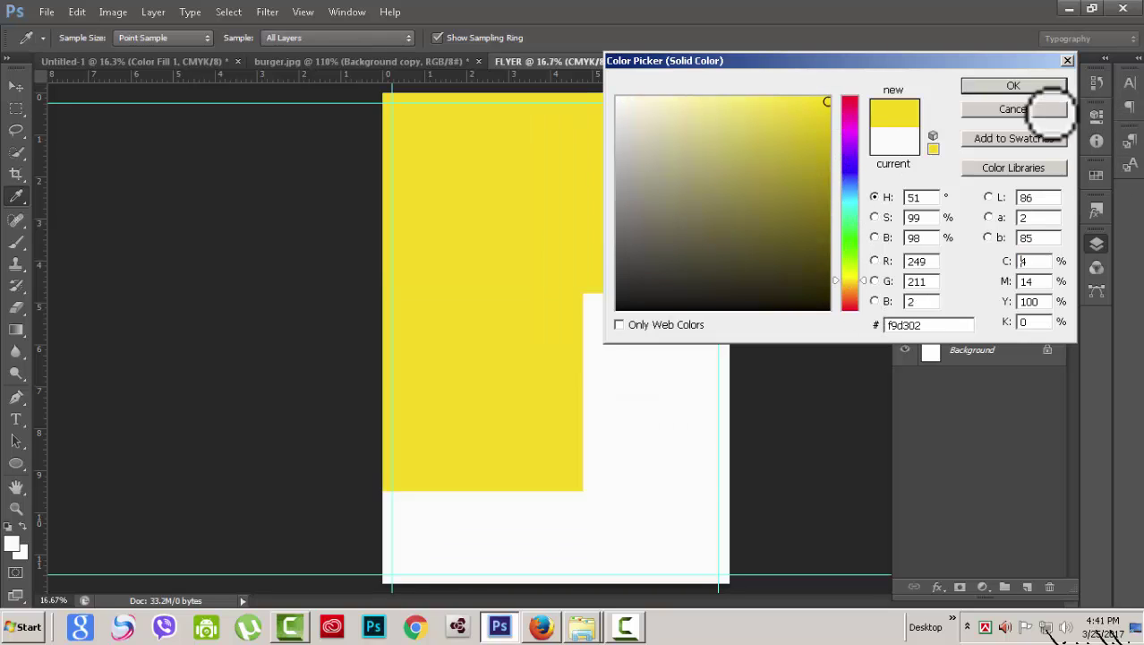
click(827, 145)
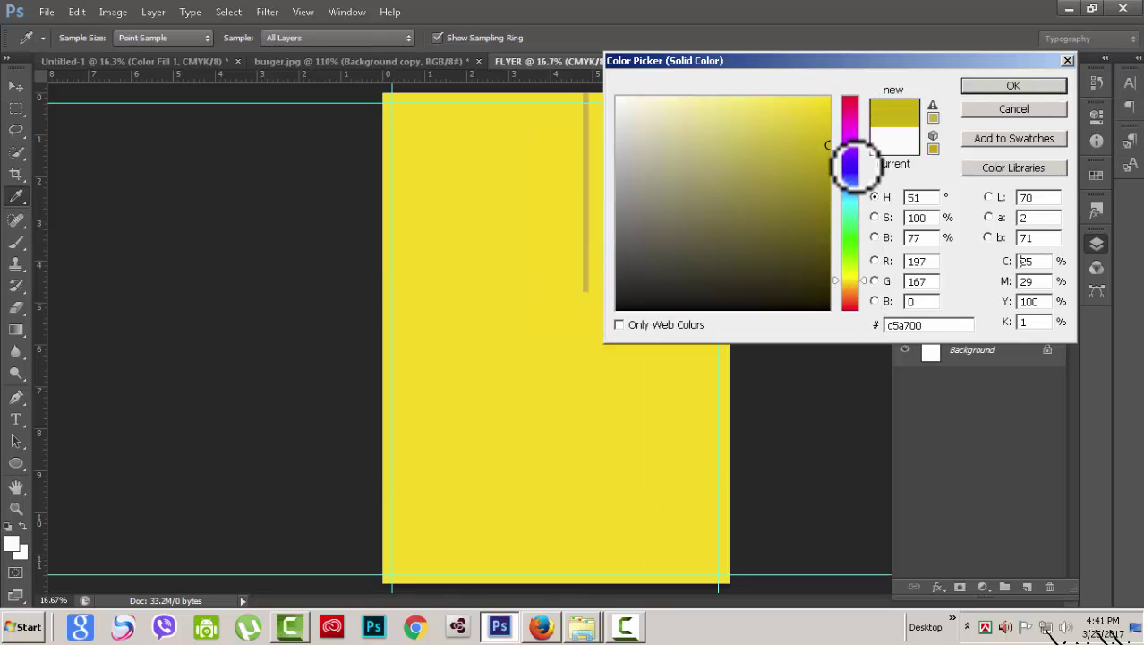
click(827, 171)
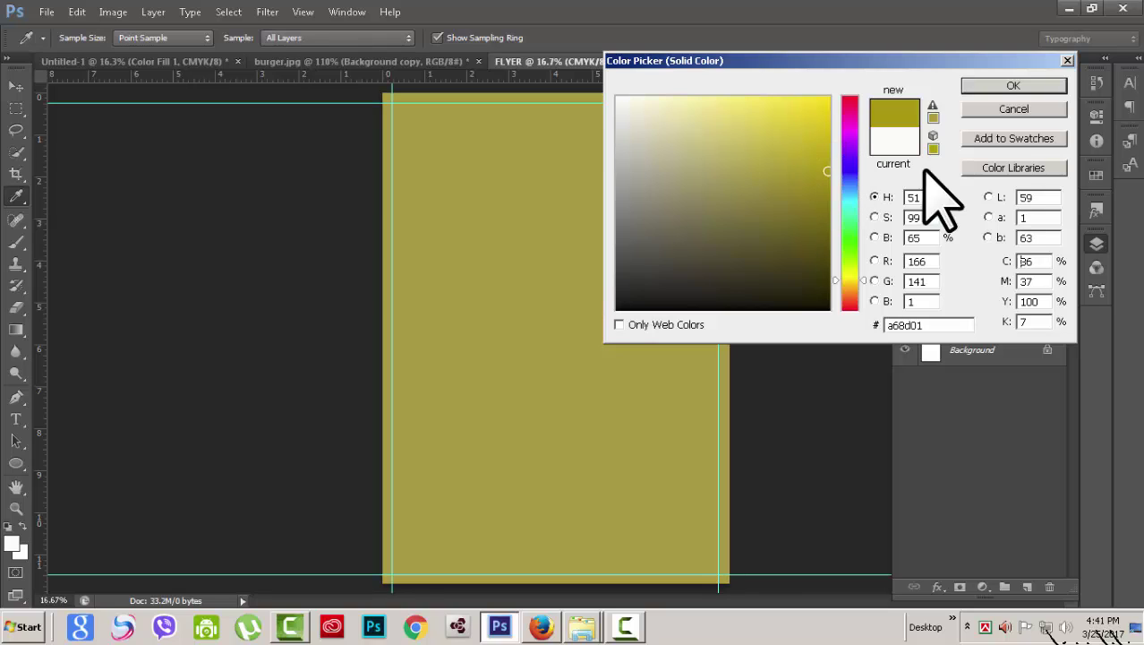
click(1030, 85)
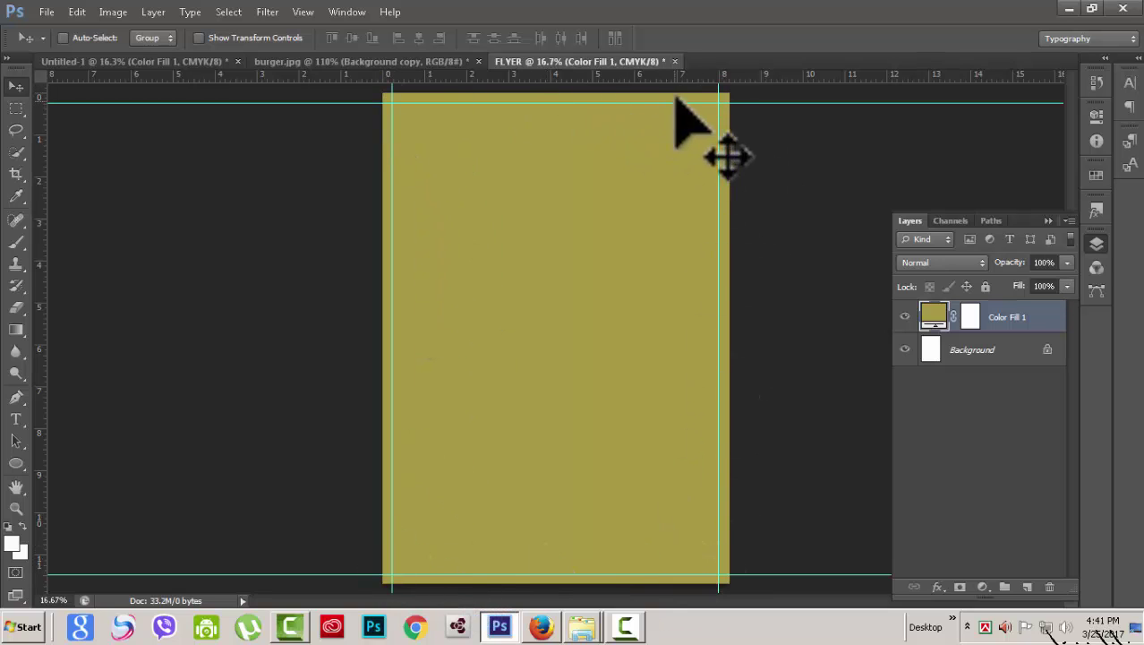
Step: Place the grain_wood_background image from the BACK GROUNDS folder on the Desktop into the flyer
click(45, 12)
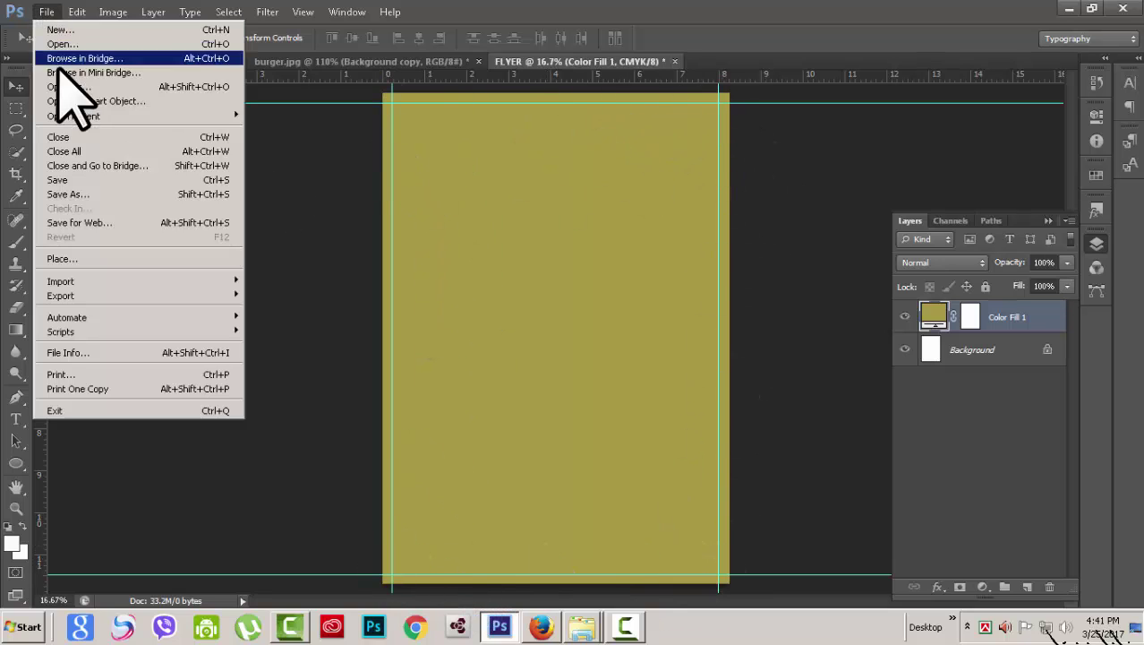
click(79, 258)
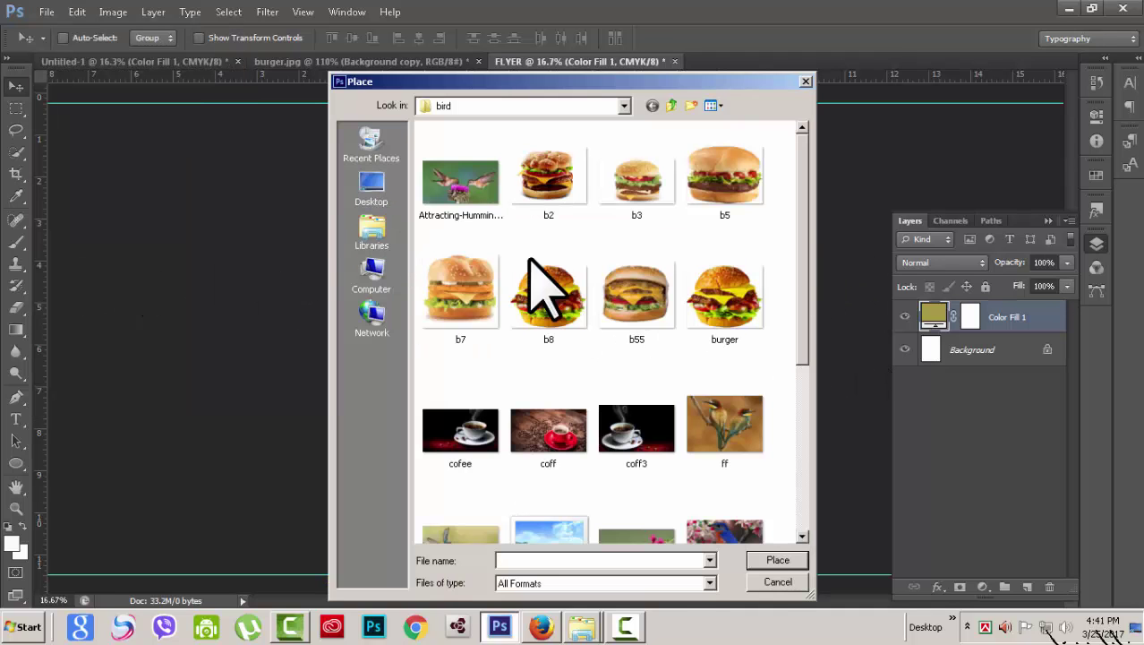
click(372, 190)
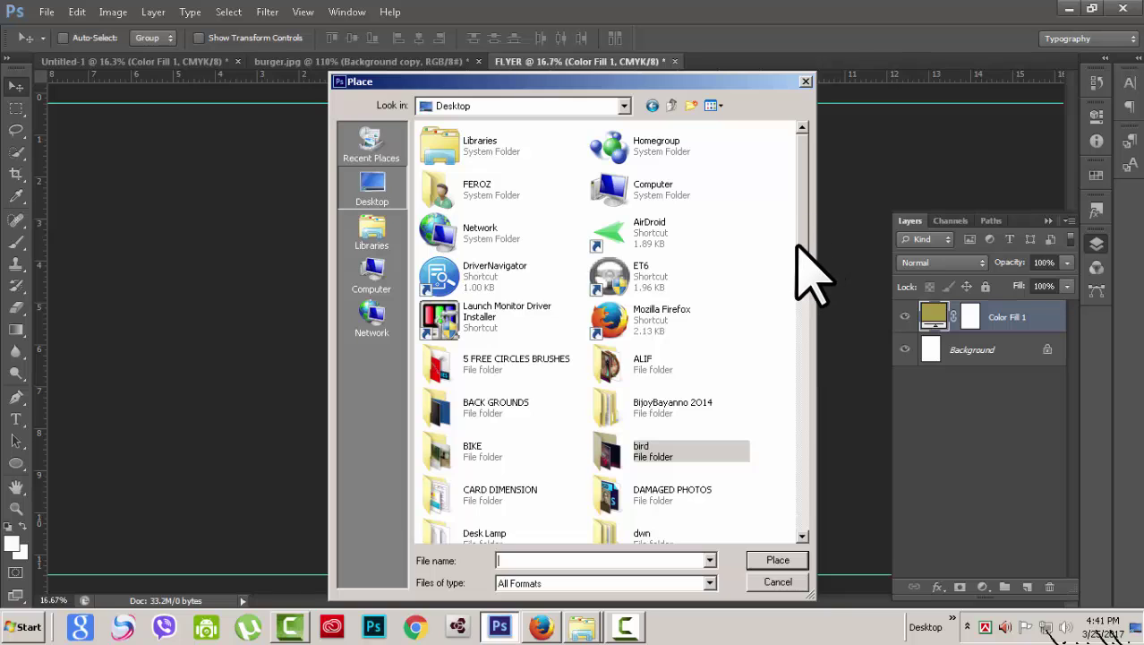
scroll(795, 261, down, 2)
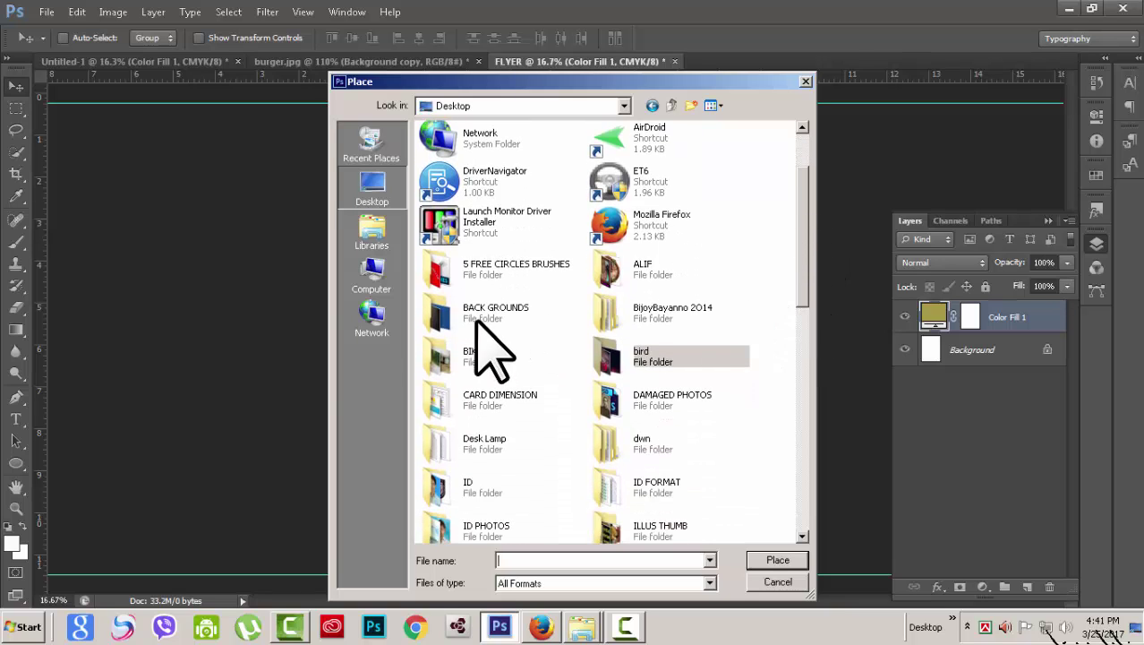
double_click(475, 316)
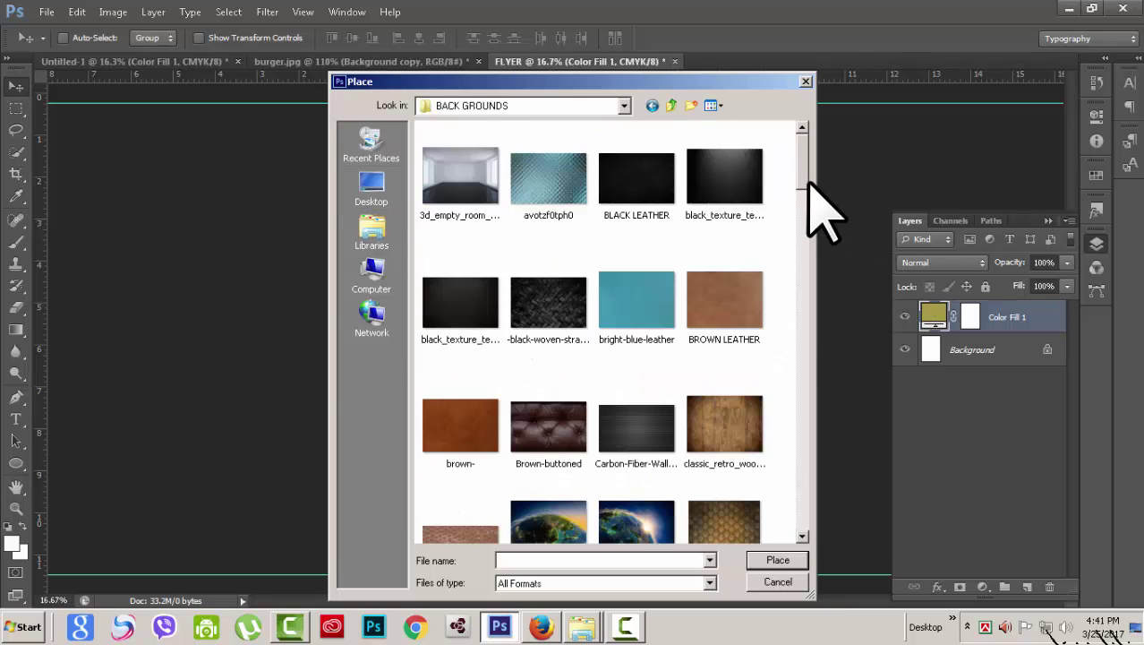
drag(805, 176, 802, 278)
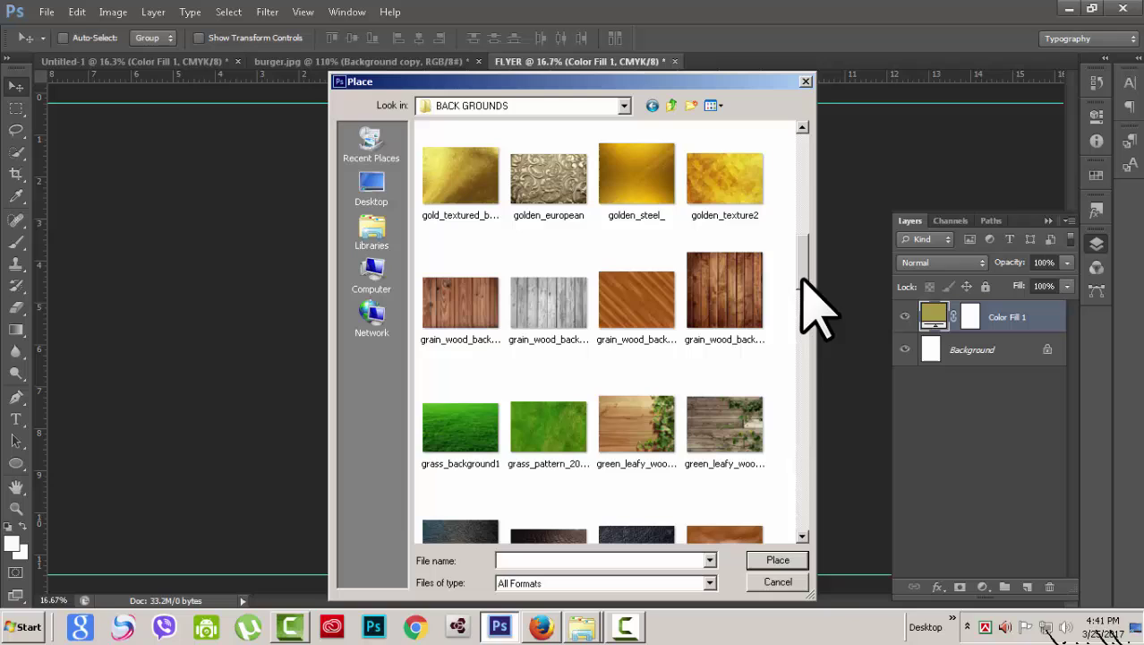
click(477, 311)
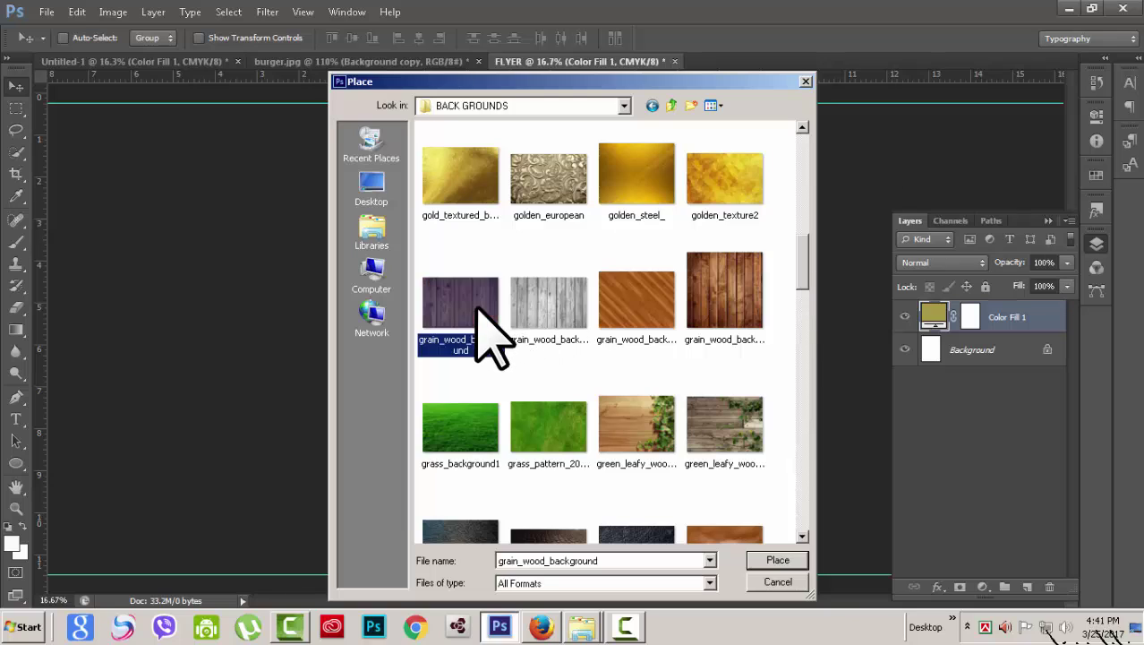
click(776, 562)
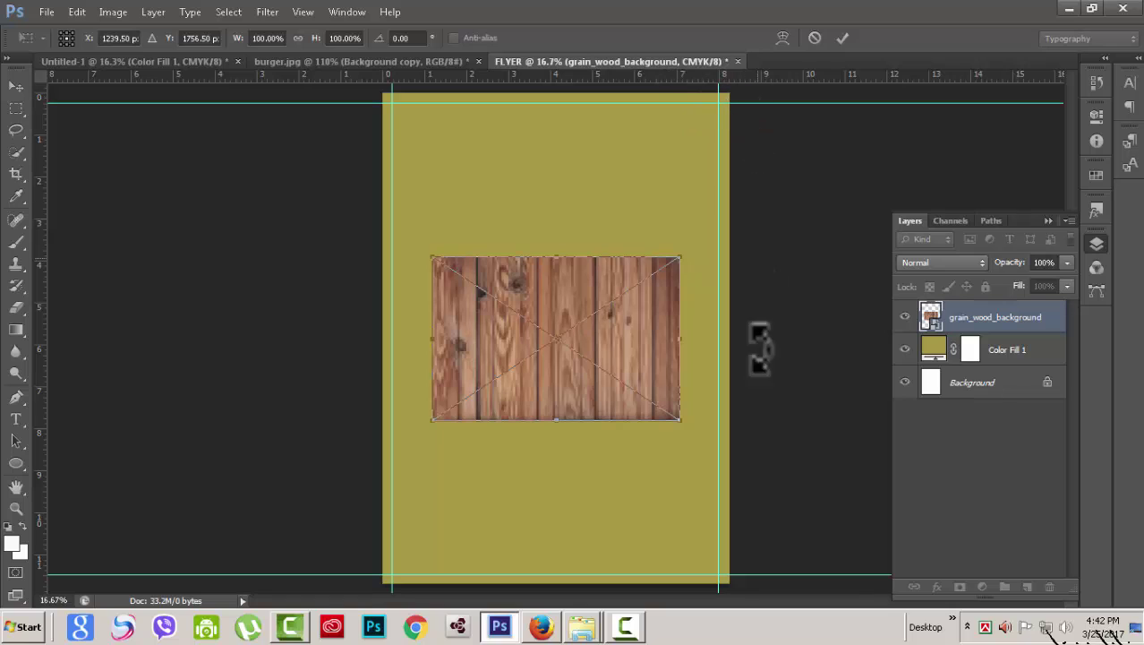
Step: Stretch the placed wood image to cover the whole page, 8.267 by 11.693 in, and commit the transform
drag(685, 260, 730, 93)
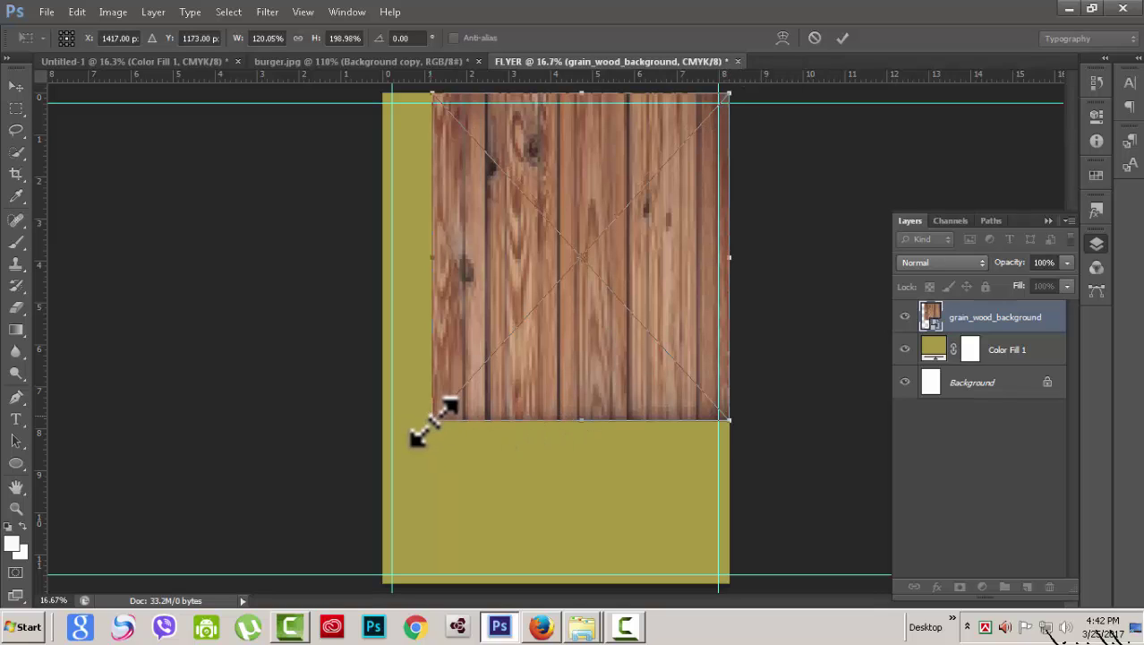
drag(432, 428, 387, 586)
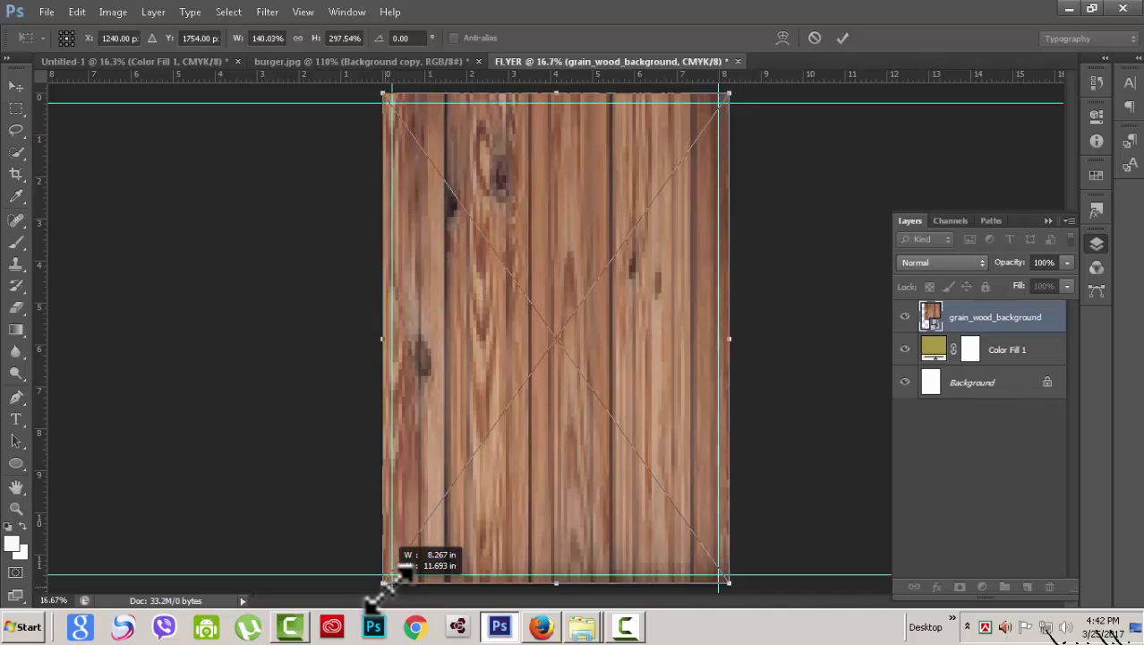
click(843, 39)
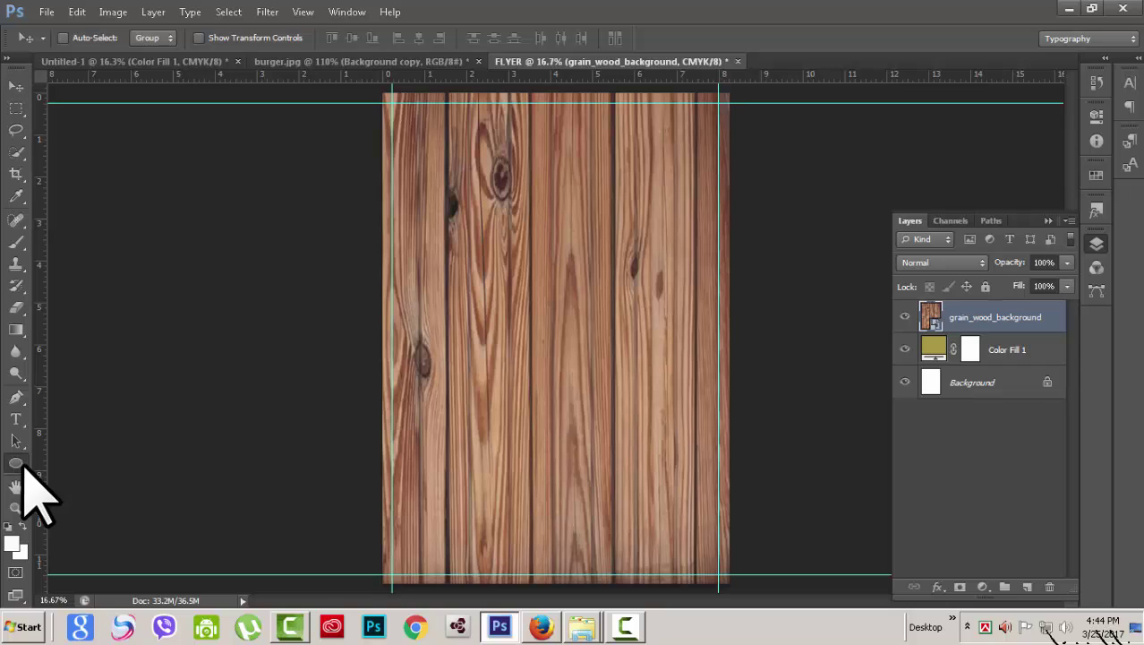
Step: Draw a yellow-green rectangle shape without a stroke, about 2332 by 3374 px, spanning the area between the four margin guides
click(16, 463)
click(94, 460)
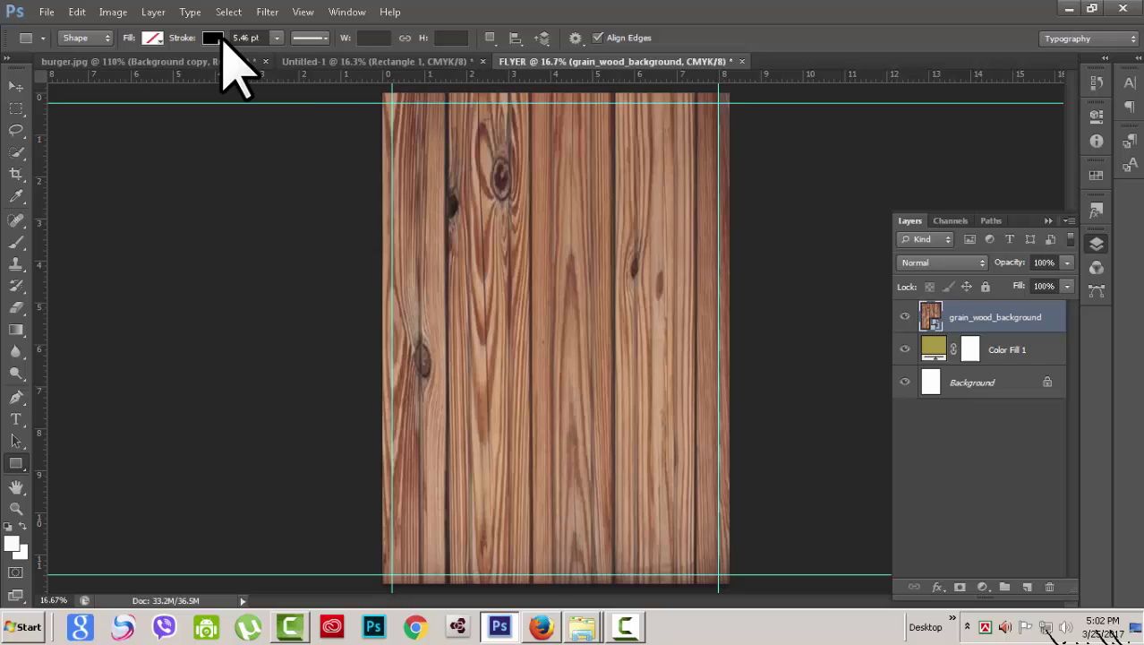
click(220, 38)
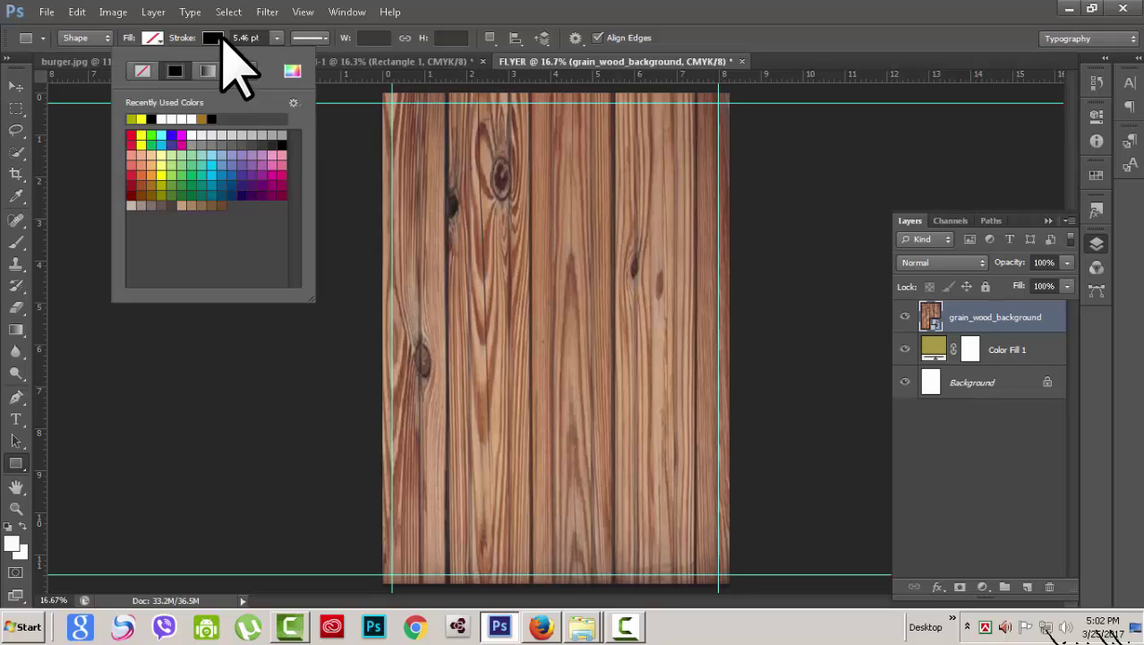
click(153, 38)
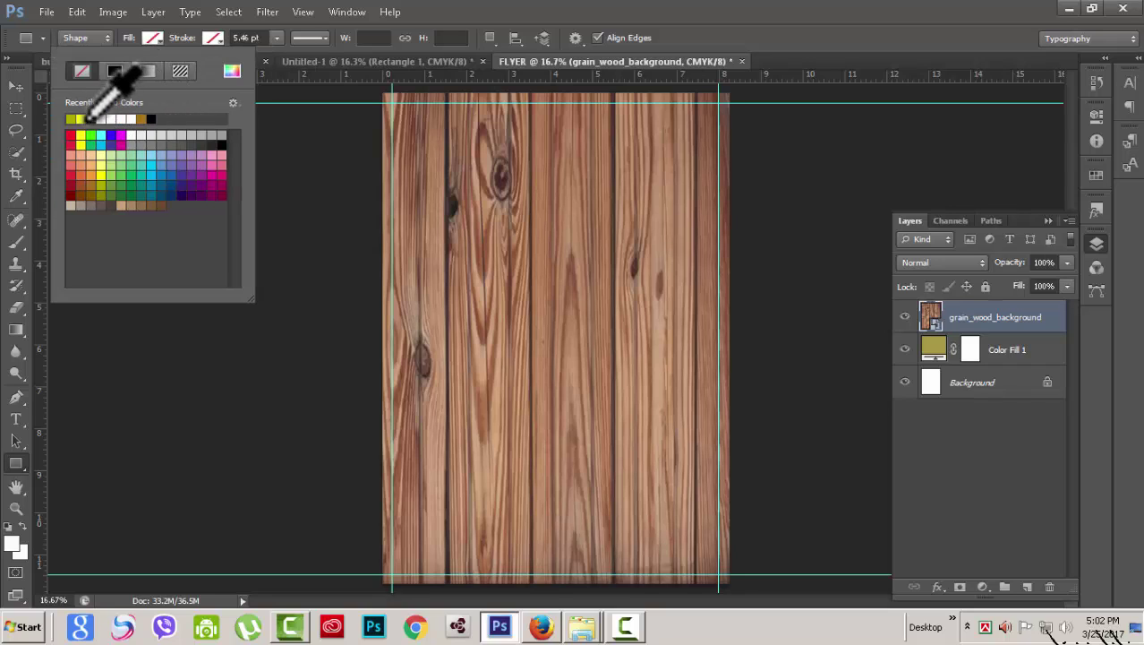
click(72, 118)
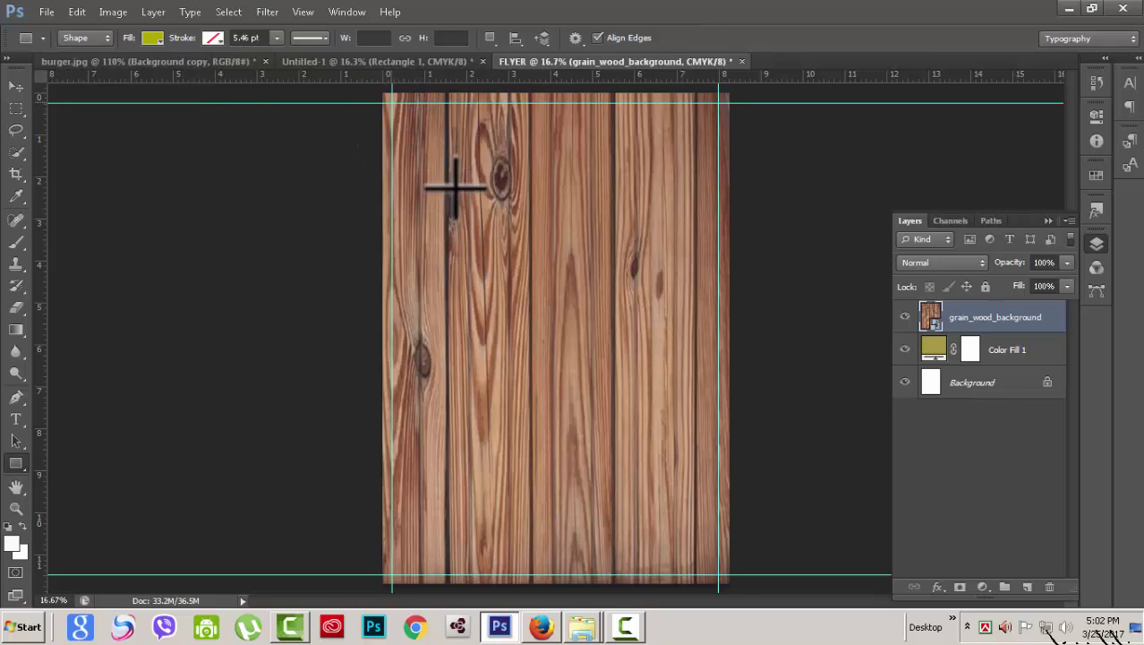
drag(391, 103, 720, 575)
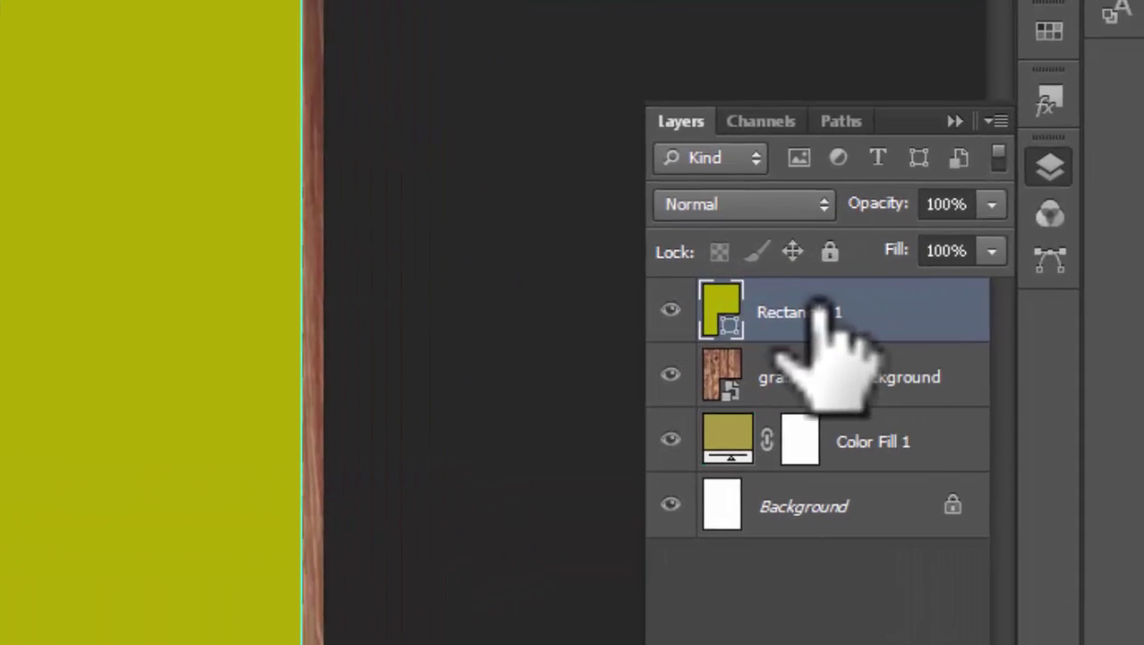
Step: Give the Rectangle 1 layer a 13 px black Stroke effect positioned inside
double_click(915, 304)
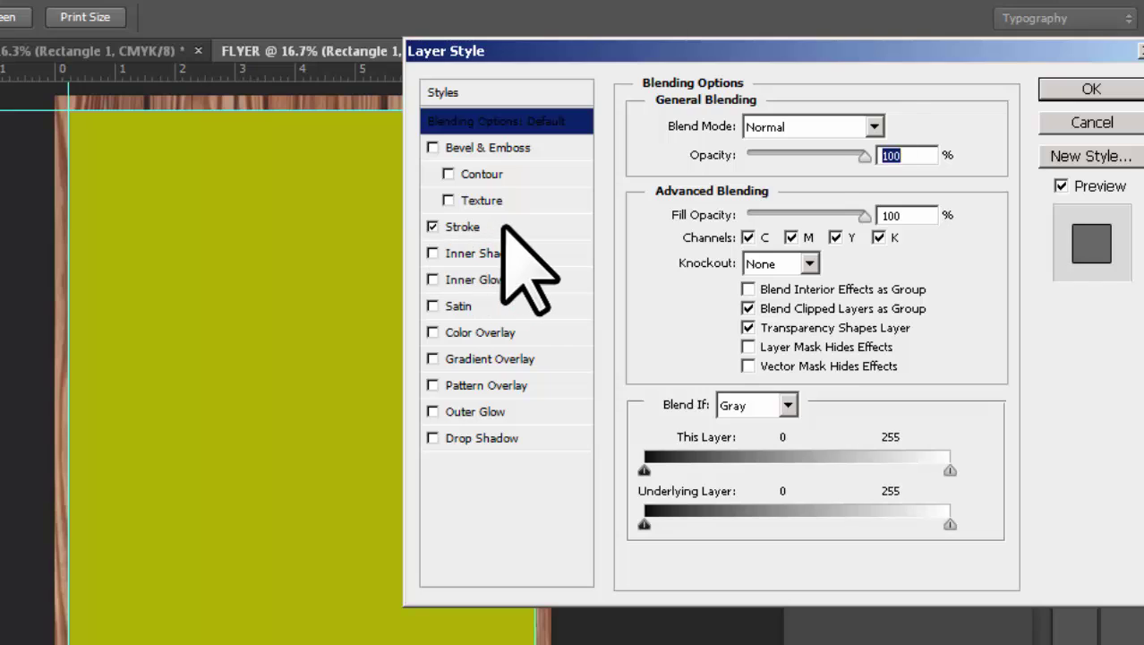
click(504, 230)
click(783, 152)
click(771, 196)
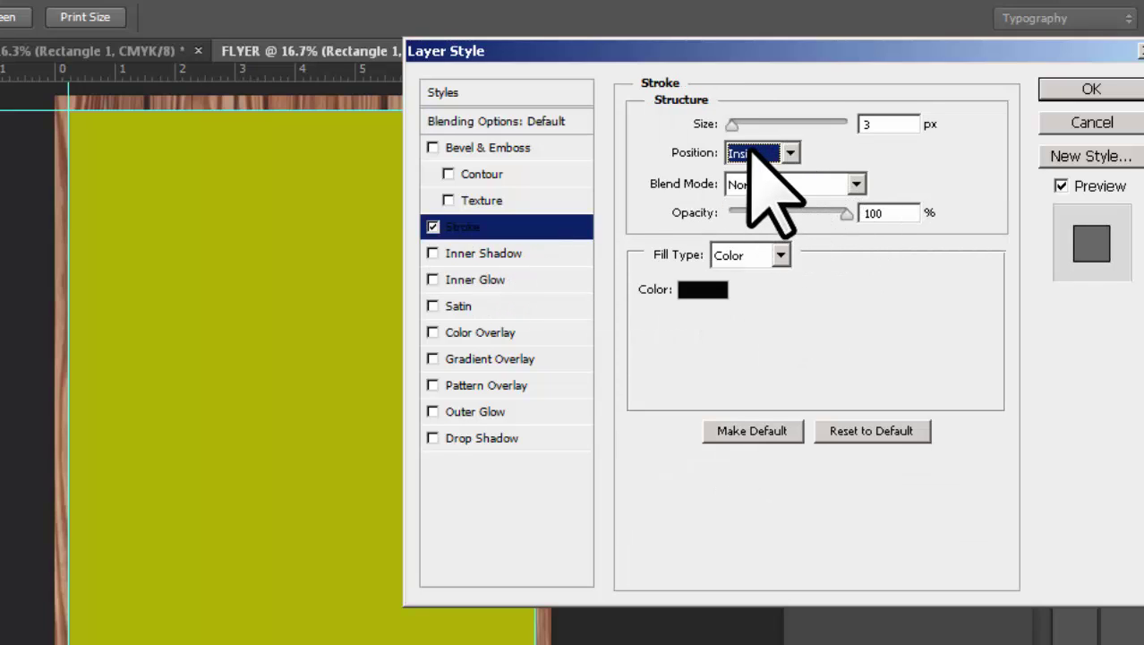
drag(736, 121, 743, 124)
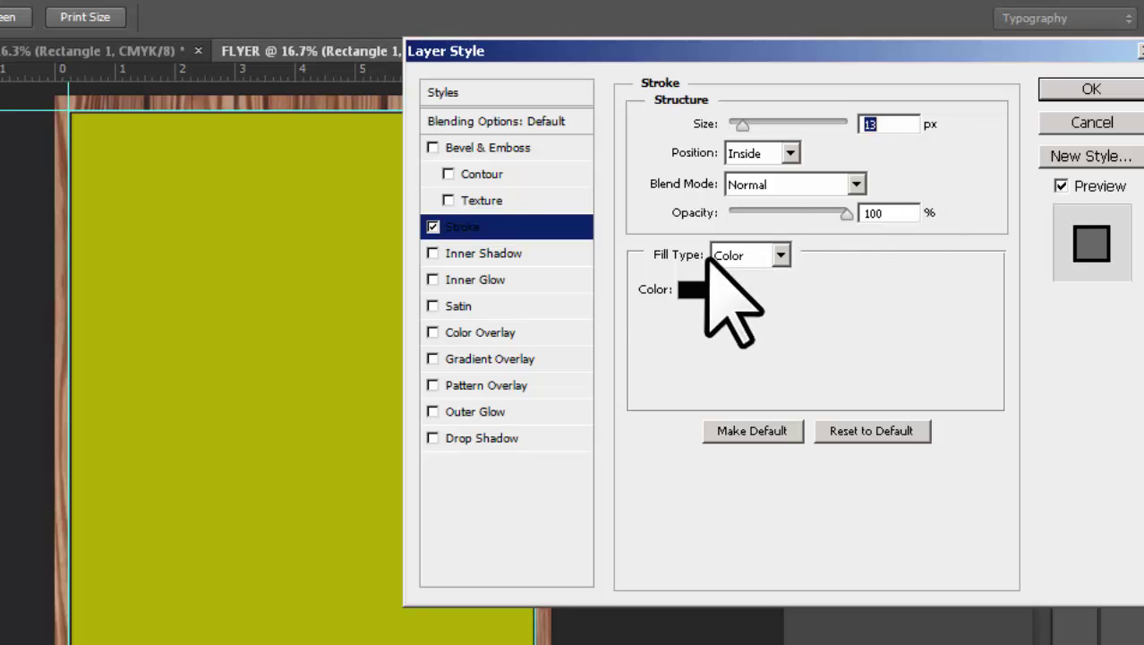
click(1096, 94)
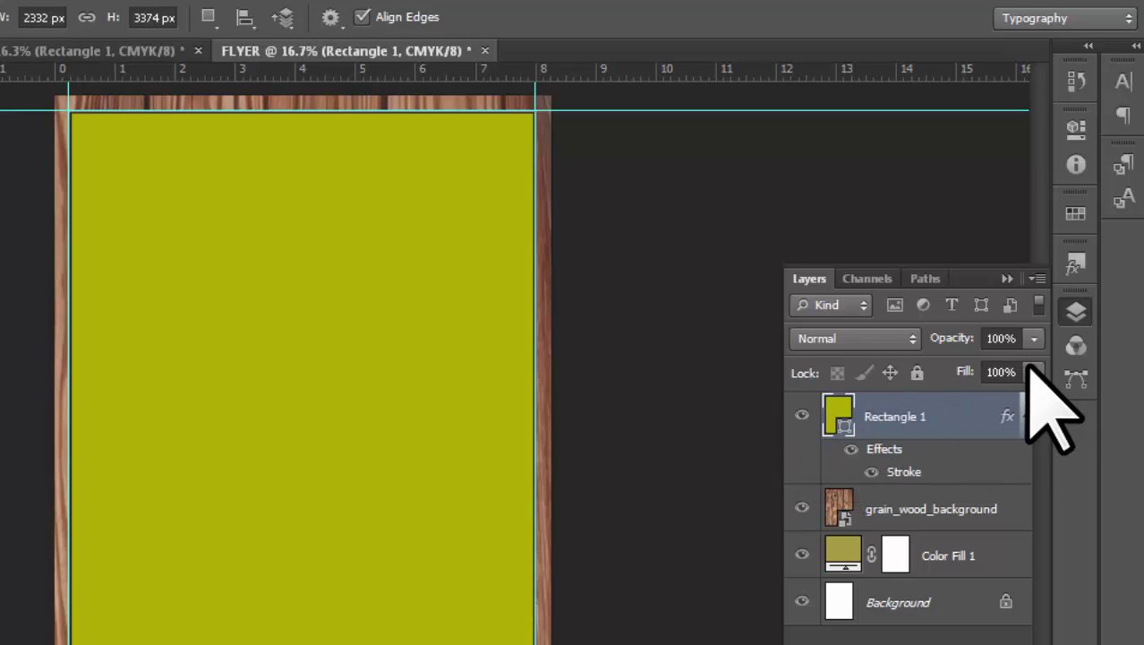
Step: Set the Rectangle 1 layer's Fill to 0% so that only its stroke outline shows
click(1034, 371)
drag(1036, 398, 906, 421)
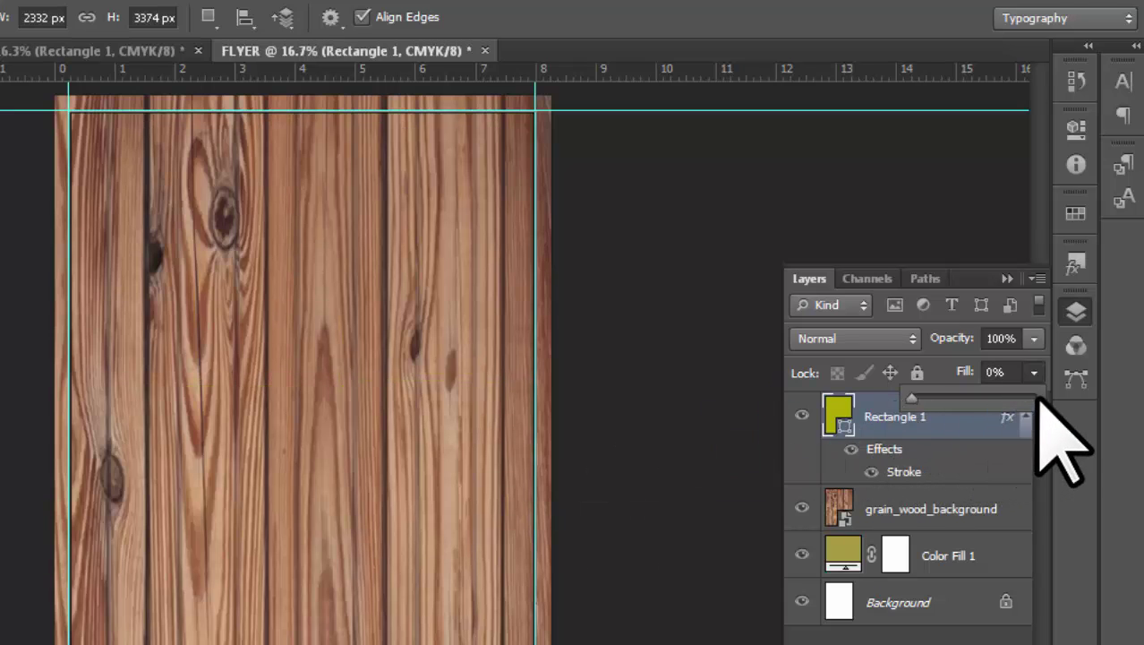
click(1034, 371)
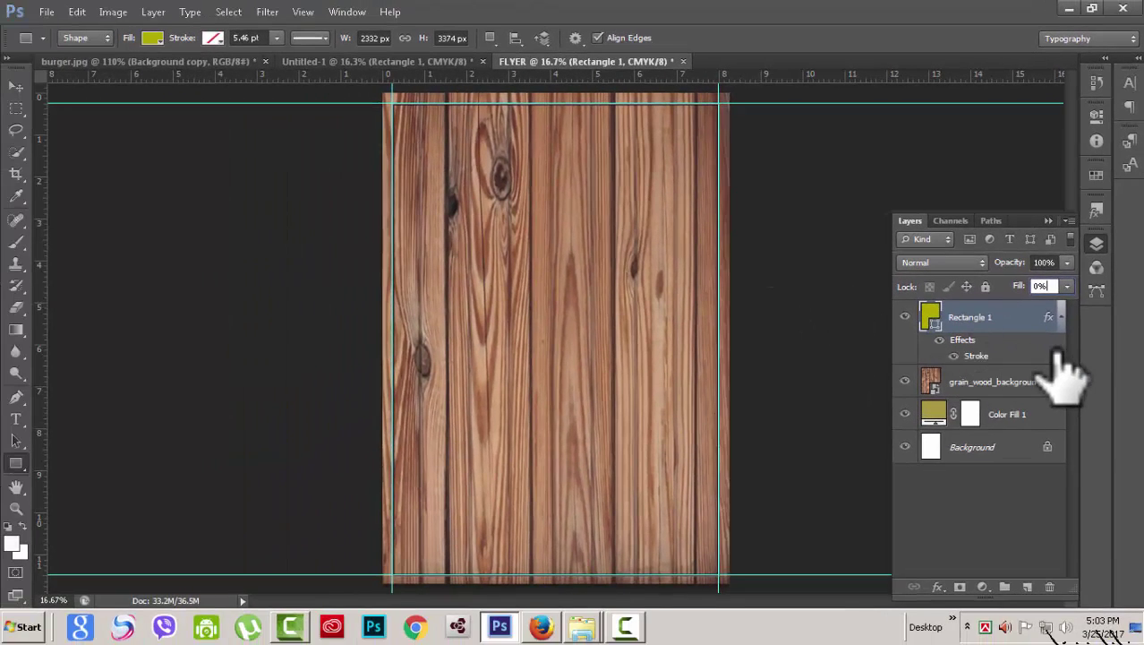
Step: Scale the rectangle down about its centre to about 2165 by 3133 px, inside the margin guides
key(ctrl+t)
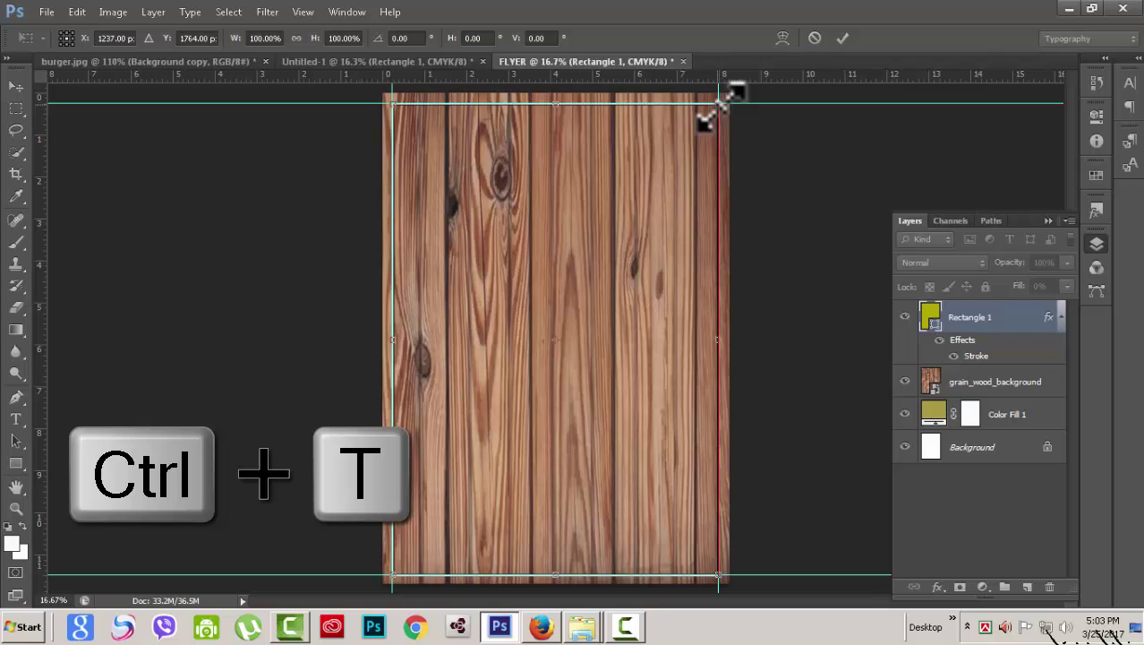
drag(718, 105, 707, 119)
click(842, 38)
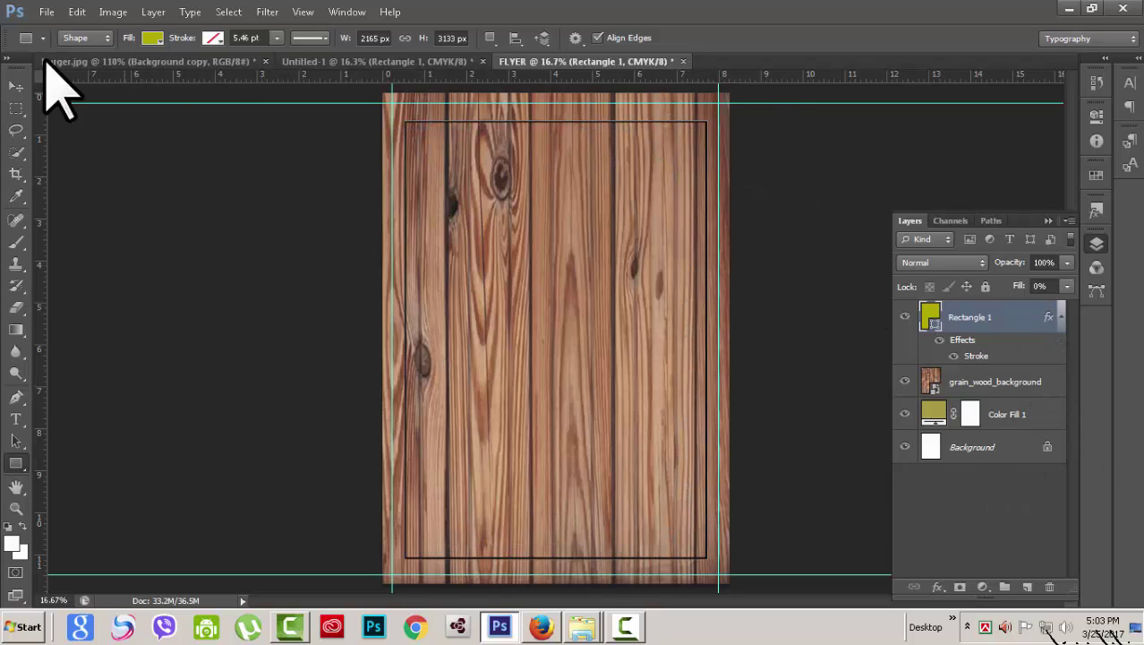
Step: Draw a black-filled circle about 301 px in diameter over the frame's upper-left corner, starting where the margin guides cross
click(18, 87)
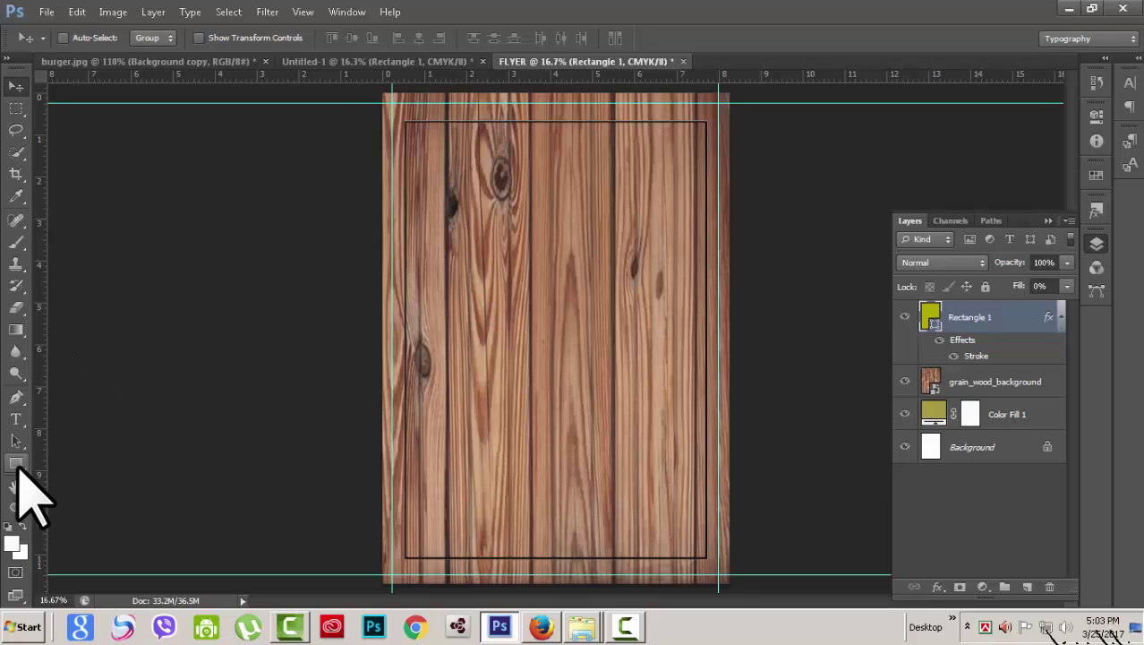
click(18, 464)
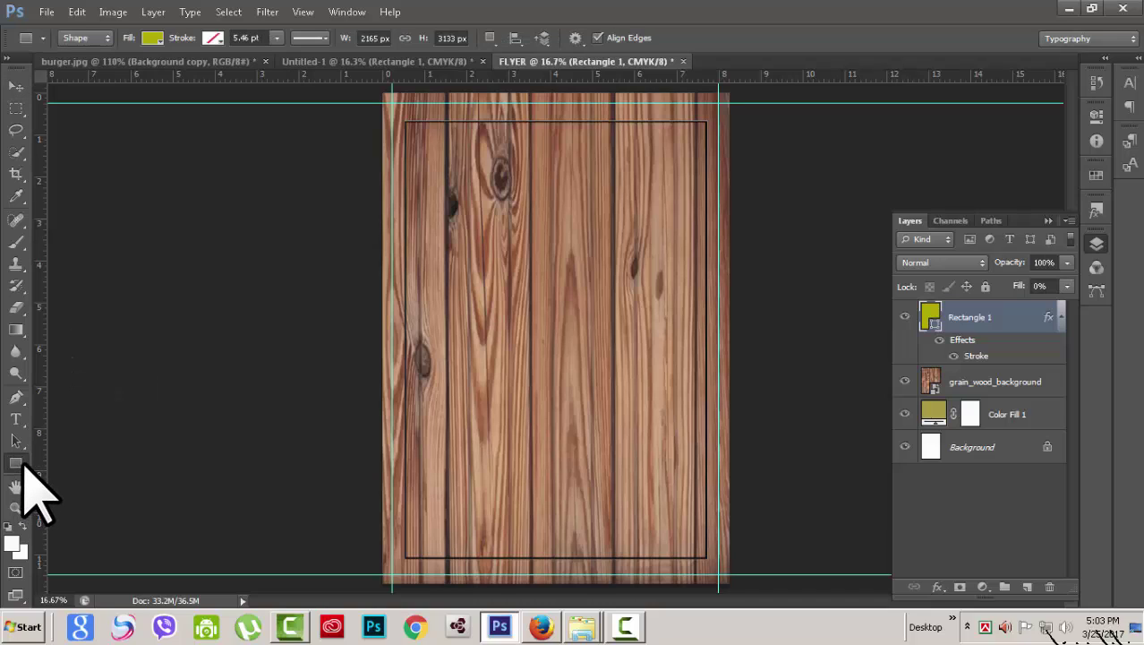
right_click(17, 464)
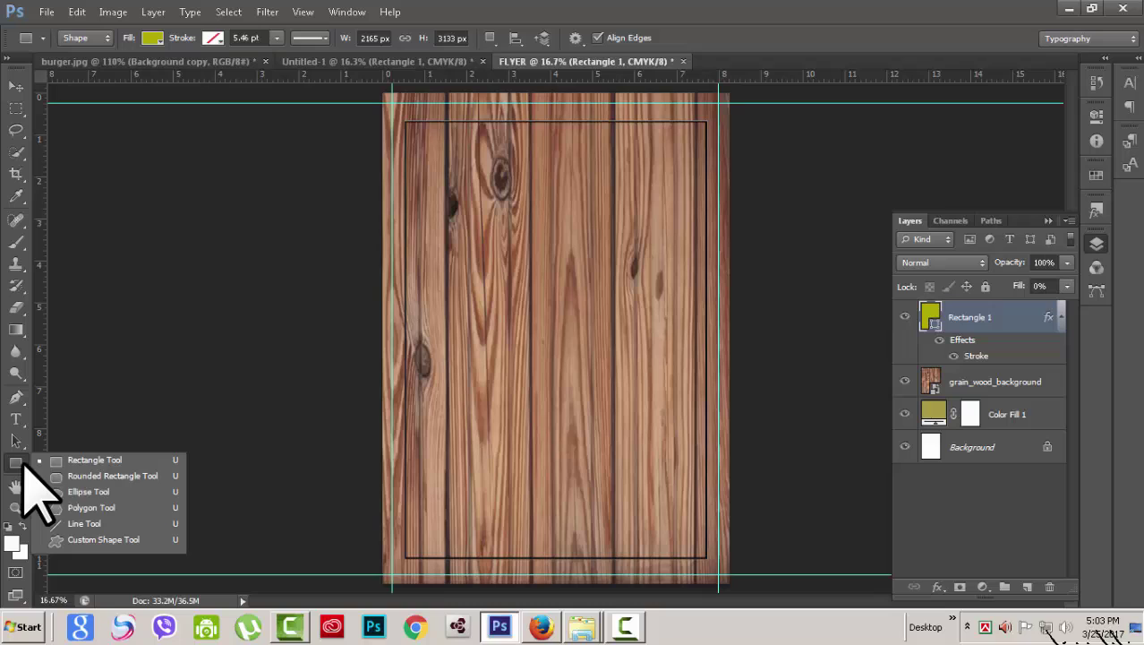
click(89, 492)
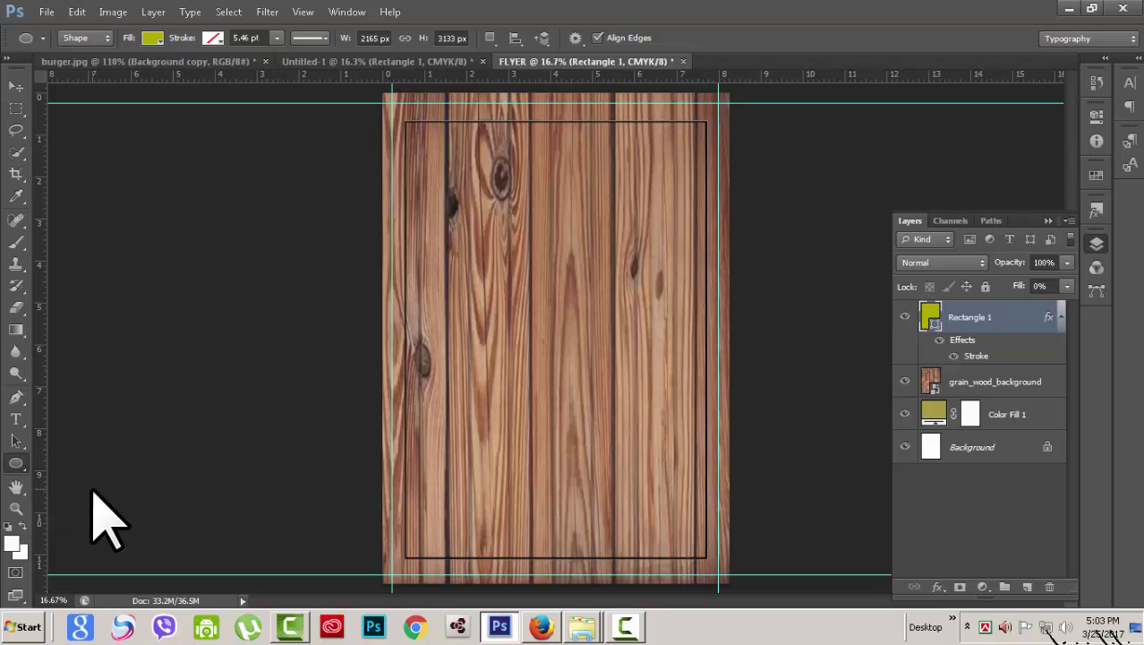
click(154, 38)
click(664, 34)
drag(393, 103, 435, 145)
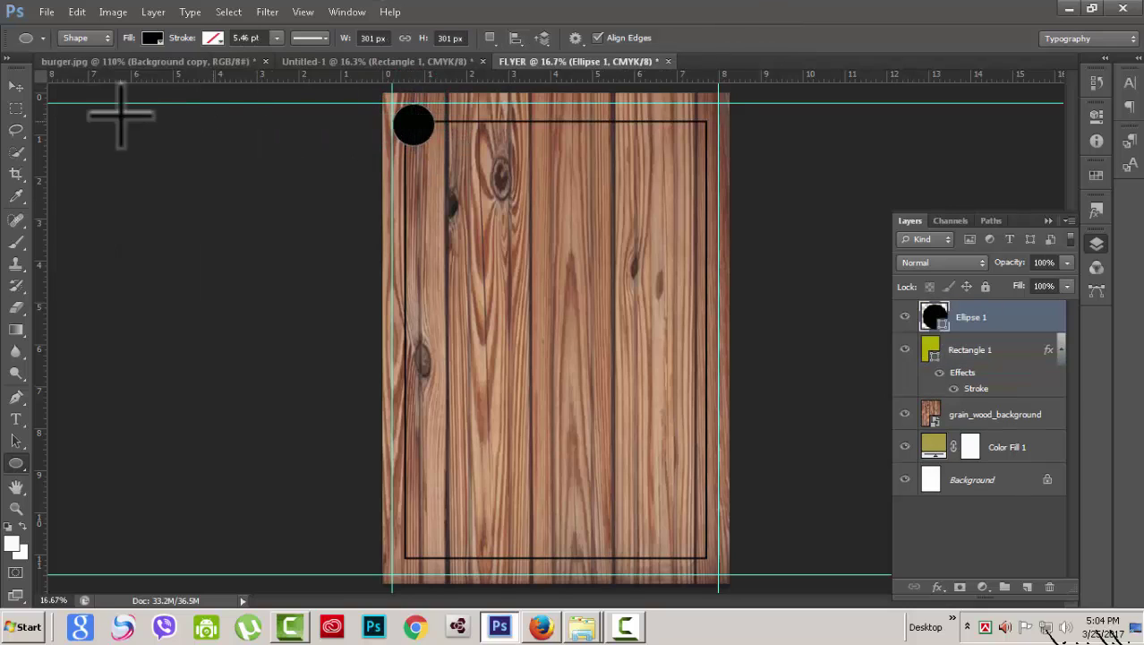
Step: Duplicate the black circle onto the other three corners of the frame, aligned with the margin guides
key(v)
key(alt)
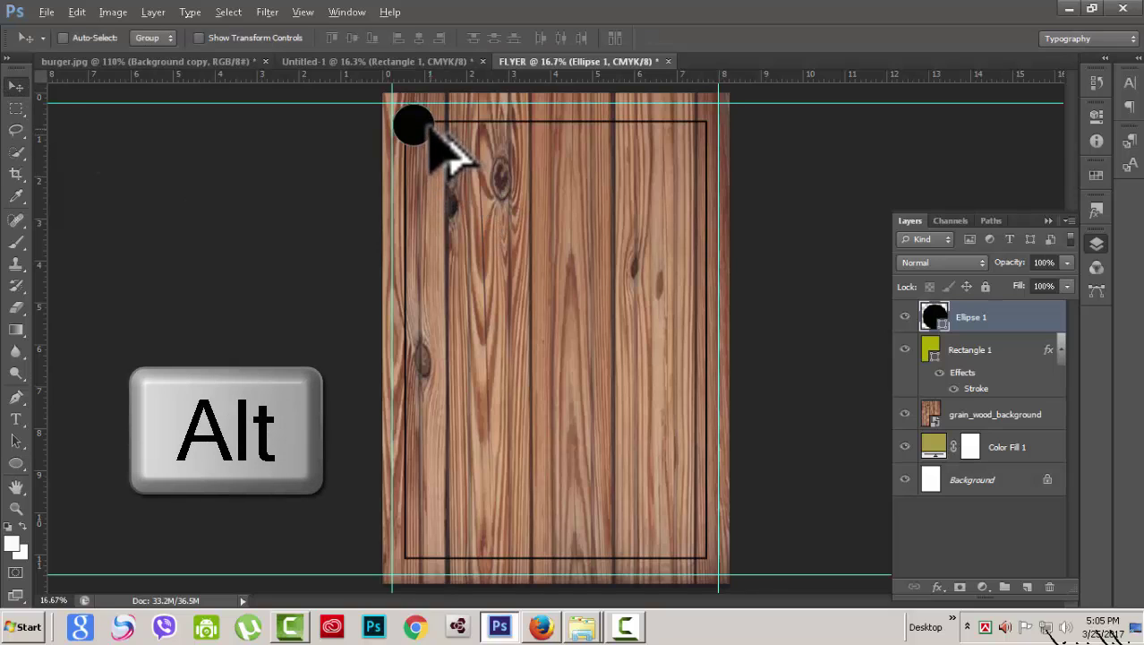
drag(430, 127, 715, 139)
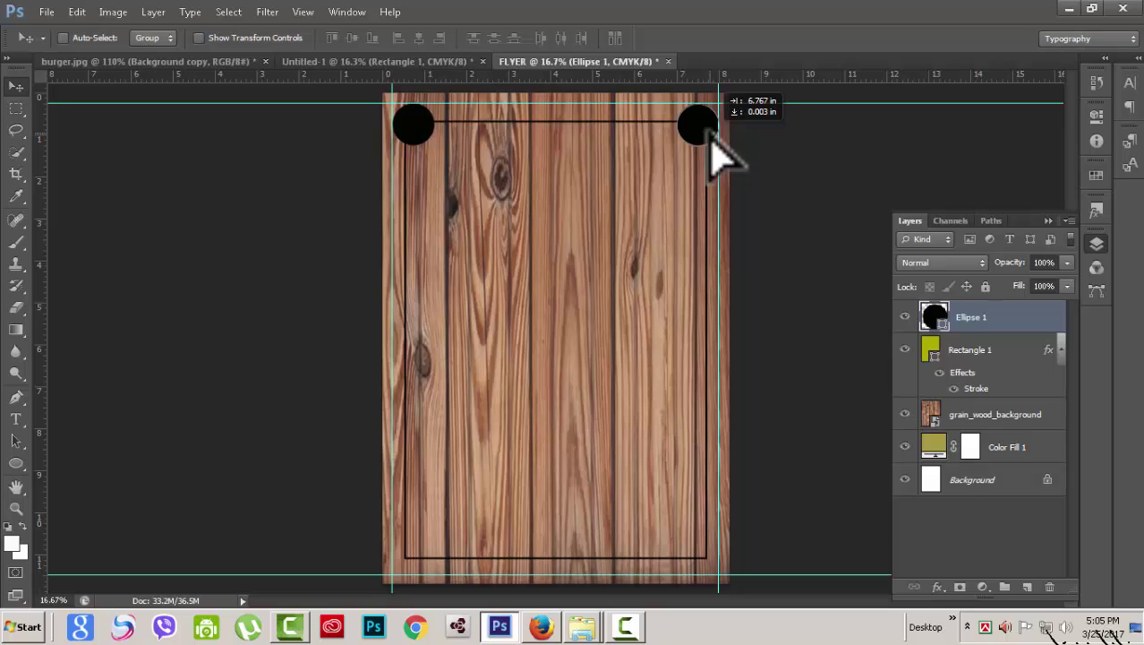
drag(713, 142, 713, 141)
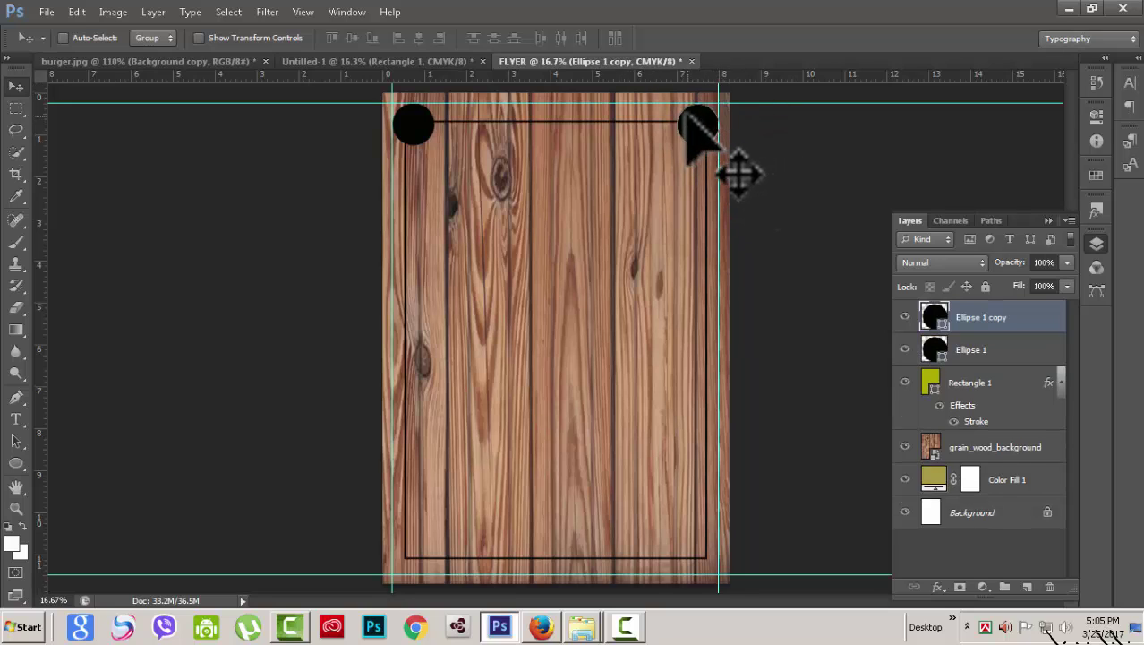
drag(700, 199, 418, 566)
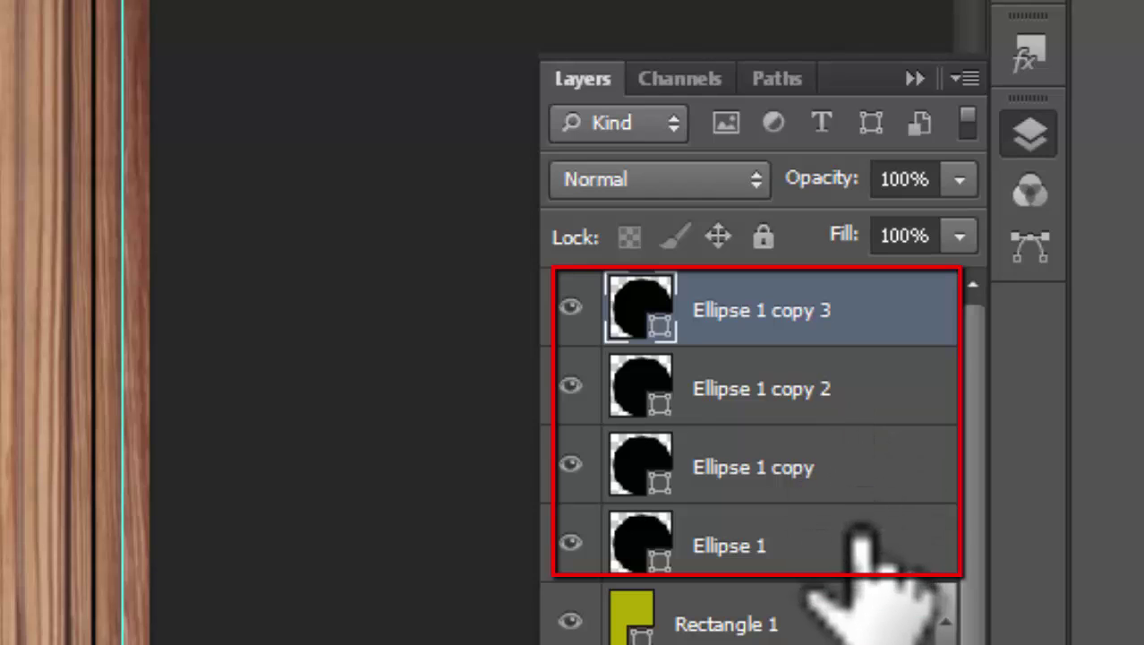
Step: Merge the four circle layers into one and toggle its visibility to check the result
shift+click(814, 547)
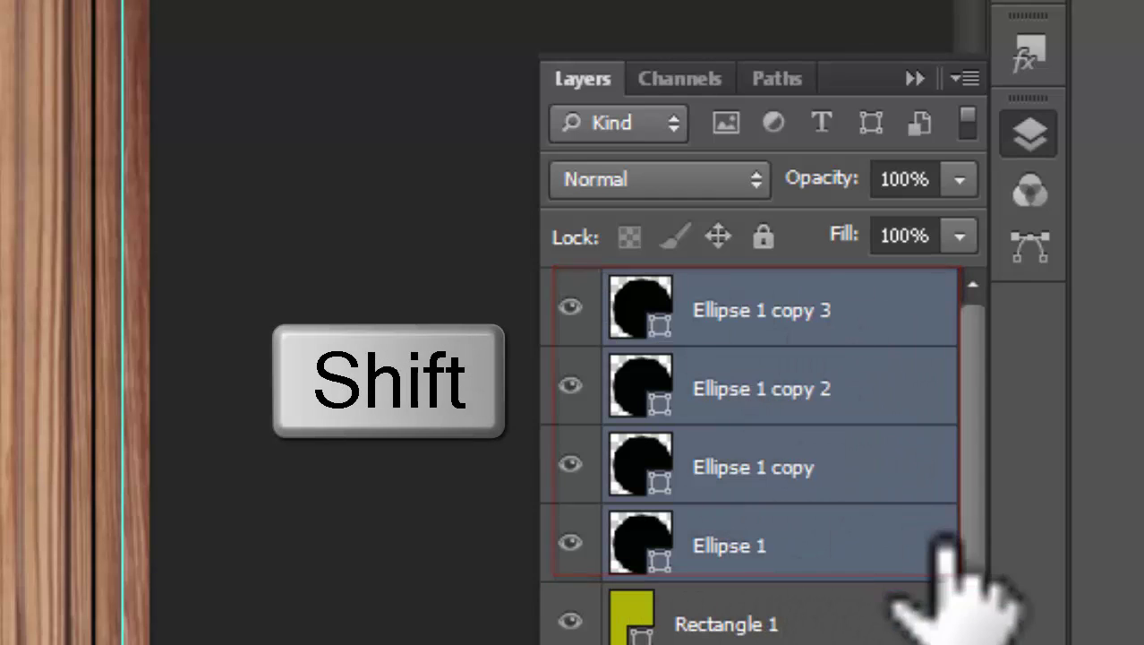
key(ctrl+e)
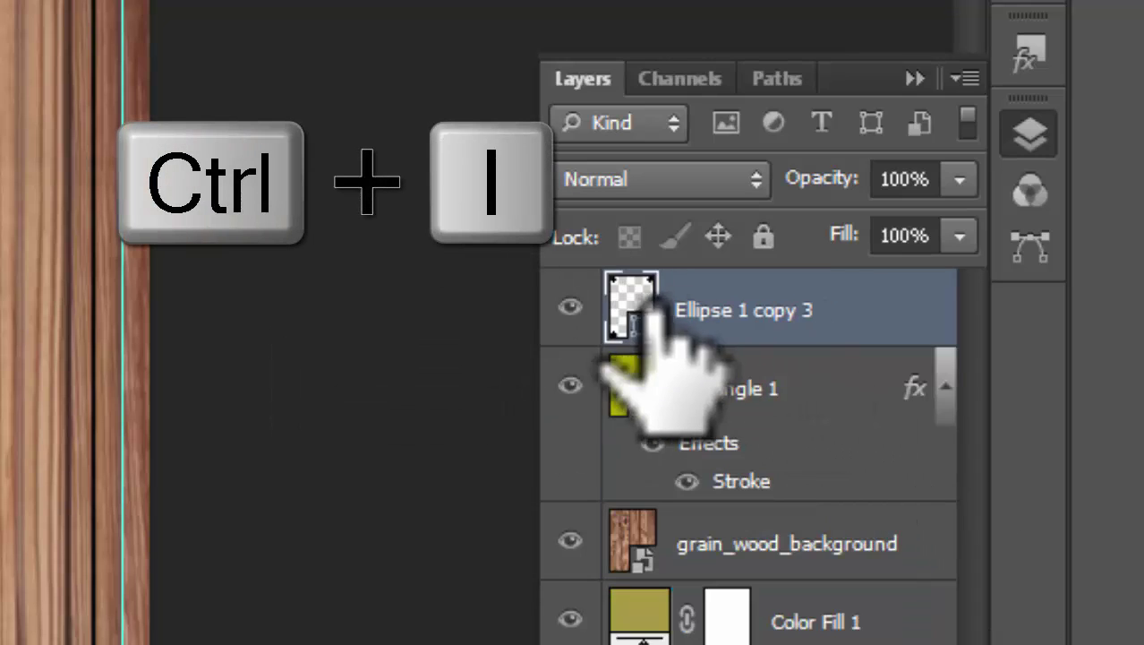
click(570, 307)
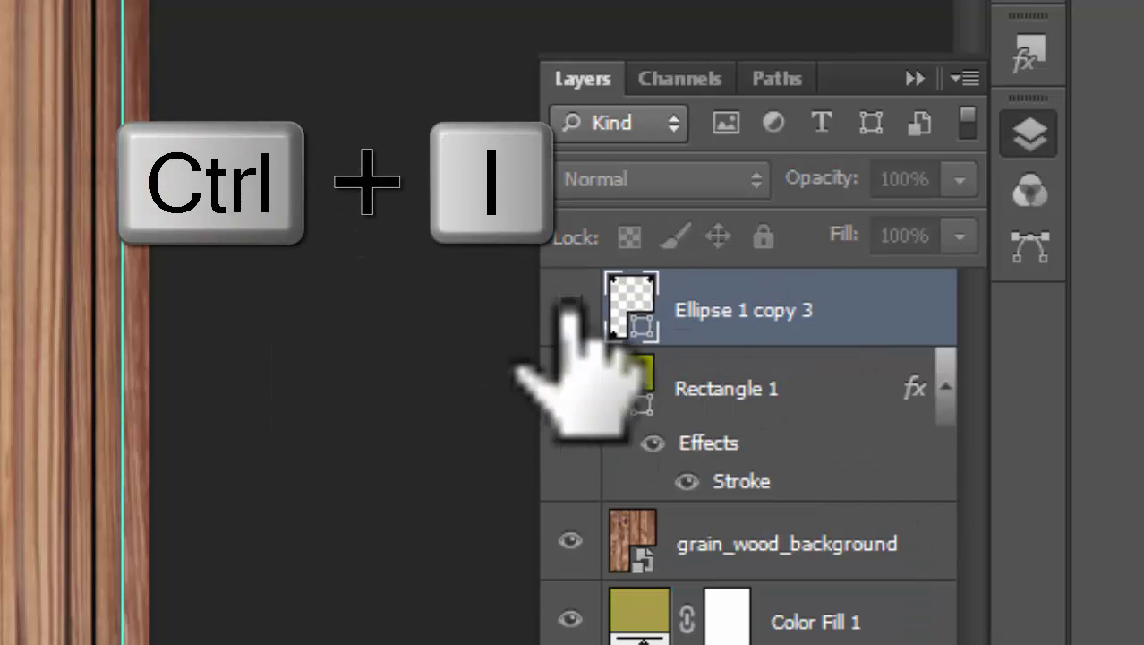
click(569, 305)
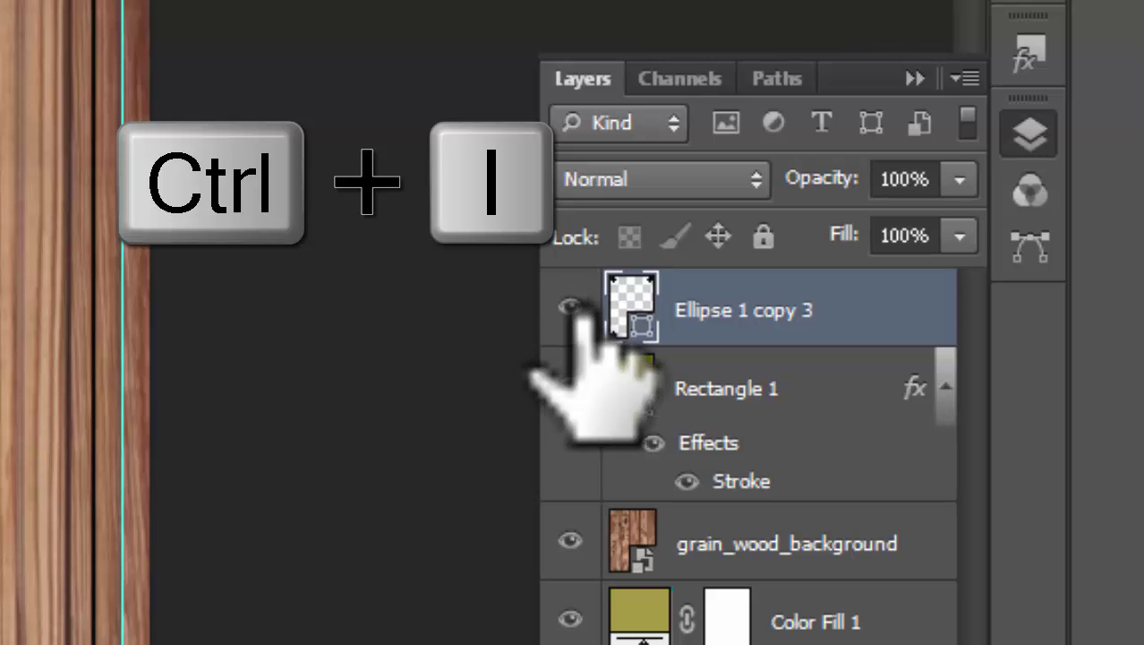
click(569, 307)
click(570, 307)
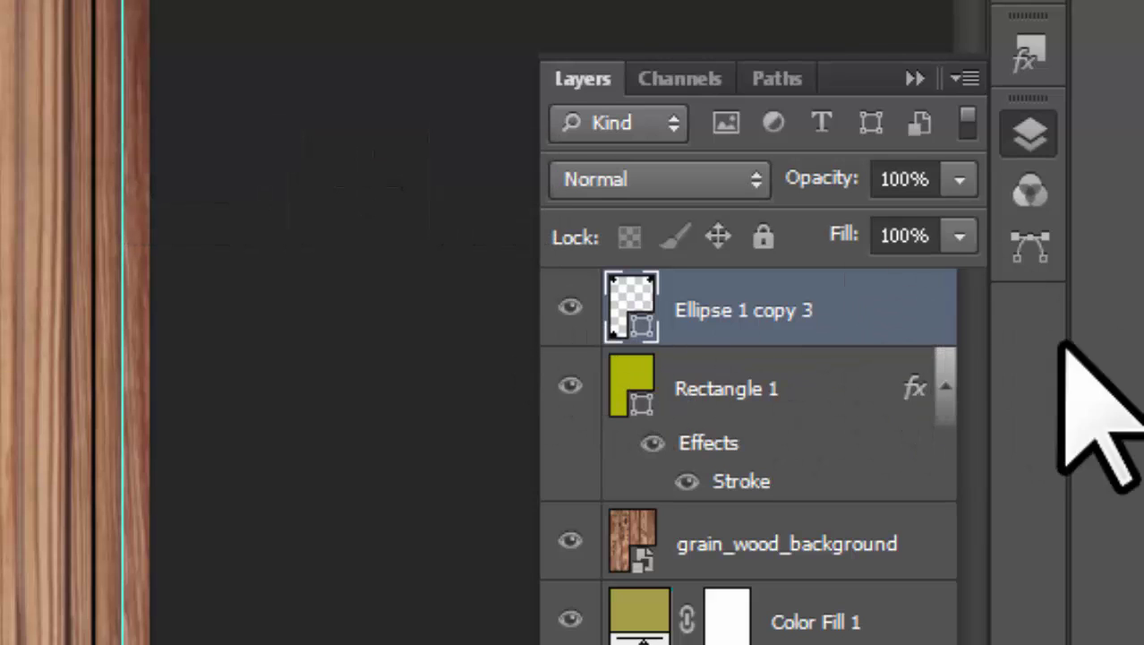
Step: Load the merged circles as a selection and hide their layer
drag(851, 419, 690, 325)
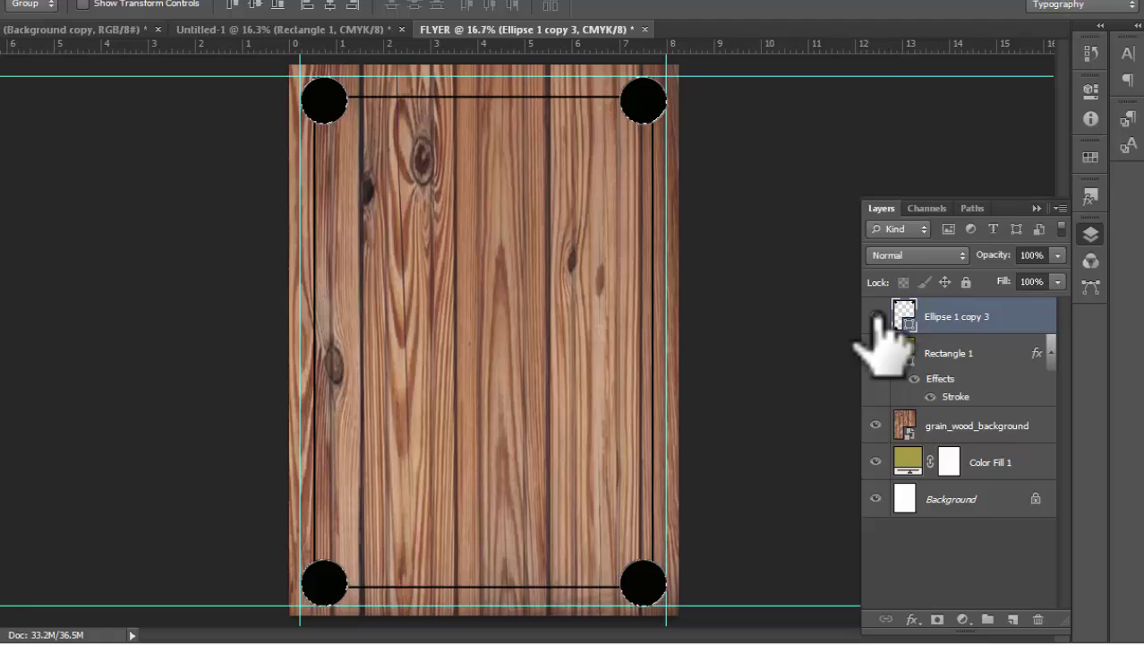
click(876, 316)
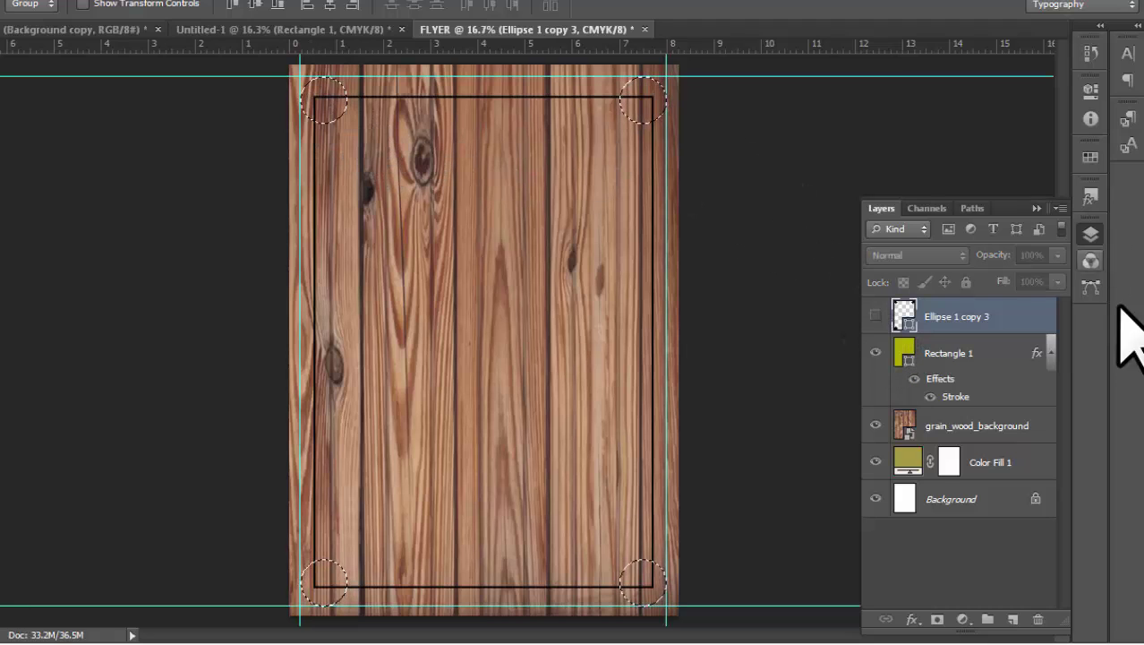
Step: Add a layer mask to Rectangle 1 from the circle selection and invert it to cut concave corners into the frame
click(988, 353)
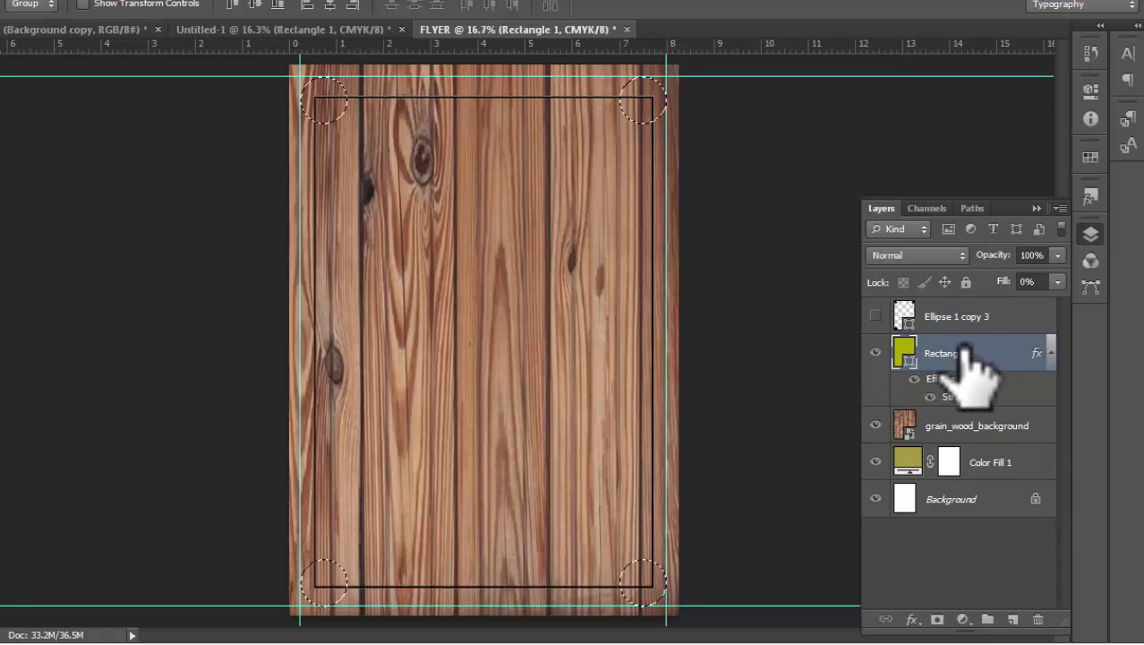
click(937, 618)
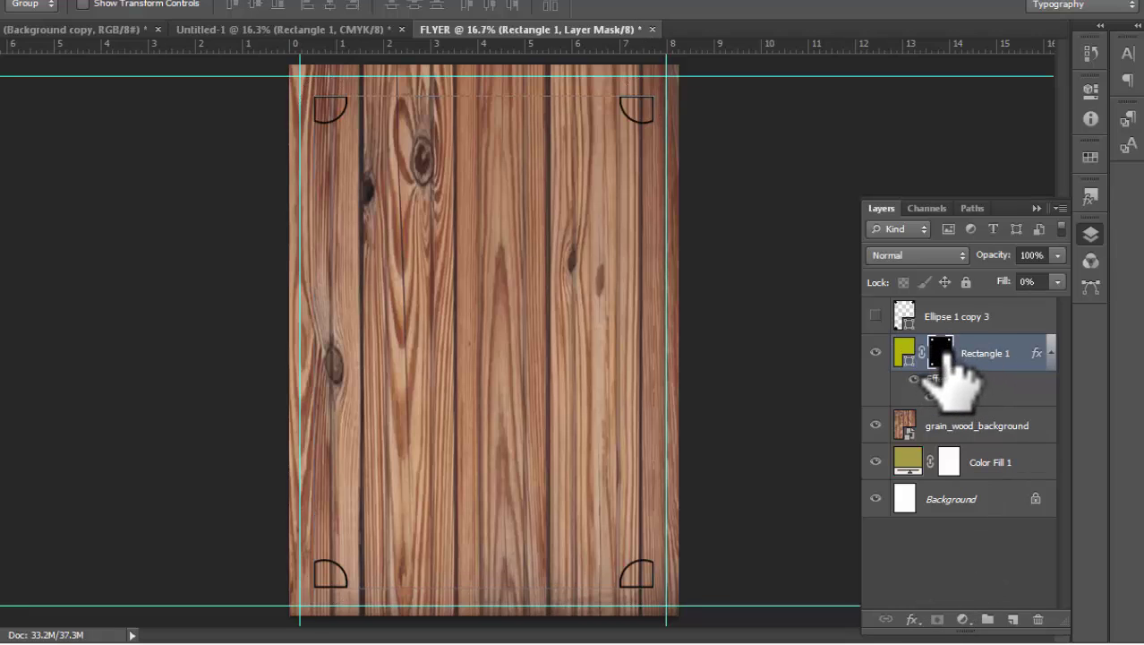
key(ctrl+i)
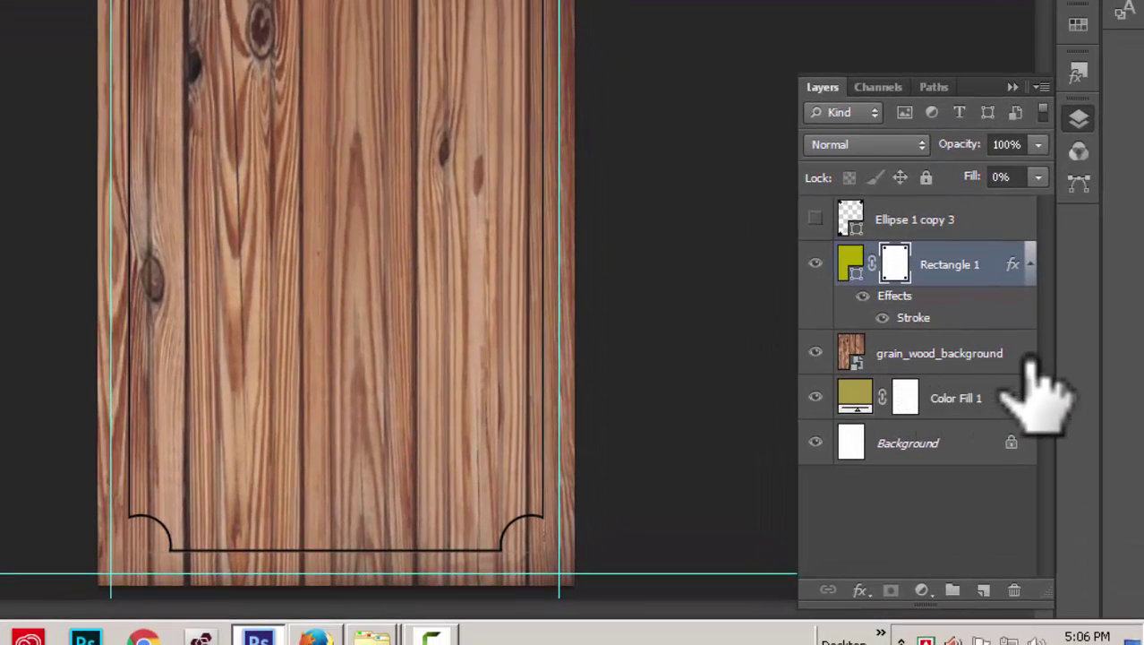
Step: Load the Rectangle 1 shape as a selection and use it to mask the grain_wood_background layer
click(904, 363)
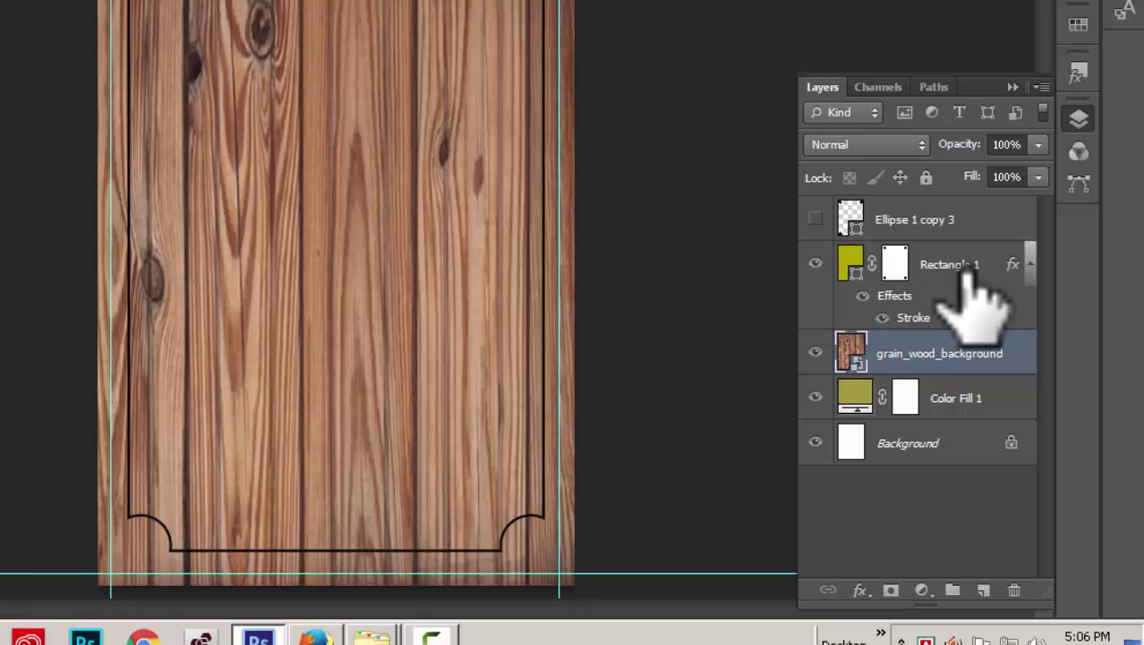
ctrl+click(853, 273)
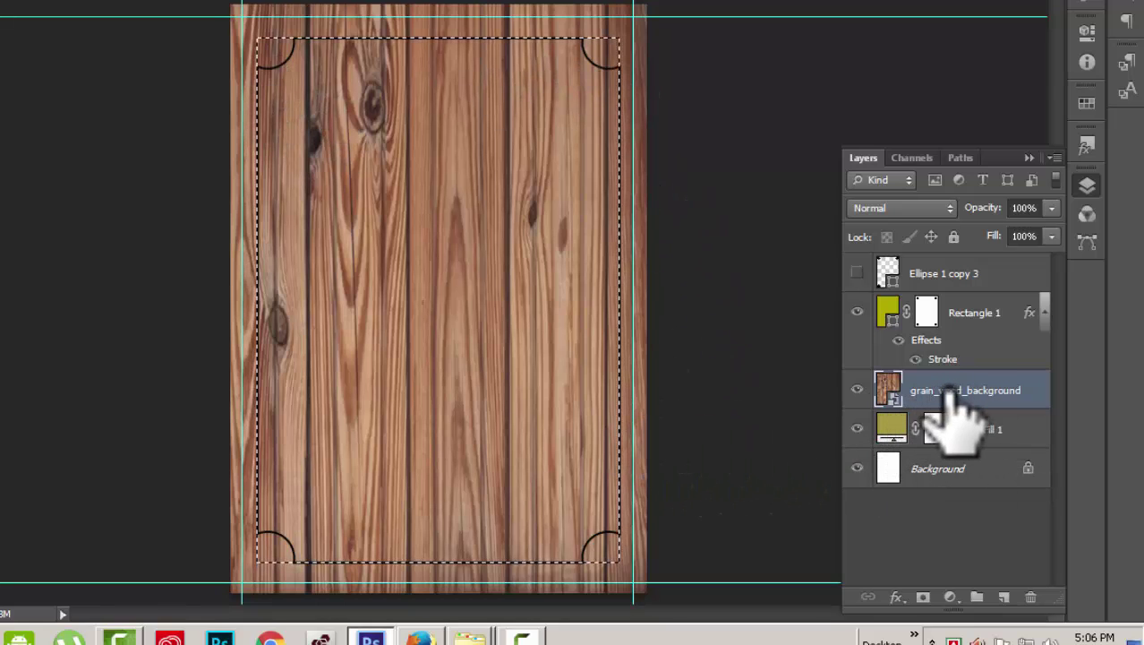
click(924, 597)
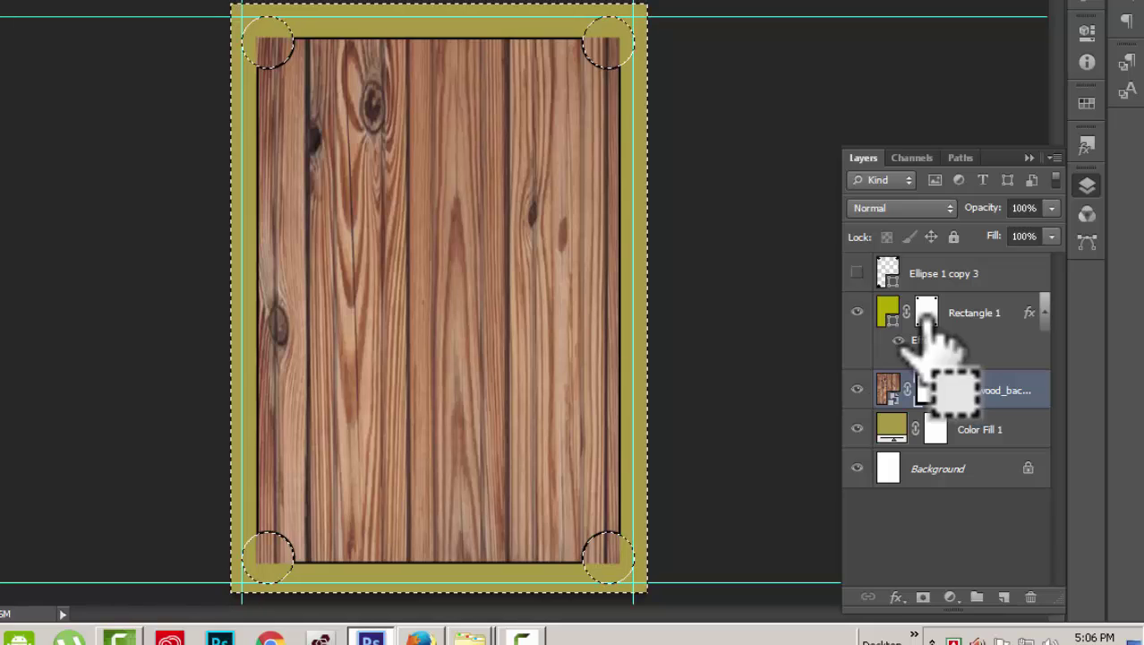
Step: Invert the wood layer's mask inside the selection loaded from Rectangle 1's mask and deselect
drag(927, 322, 940, 326)
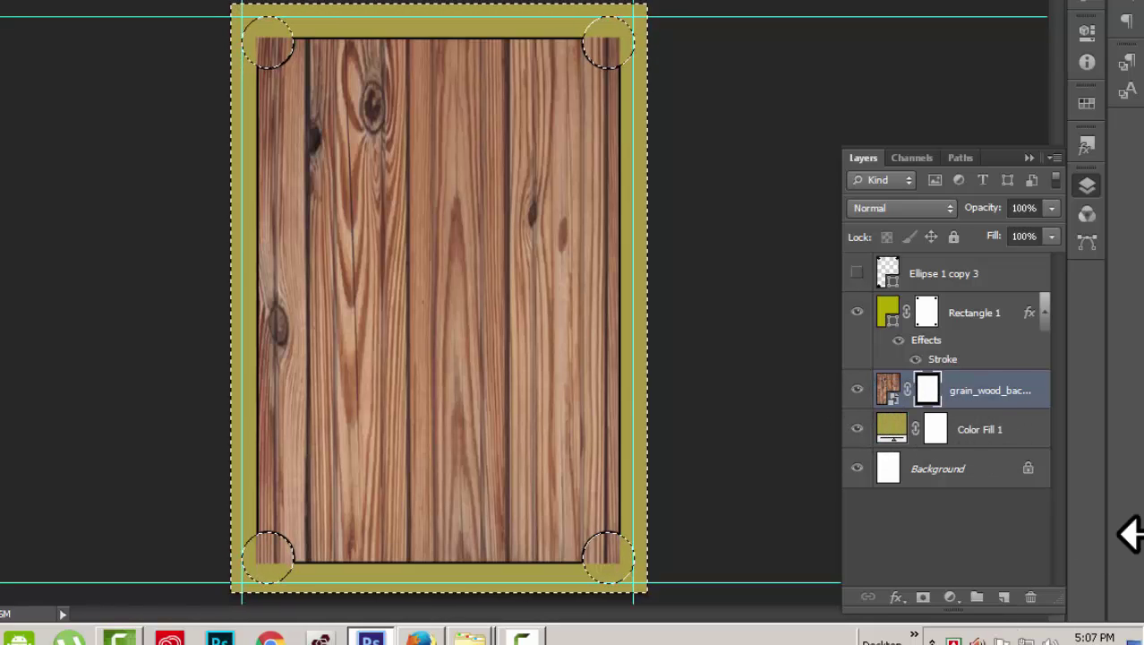
key(ctrl+i)
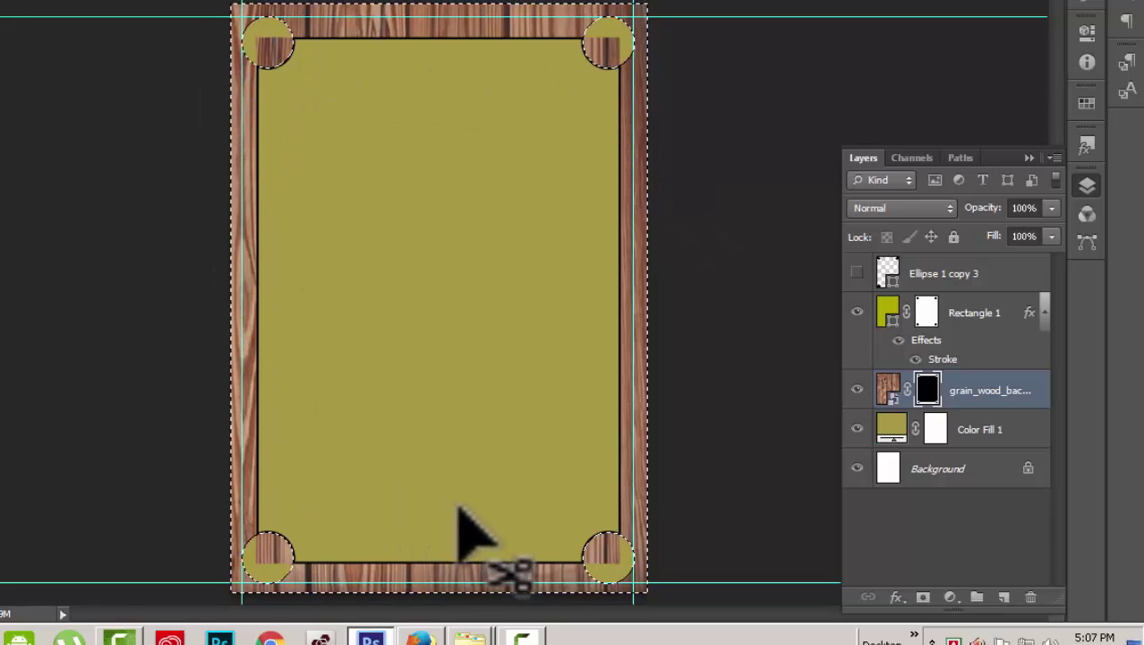
key(ctrl+d)
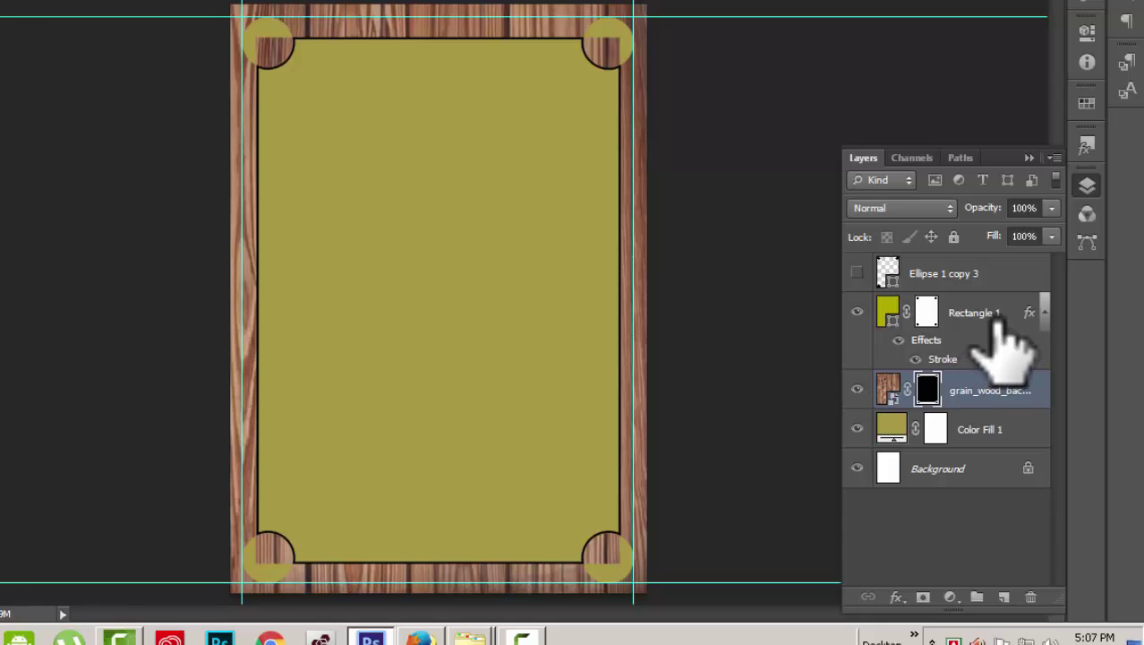
Step: Dab the centre of the wood layer's mask with a white 2200 px brush at 0% hardness to reveal wood grain inside the frame
click(999, 320)
click(895, 394)
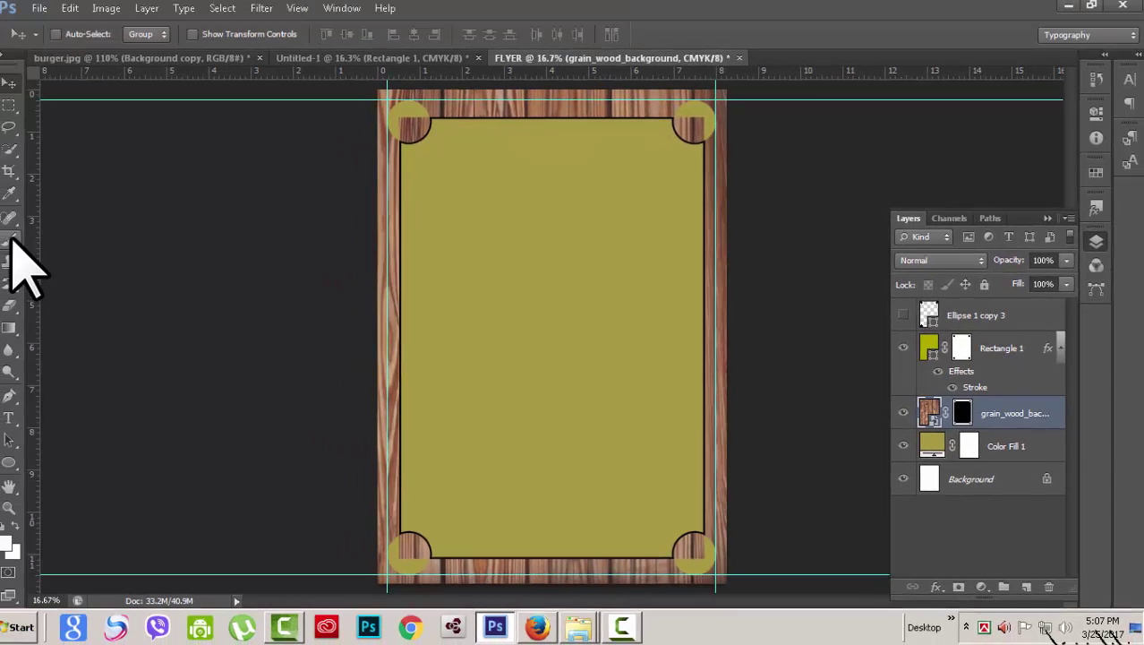
click(11, 239)
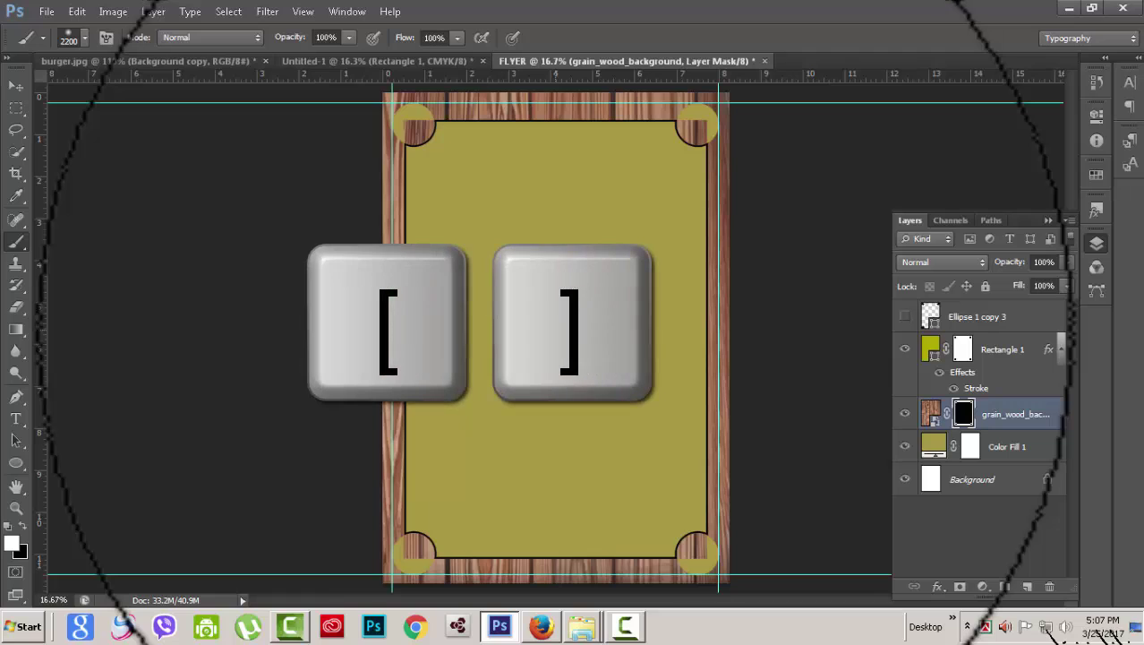
key(bracketright)
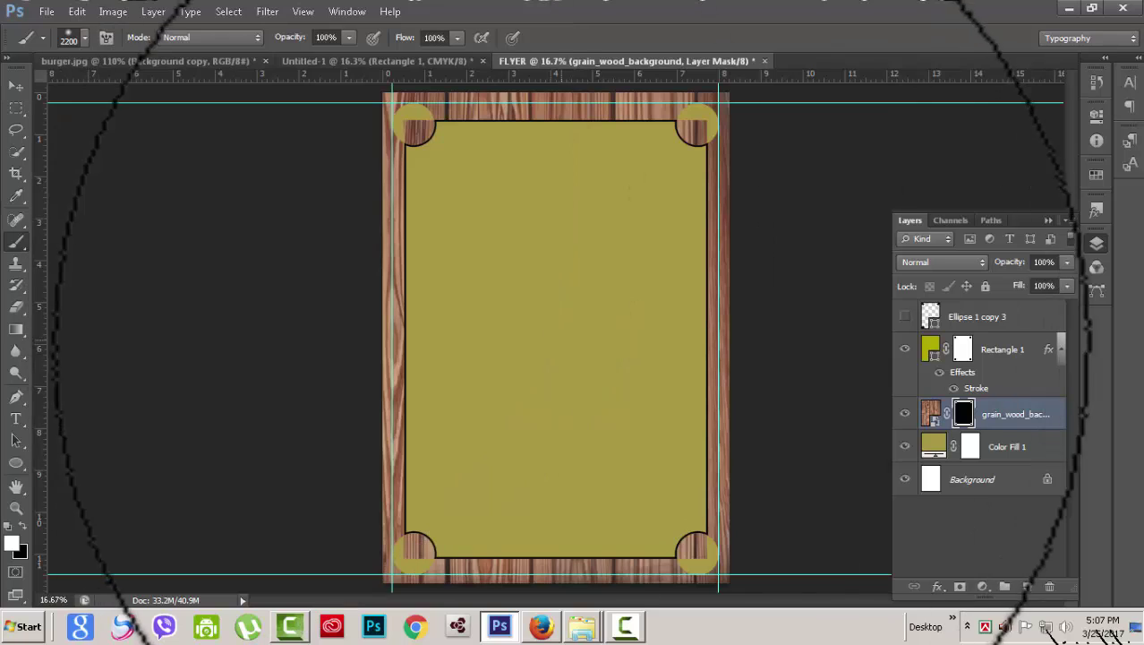
click(86, 39)
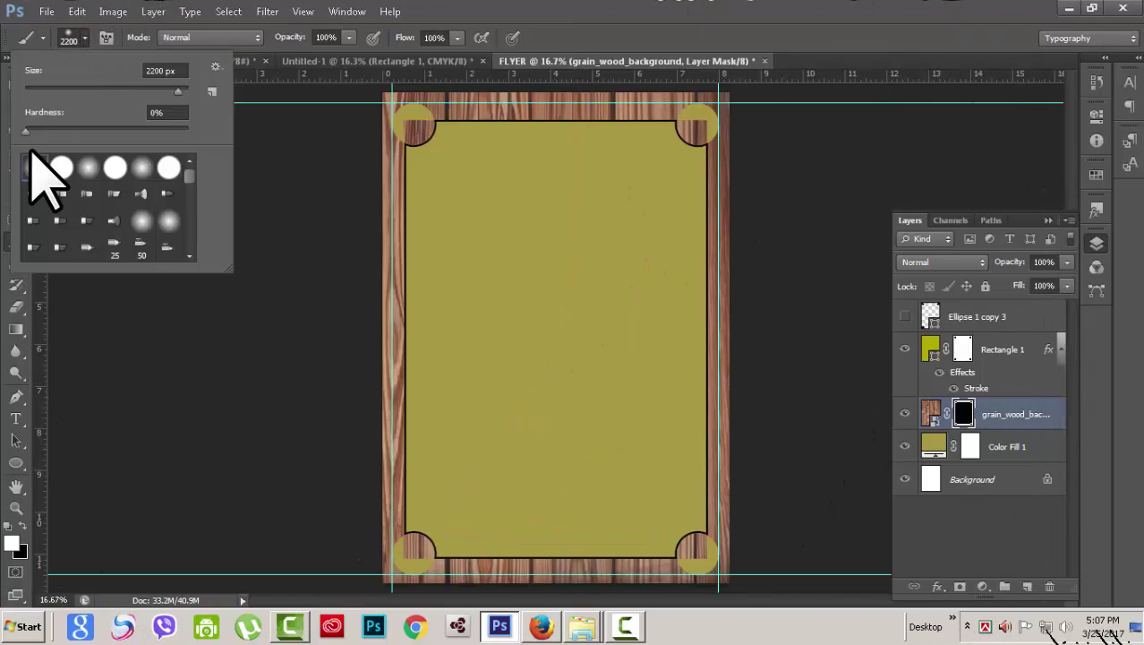
click(658, 35)
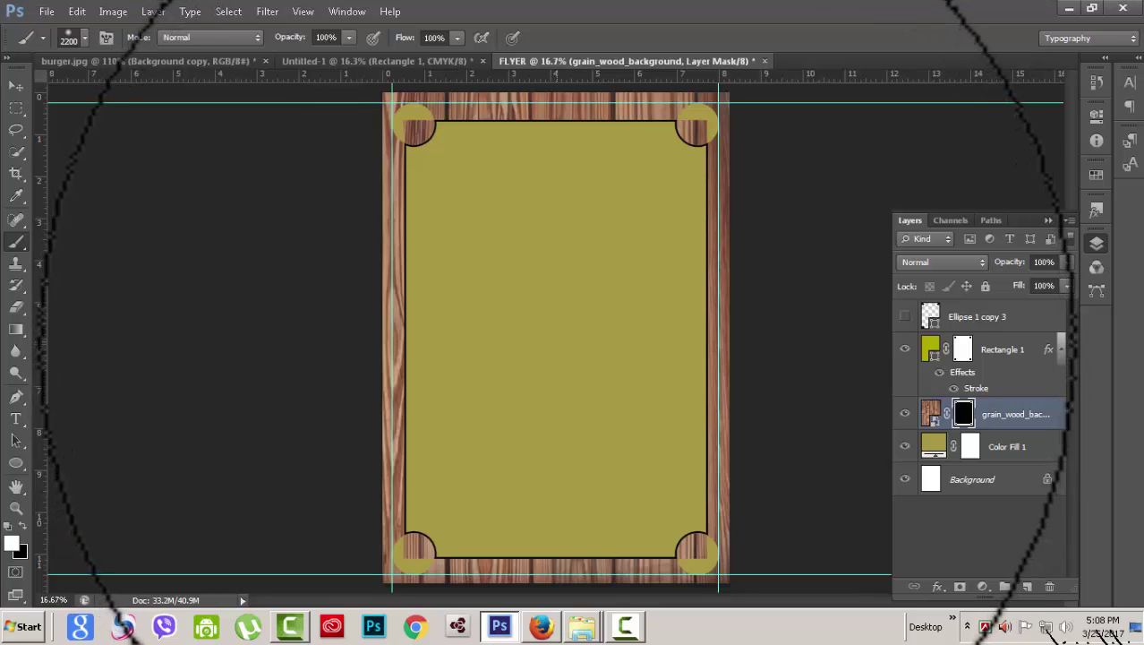
click(552, 328)
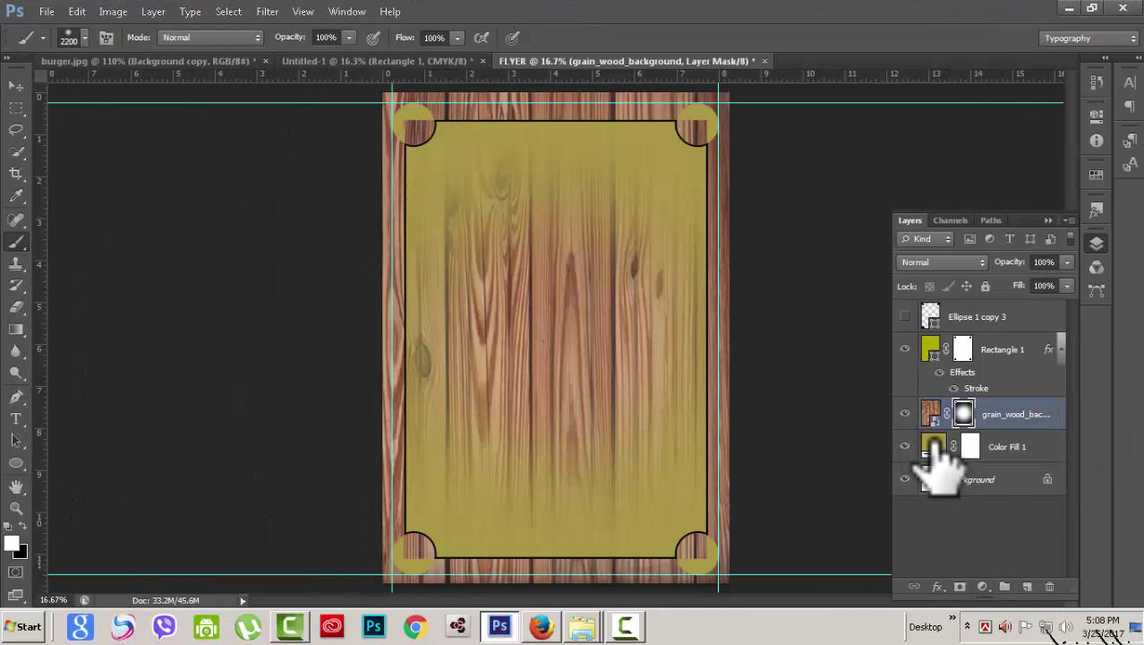
click(904, 479)
click(904, 446)
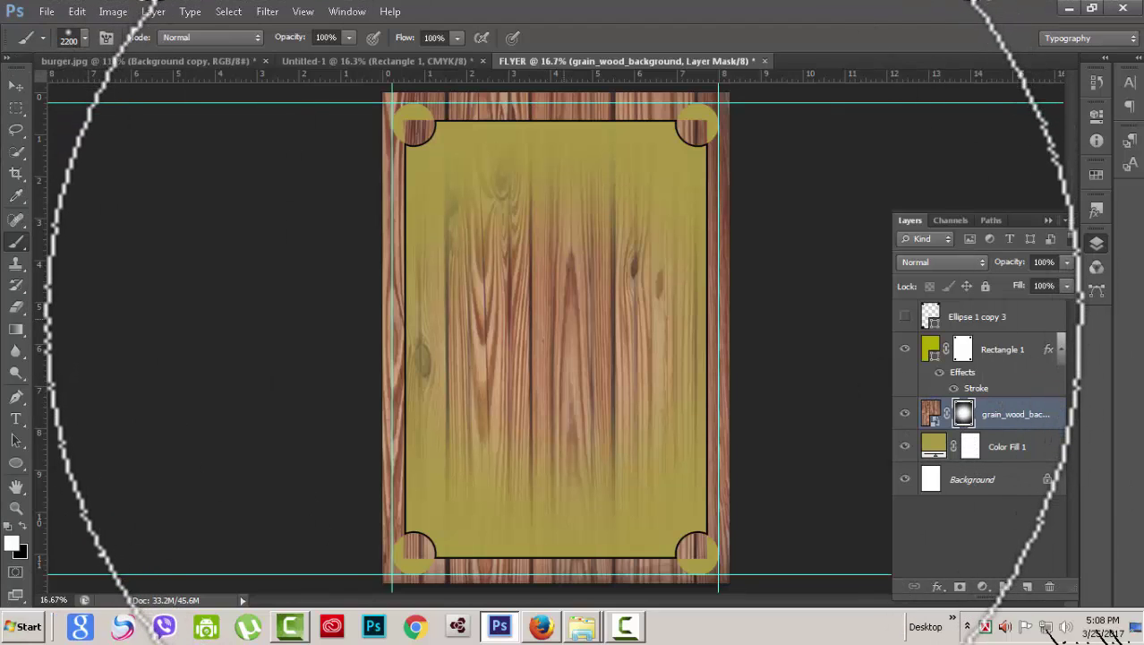
Step: Bring the cut-out burger smart object from burger.jpg into the FLYER document as the topmost layer
click(976, 317)
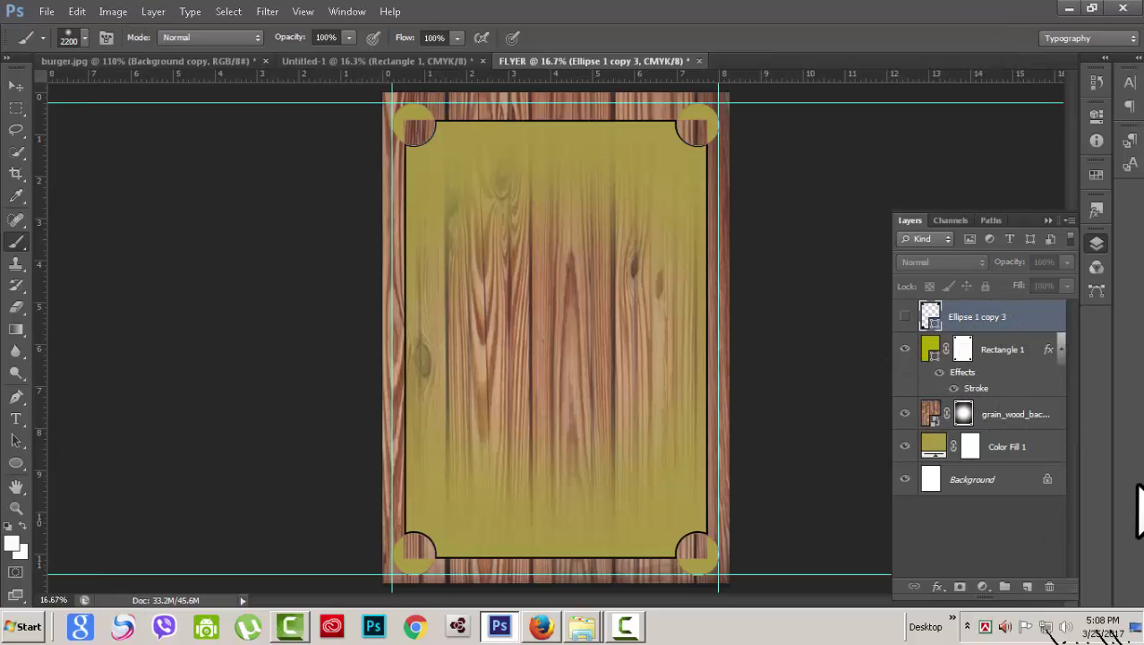
click(170, 60)
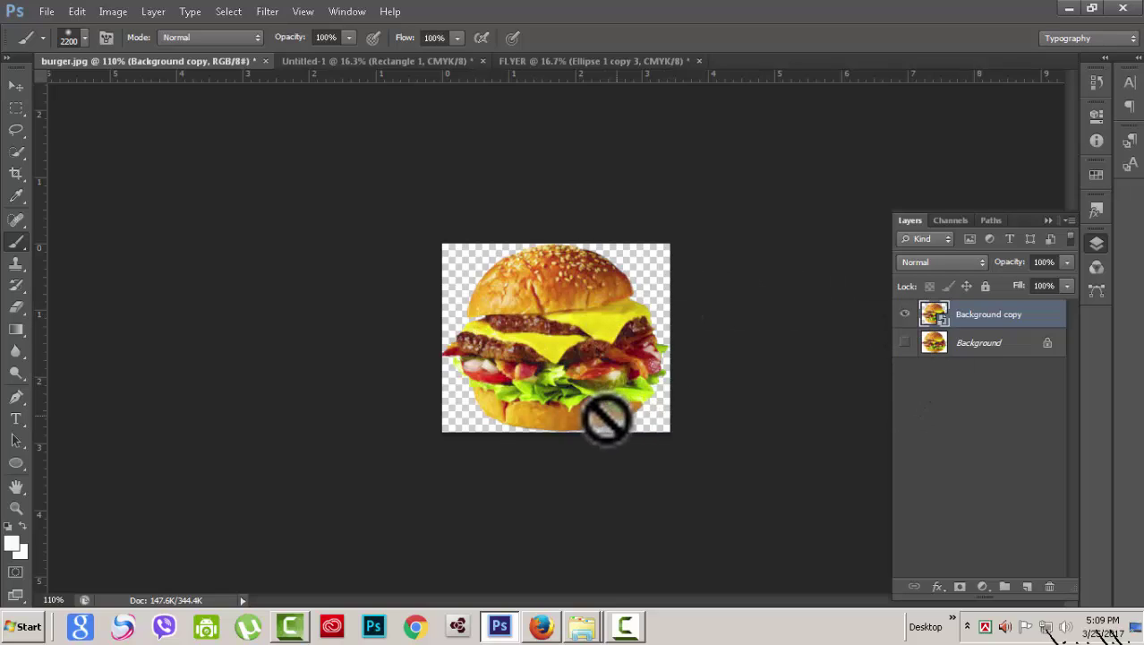
click(17, 86)
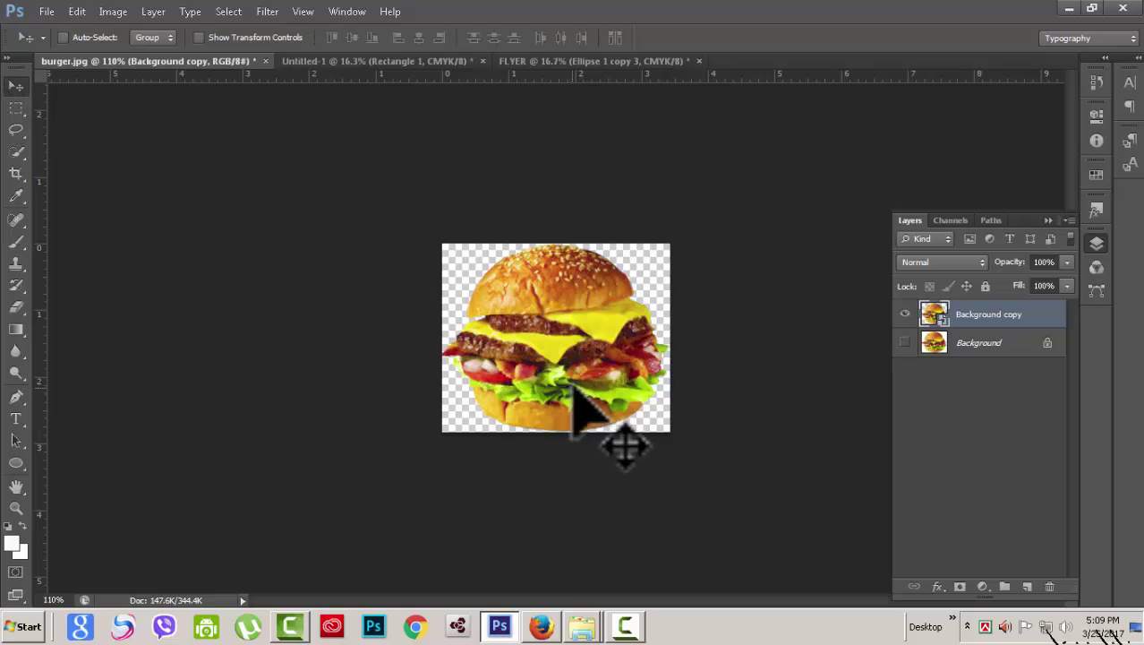
scroll(578, 385, up, 4)
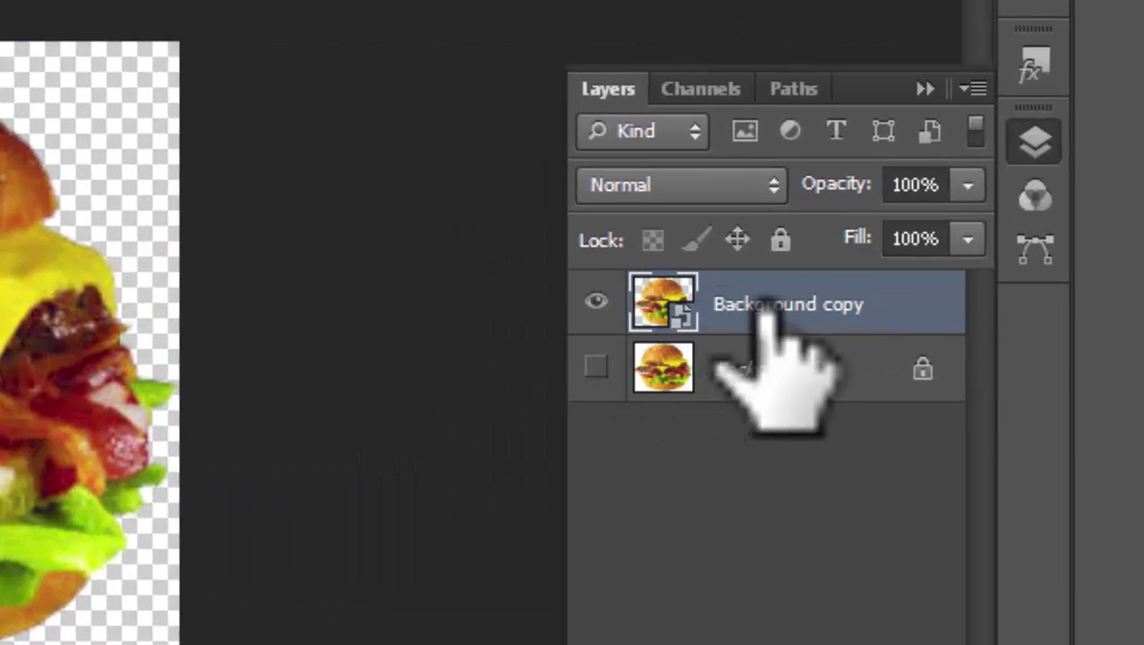
right_click(761, 301)
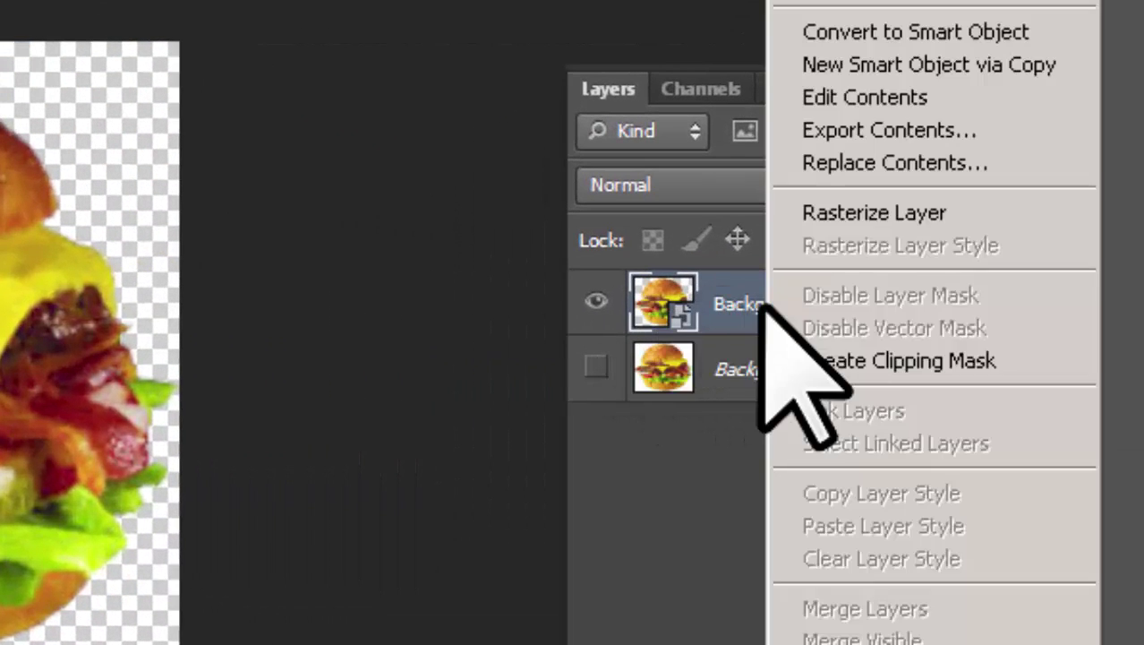
click(537, 30)
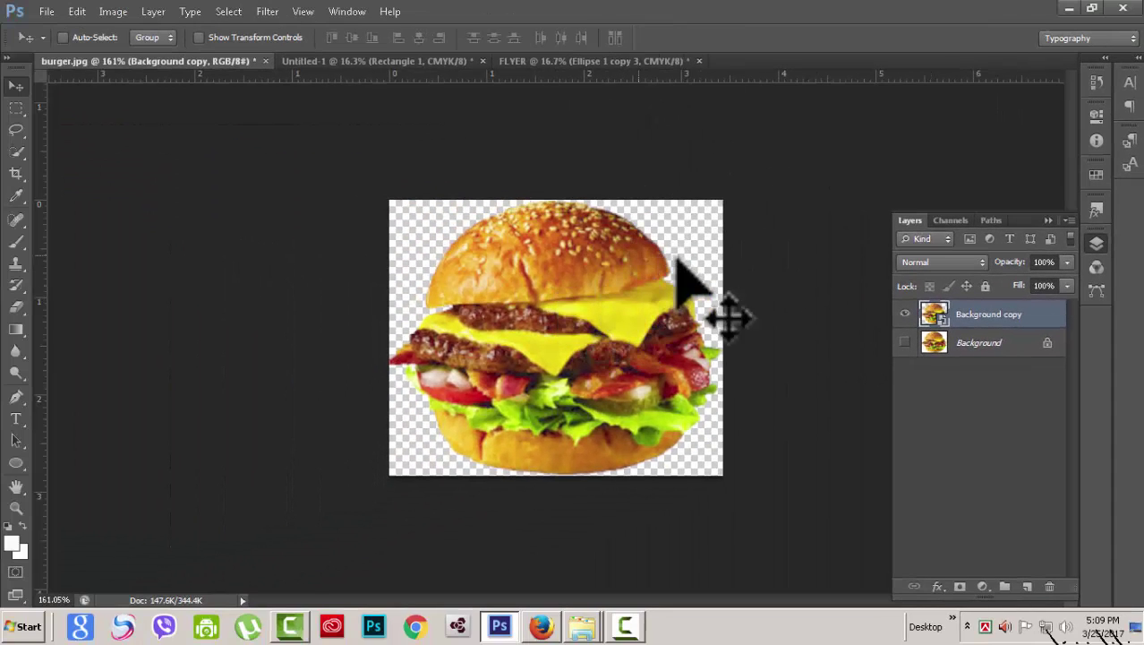
drag(574, 287, 564, 367)
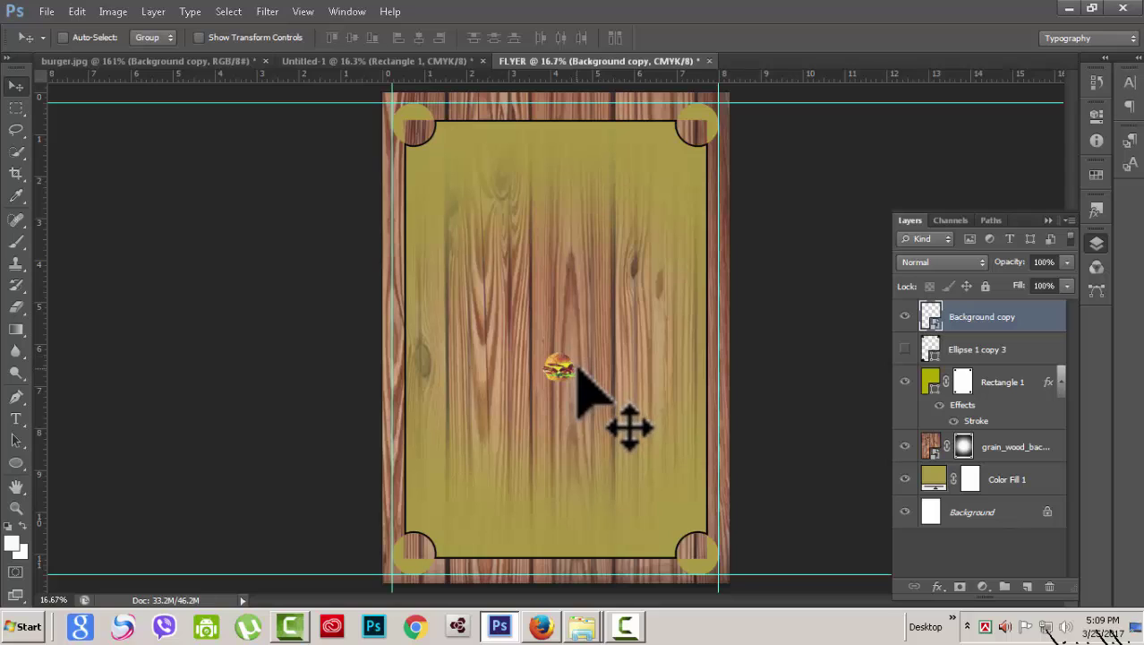
Step: Scale the burger proportionally to about 4.9 by 4.1 in and place it just below the flyer's centre
key(ctrl+t)
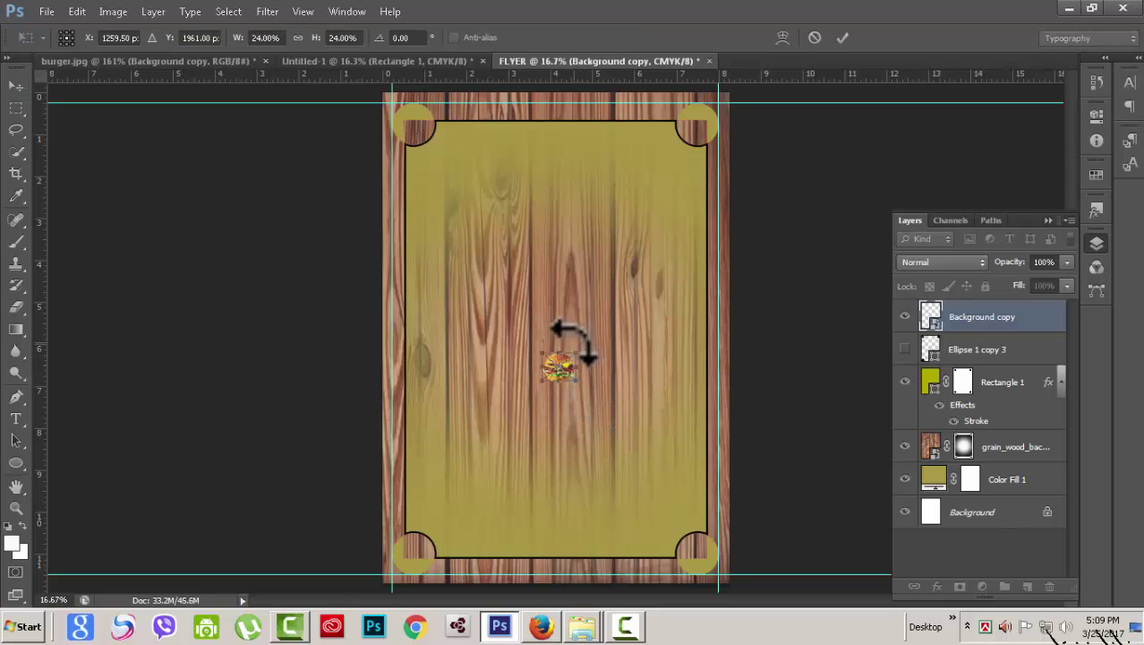
drag(602, 318, 665, 279)
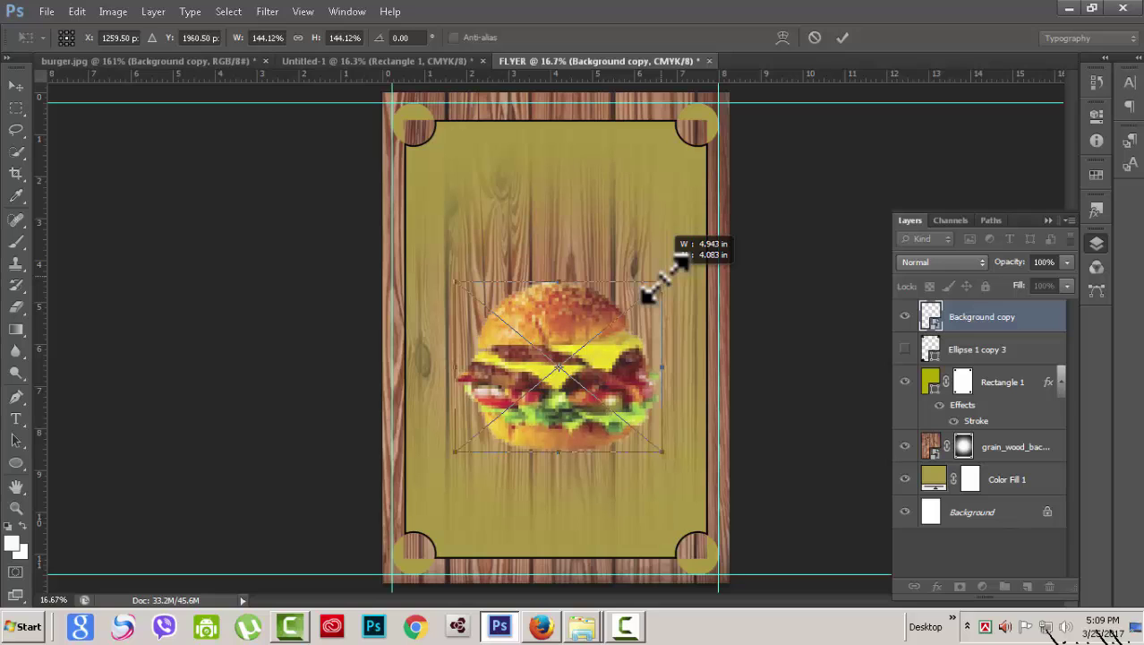
click(841, 37)
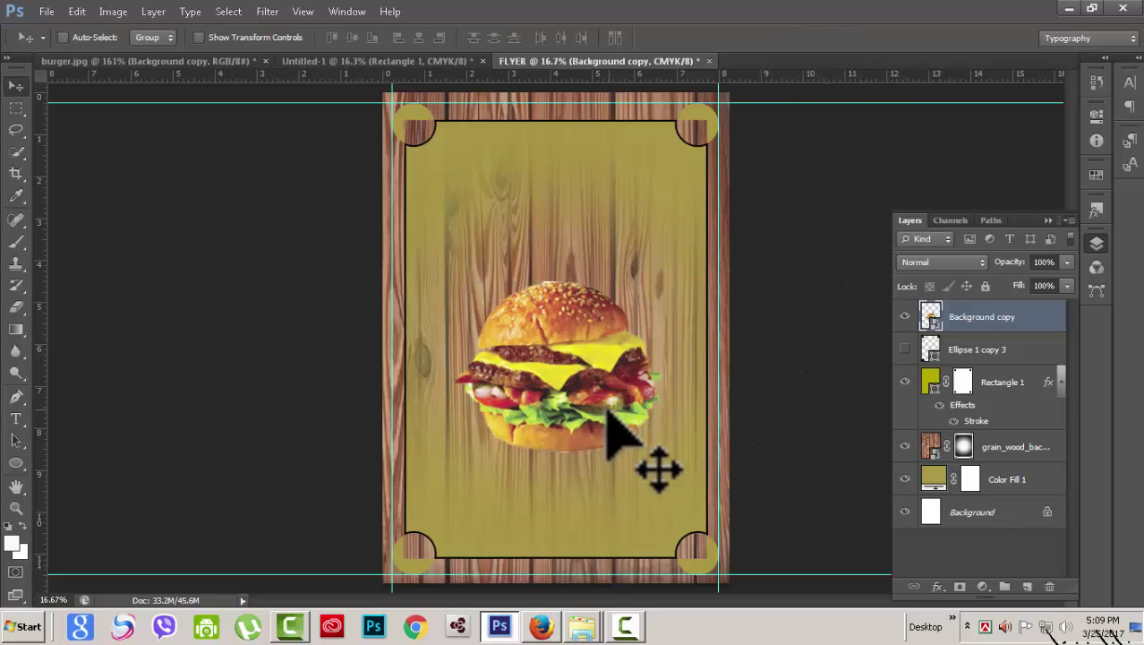
drag(610, 420, 607, 423)
scroll(694, 487, up, 3)
scroll(677, 473, down, 5)
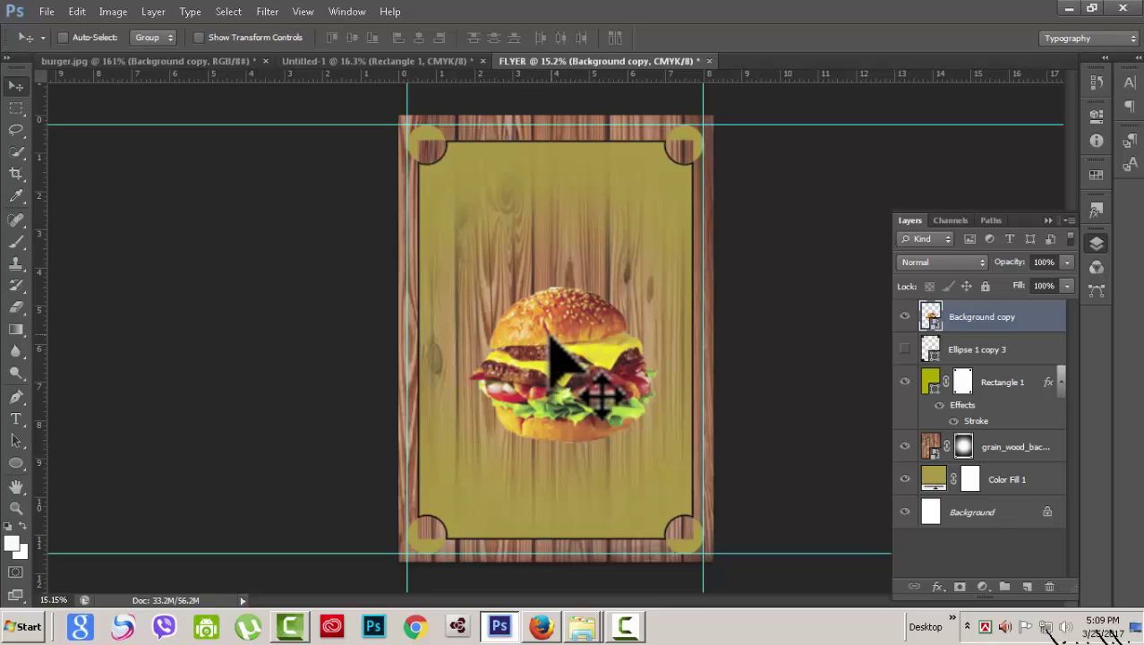
scroll(549, 343, up, 1)
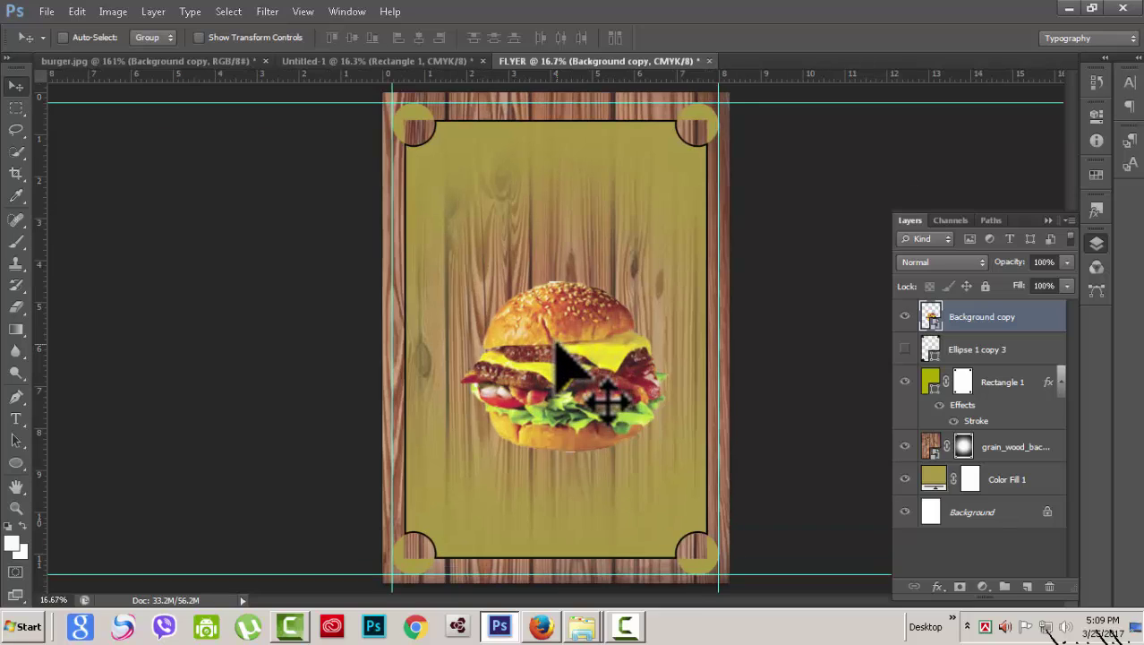
Step: Toggle Rectangle 1 and Color Fill 1 to check them, and set the Color Fill 1 colour to dark olive 6d5804
click(906, 385)
click(904, 382)
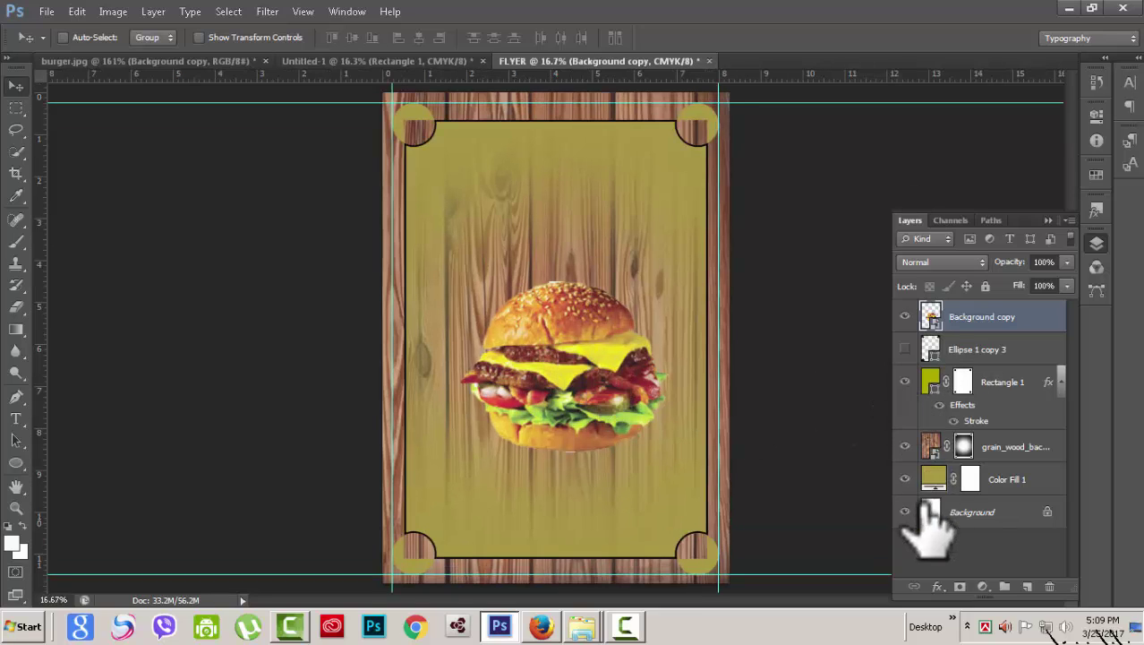
click(904, 479)
click(905, 479)
double_click(934, 478)
click(820, 218)
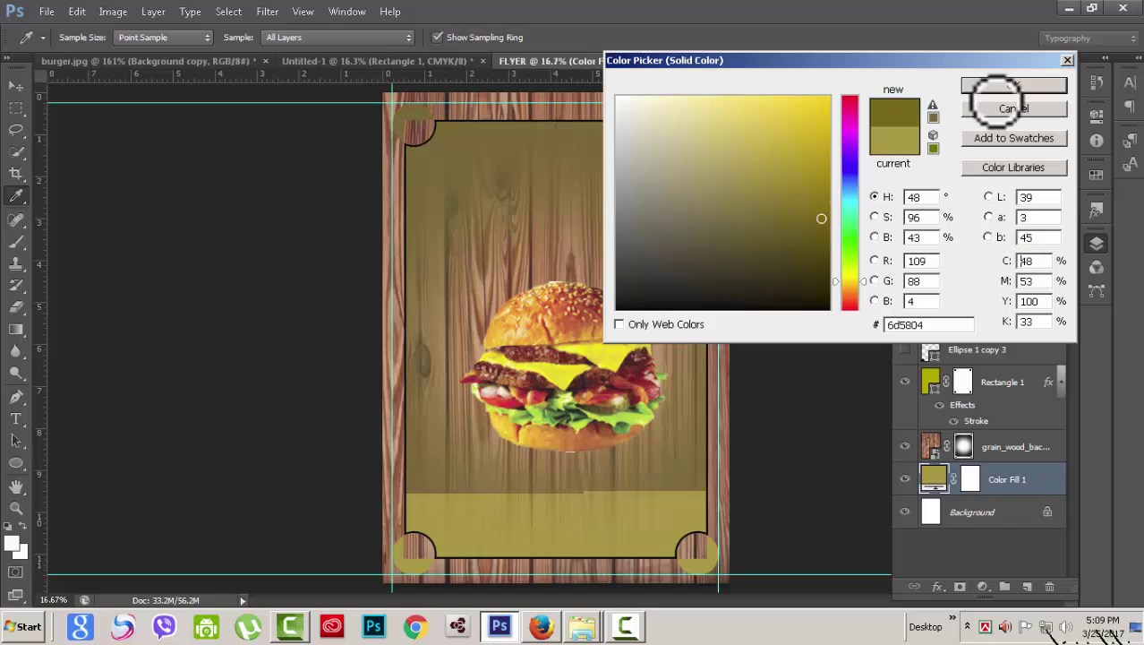
click(1012, 85)
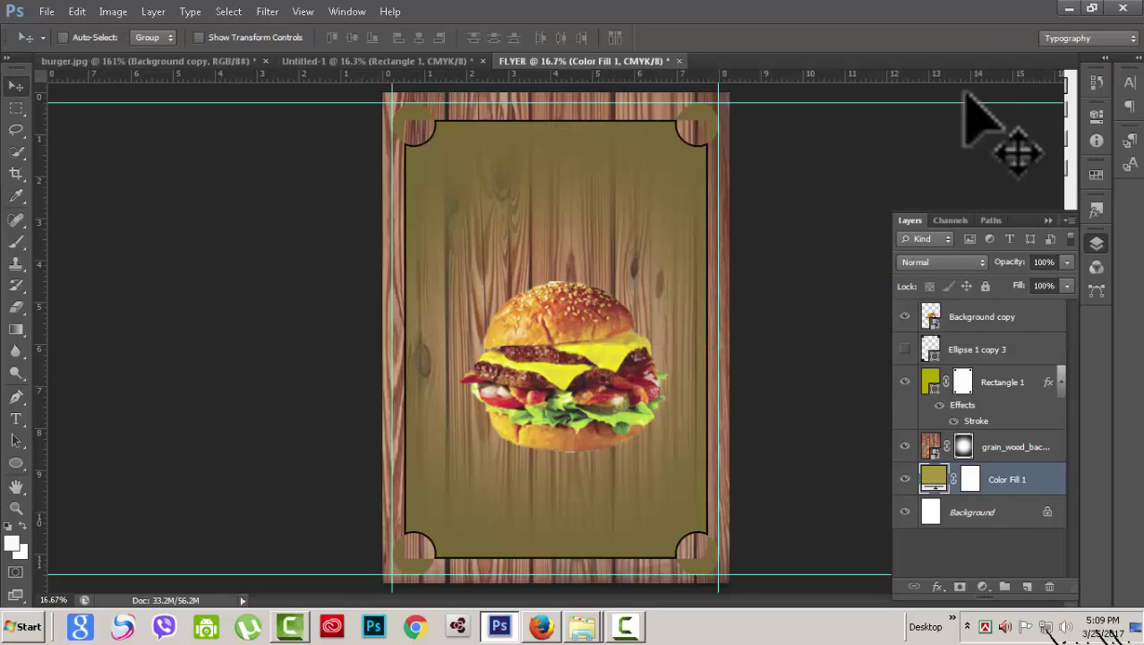
Step: Sample an orange-brown from the burger bun for Color Fill 1 and darken it to reddish brown 662306
double_click(933, 479)
click(575, 319)
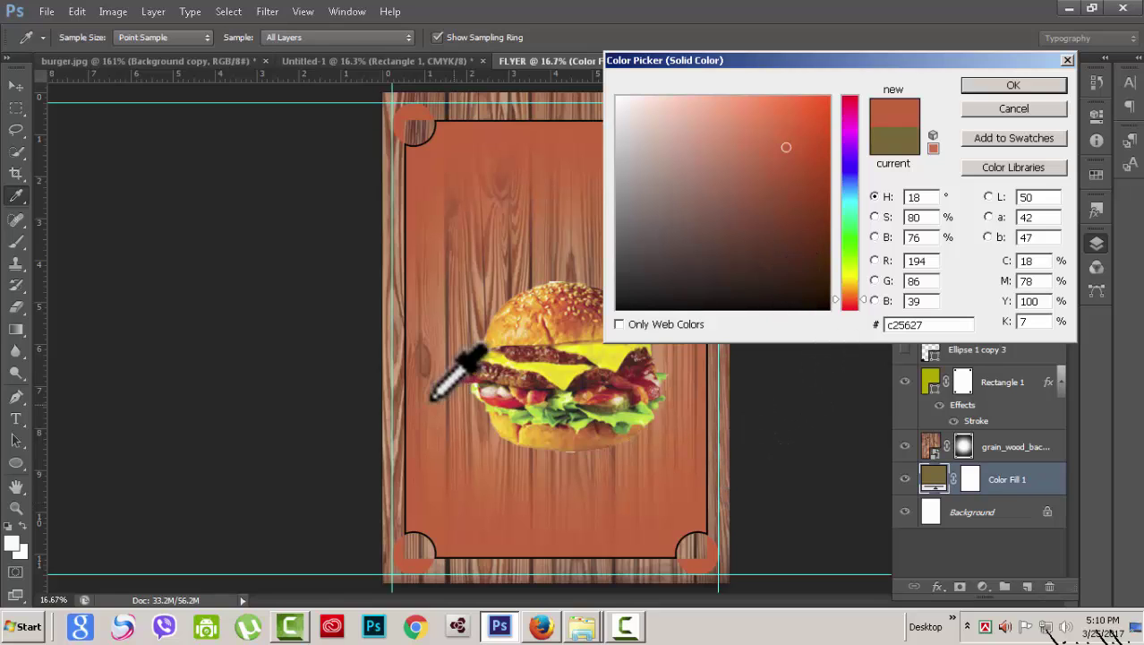
click(817, 224)
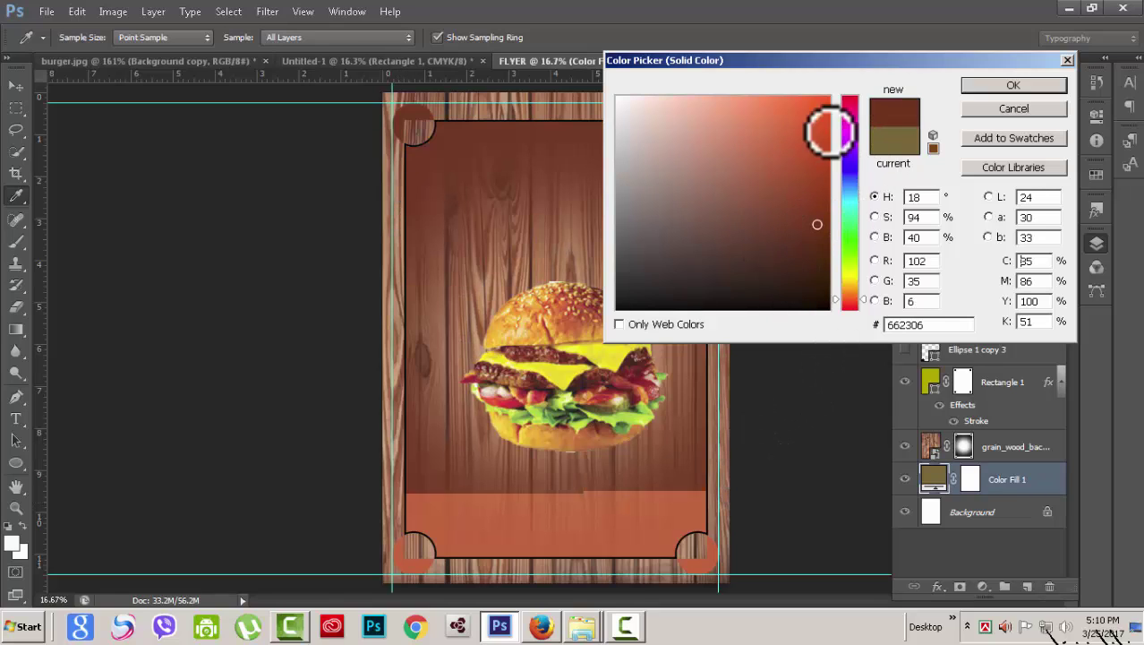
click(1031, 91)
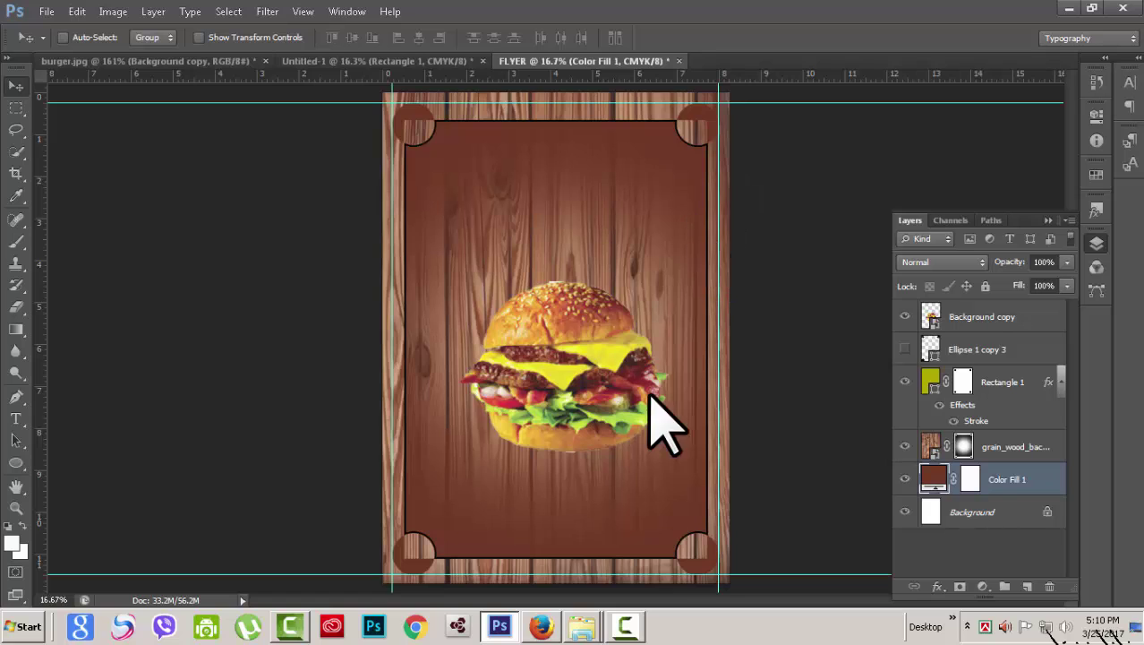
scroll(650, 394, up, 3)
scroll(650, 396, down, 4)
scroll(664, 424, down, 1)
scroll(660, 422, up, 2)
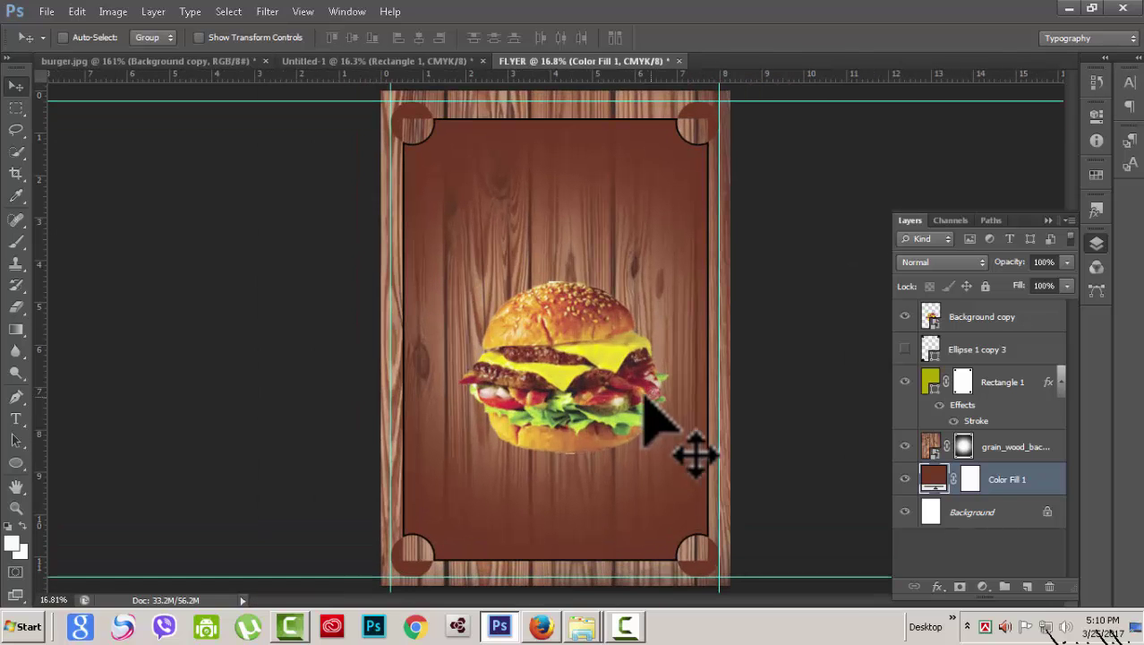
scroll(794, 365, up, 1)
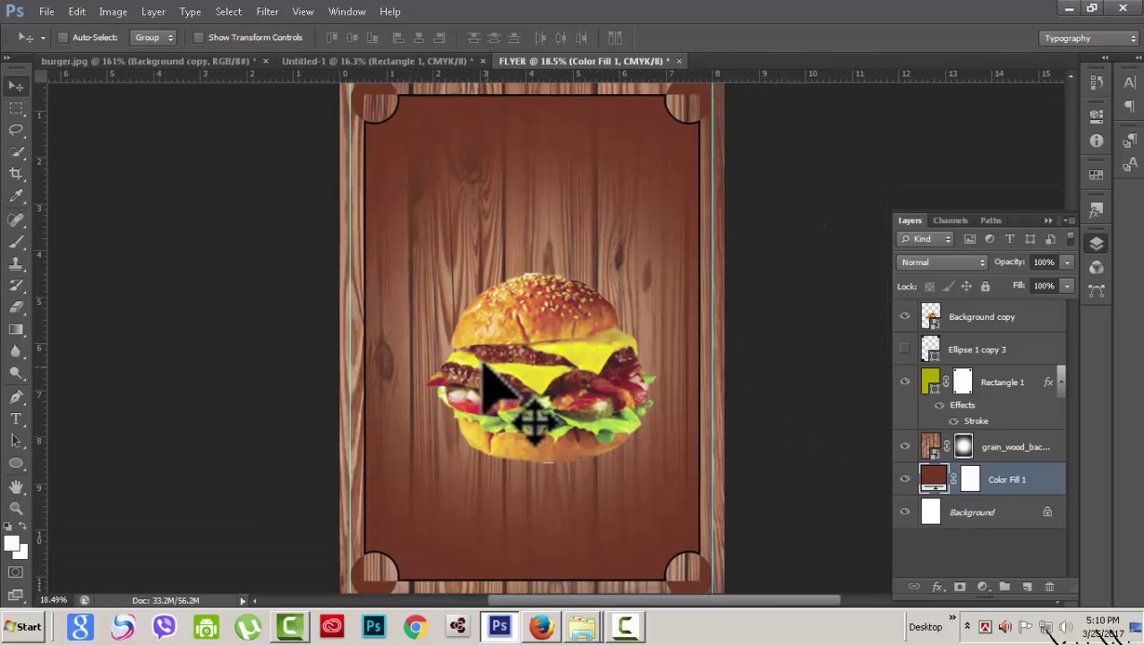
scroll(560, 363, down, 2)
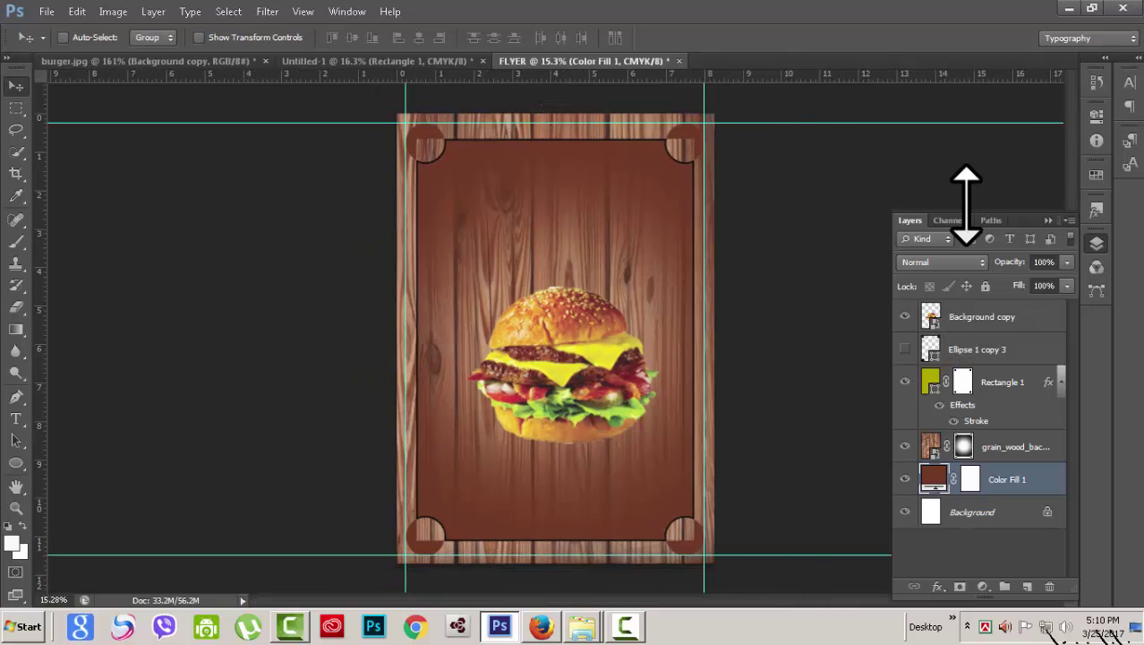
Step: Rename the burger smart object layer "burgur"
click(1044, 317)
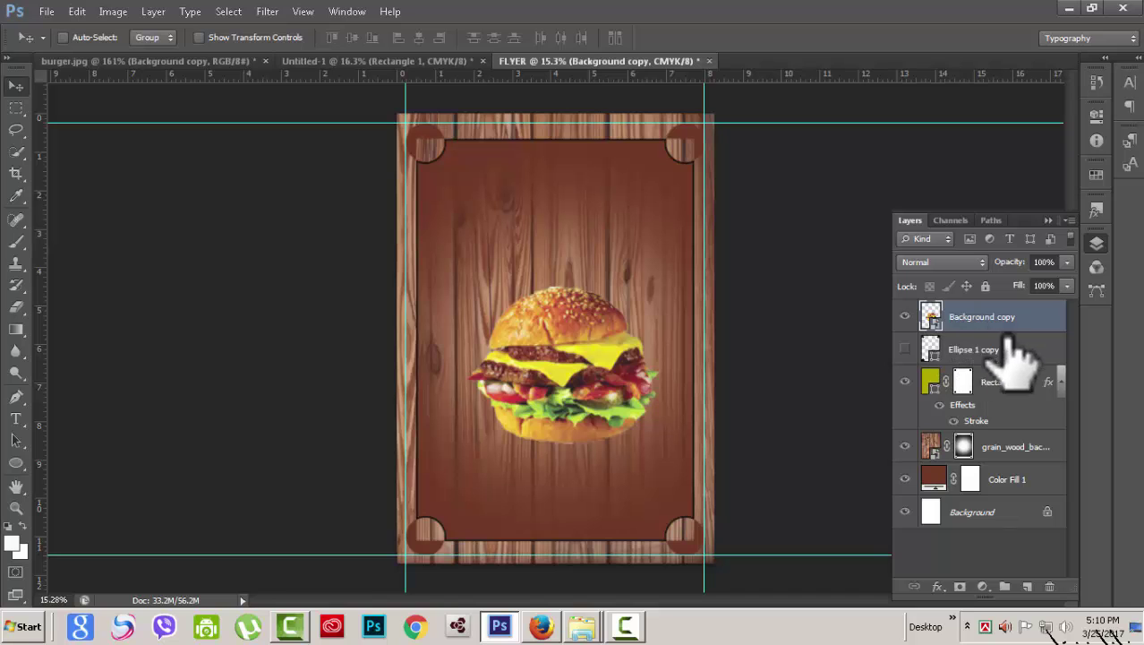
double_click(985, 319)
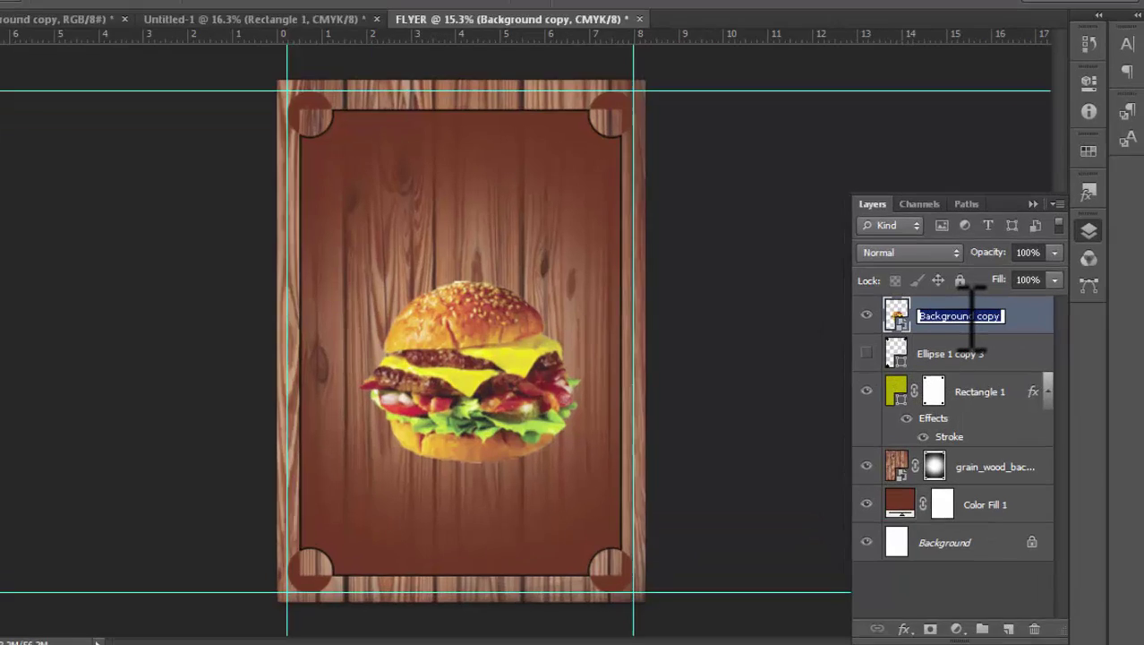
text(burg)
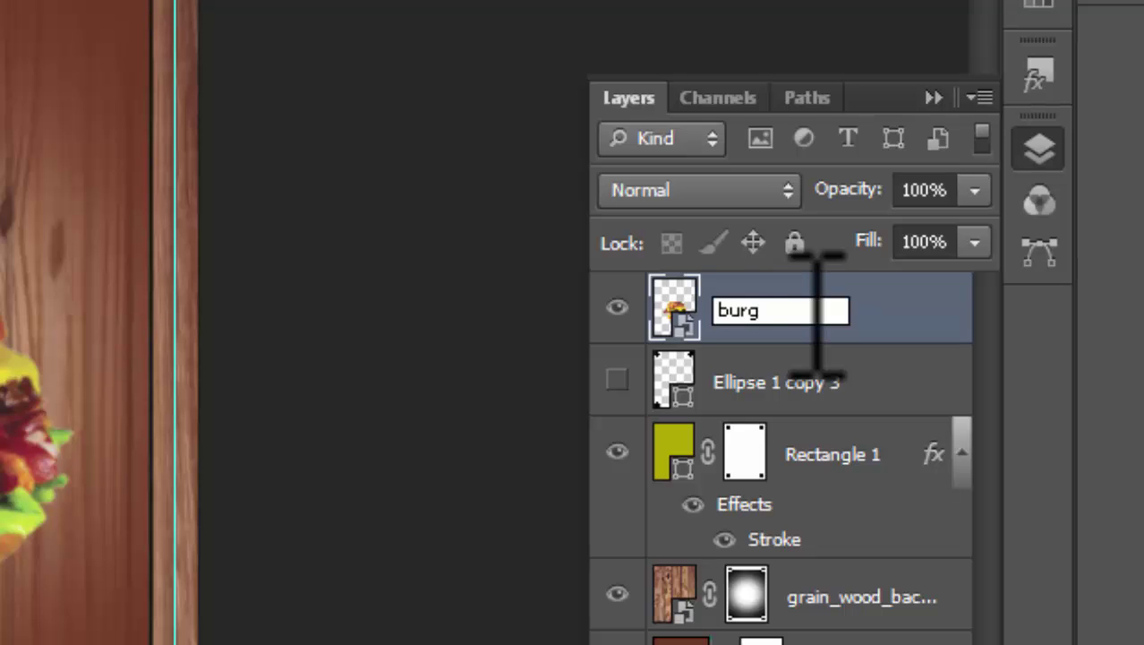
text(ur)
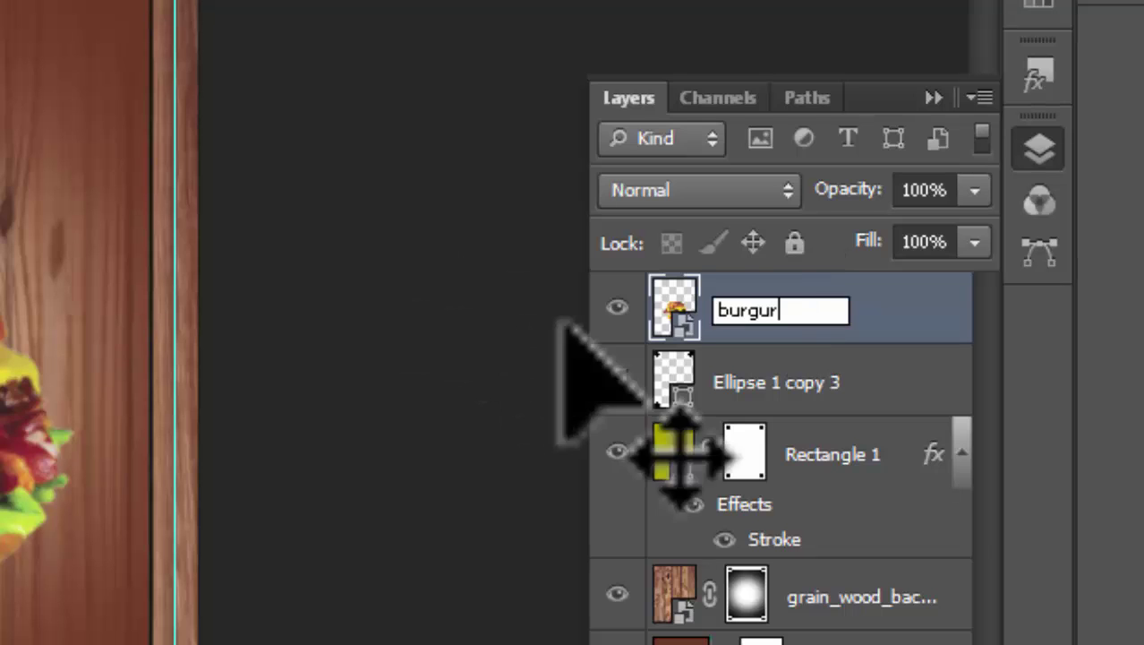
click(868, 320)
Step: Add a Gradient Fill layer directly above Ellipse 1 copy 3 and set its style to Radial
click(937, 390)
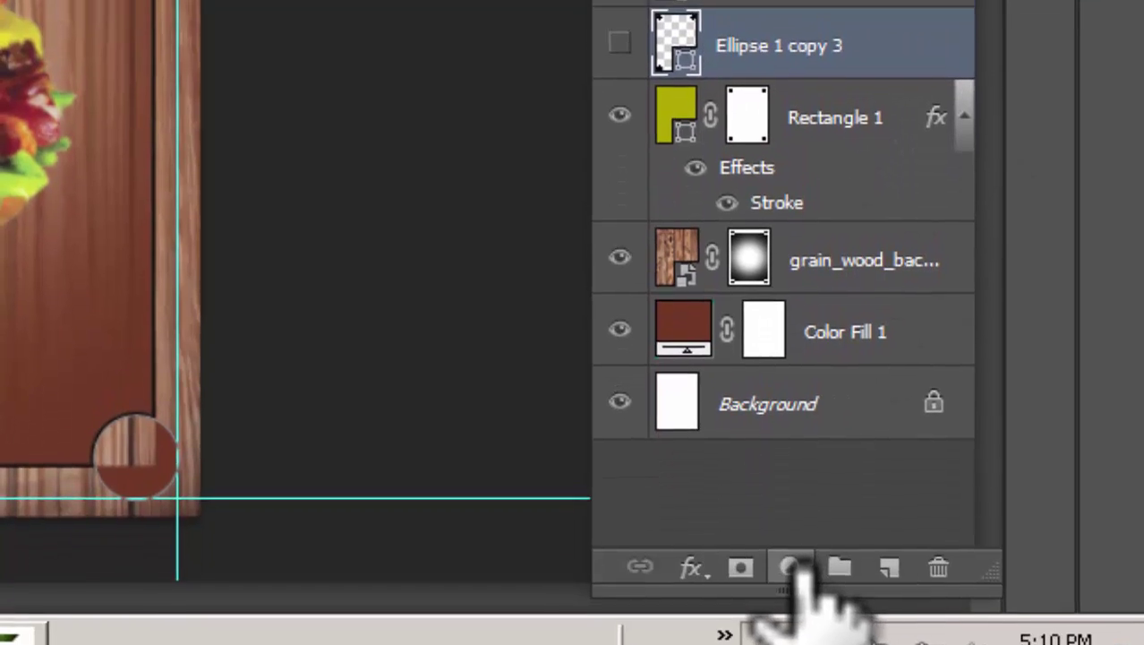
click(788, 641)
click(909, 85)
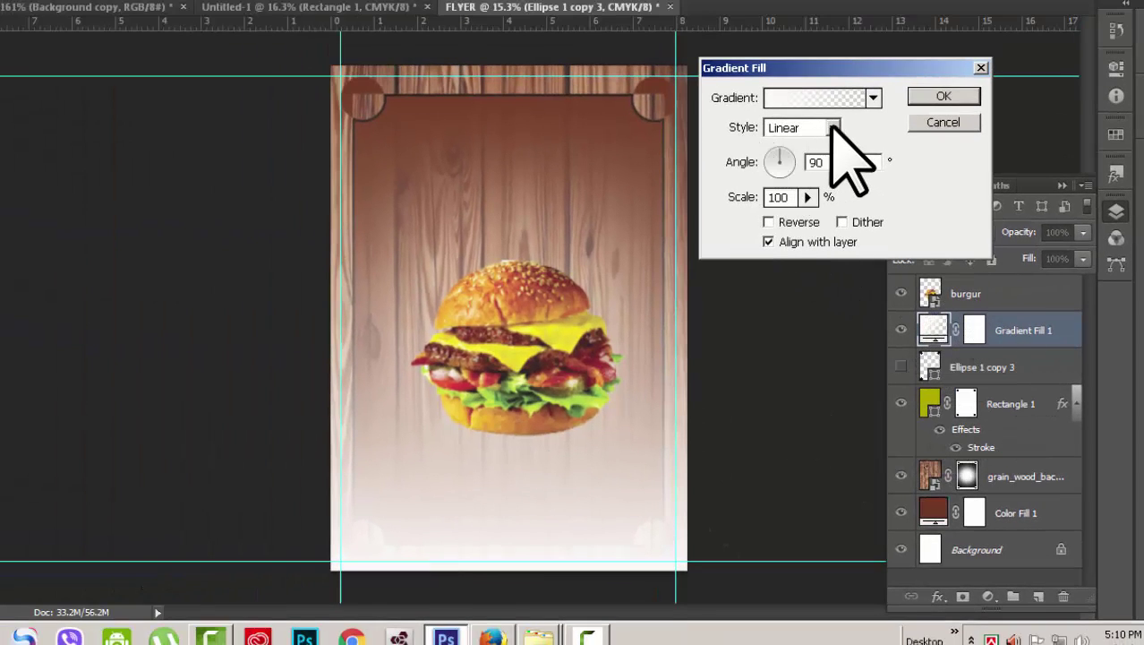
click(831, 127)
click(796, 159)
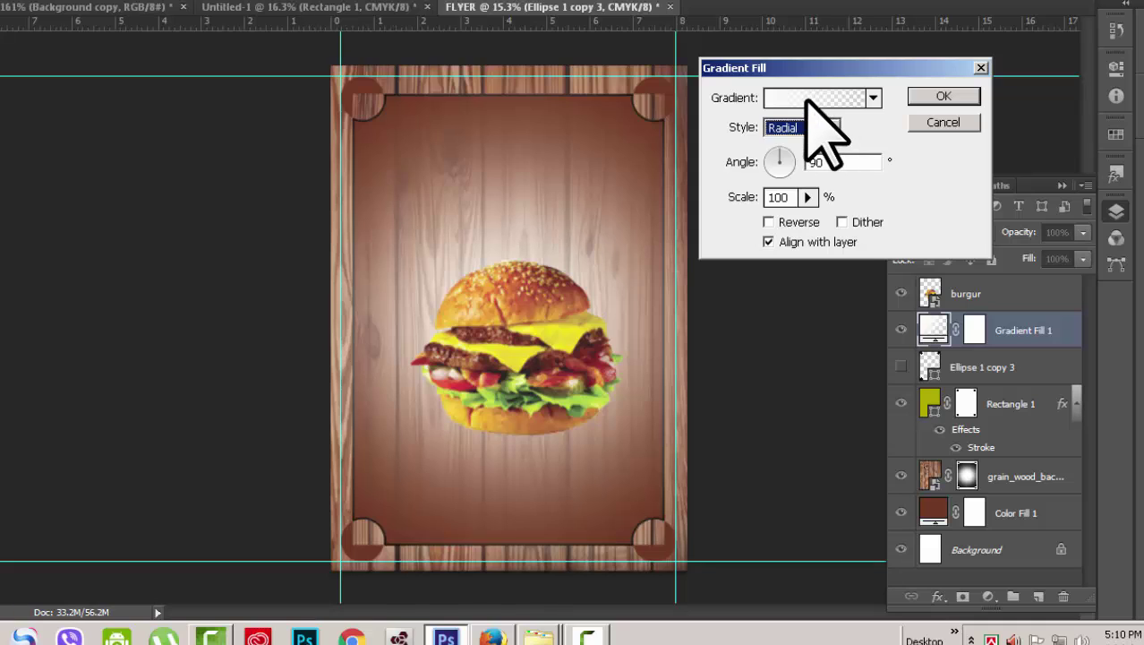
Step: Use the Neutral Density gradient preset for the fill, with its starting opacity stop raised to 100%, and apply the fill
click(808, 100)
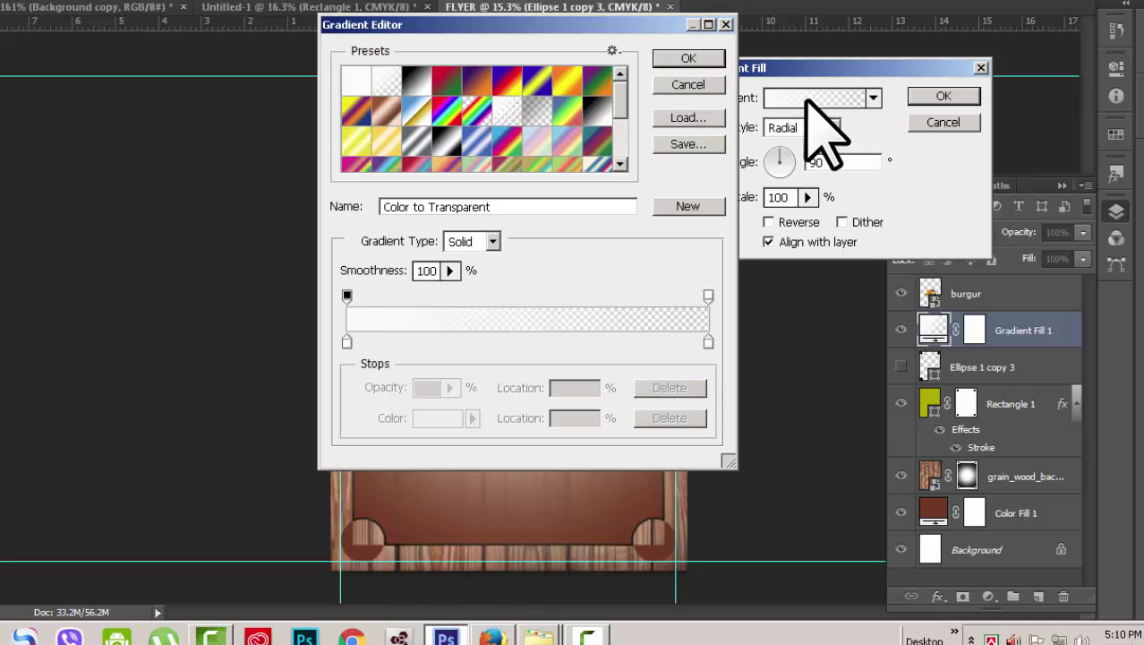
click(548, 109)
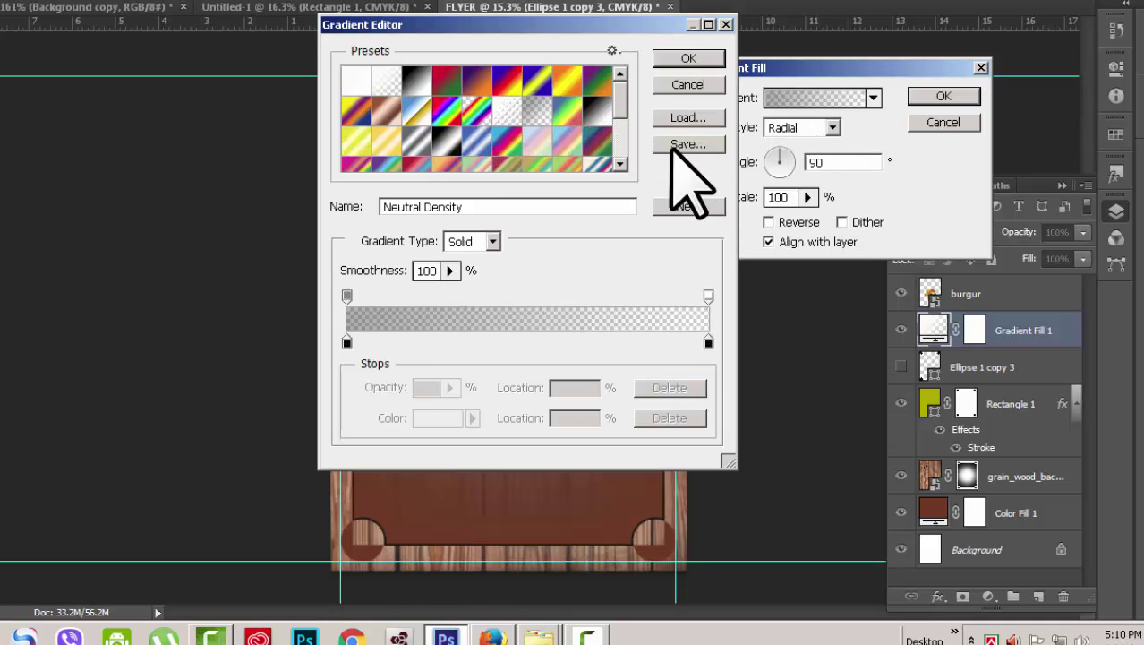
click(347, 297)
drag(450, 388, 527, 413)
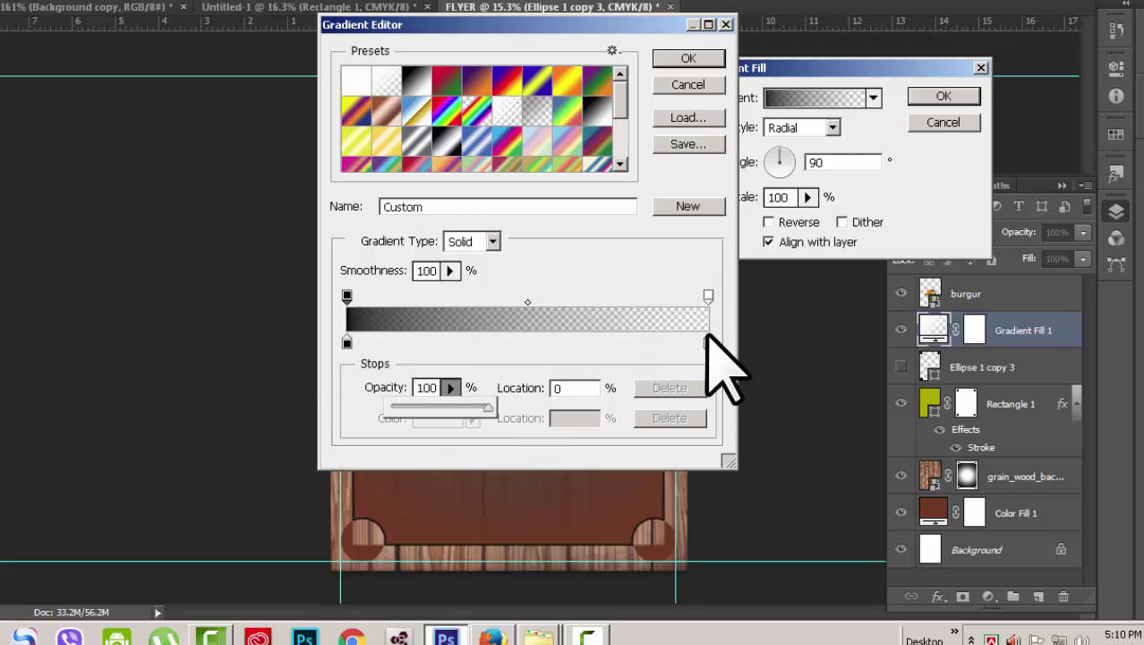
click(688, 59)
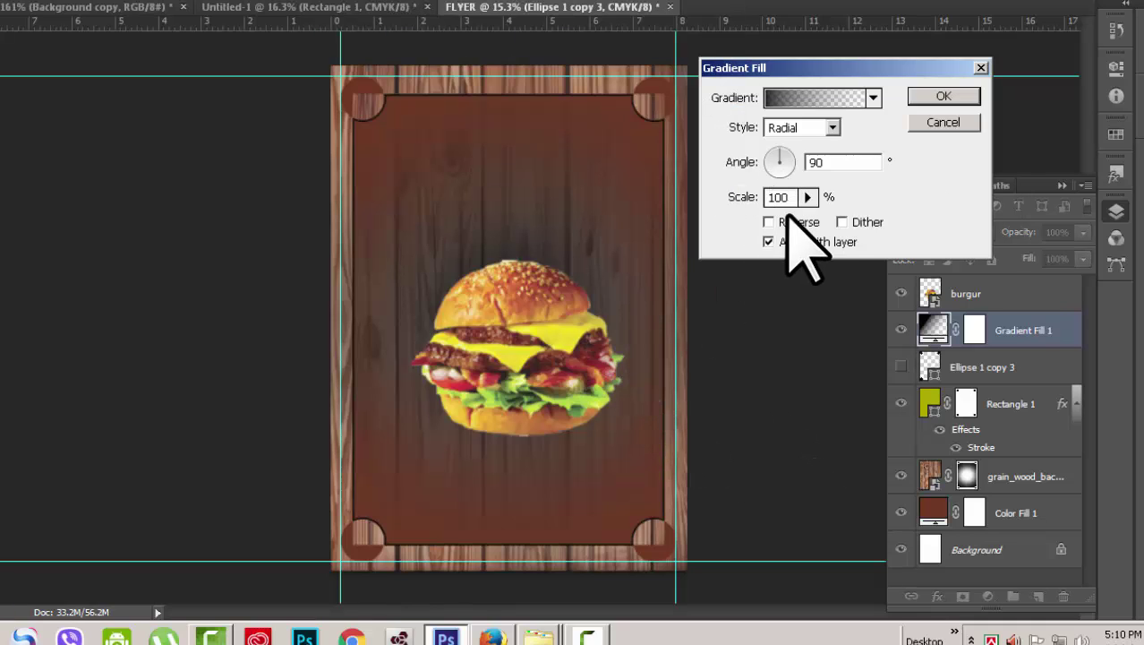
click(945, 97)
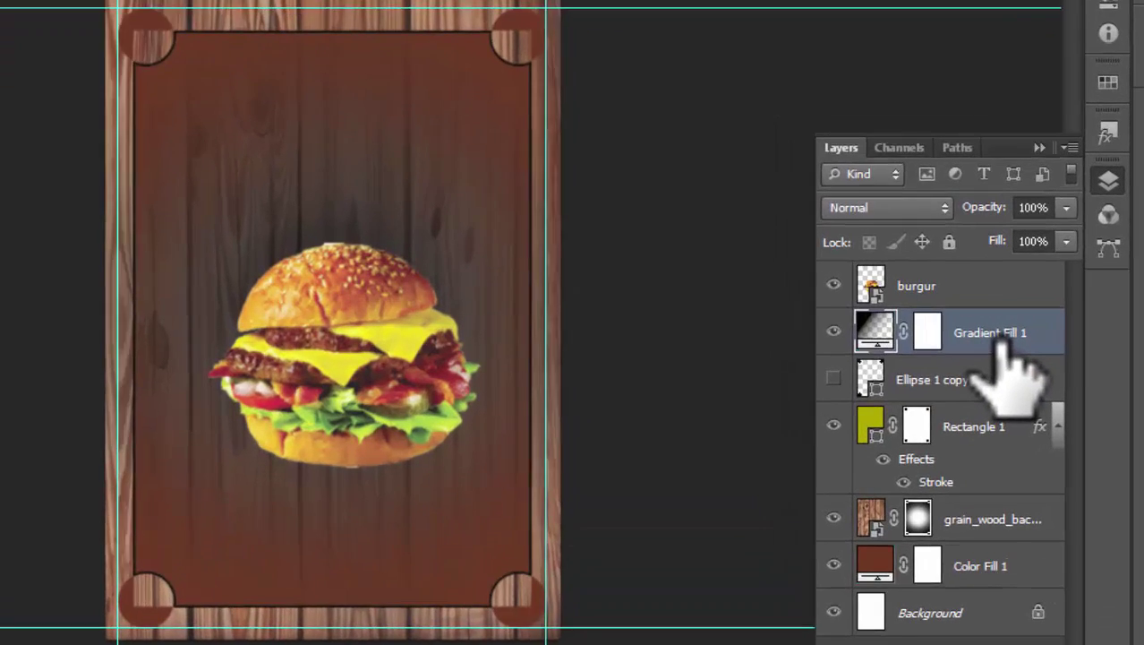
Step: Convert Gradient Fill 1 to a smart object and squash its height to about 37.7%, placing it over the burger's lower half
right_click(1031, 338)
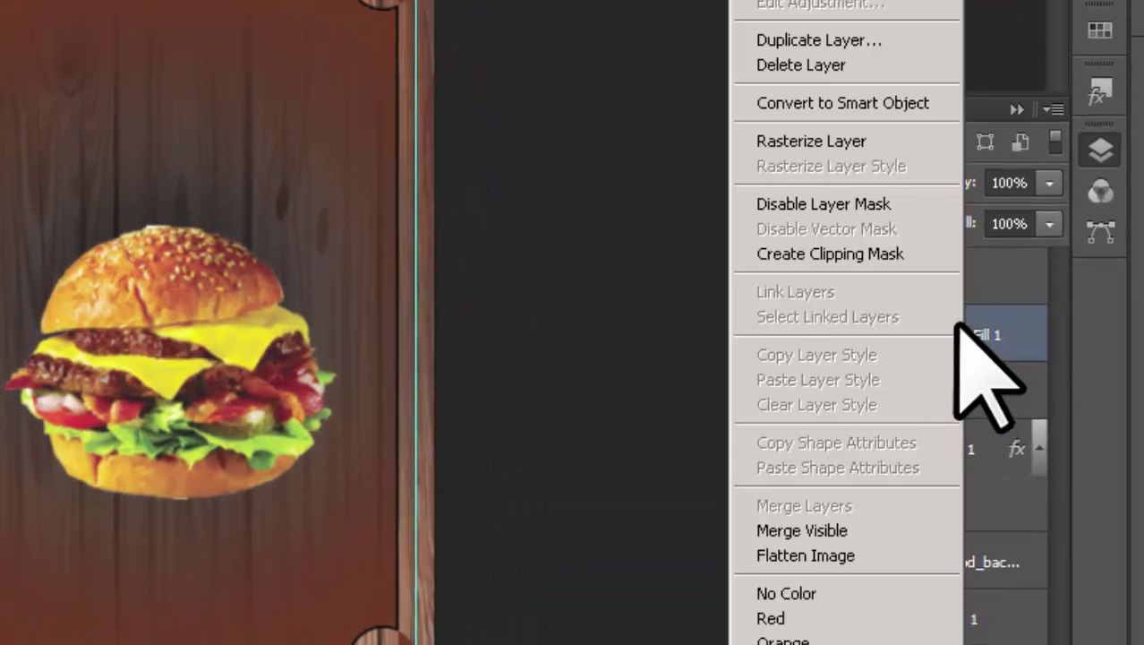
click(862, 103)
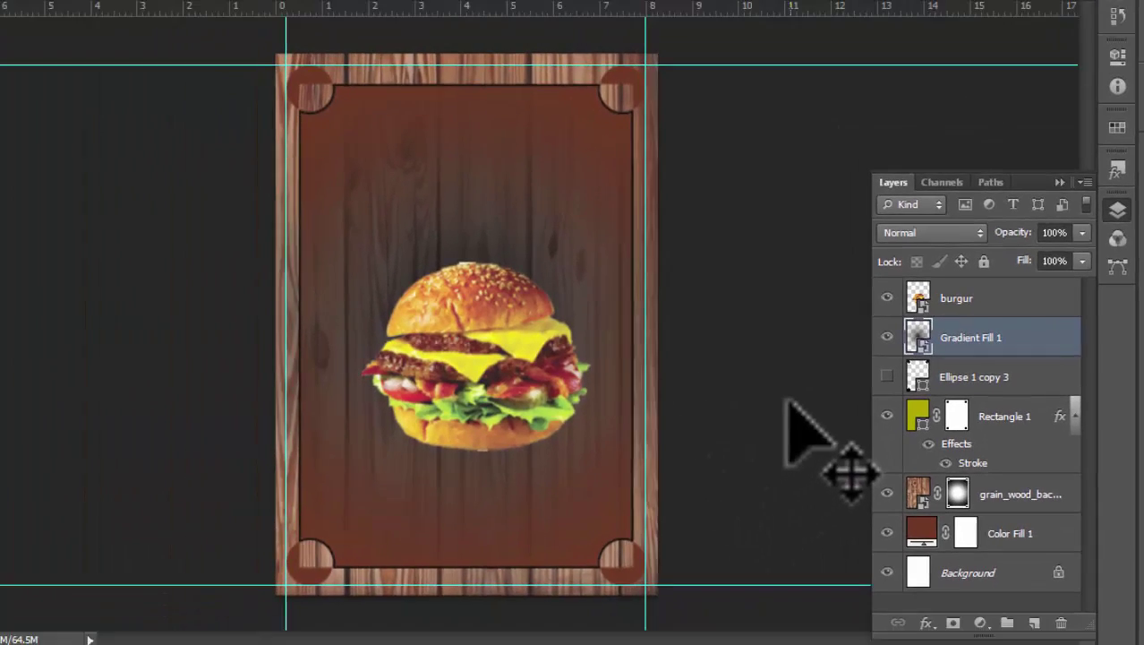
key(ctrl+t)
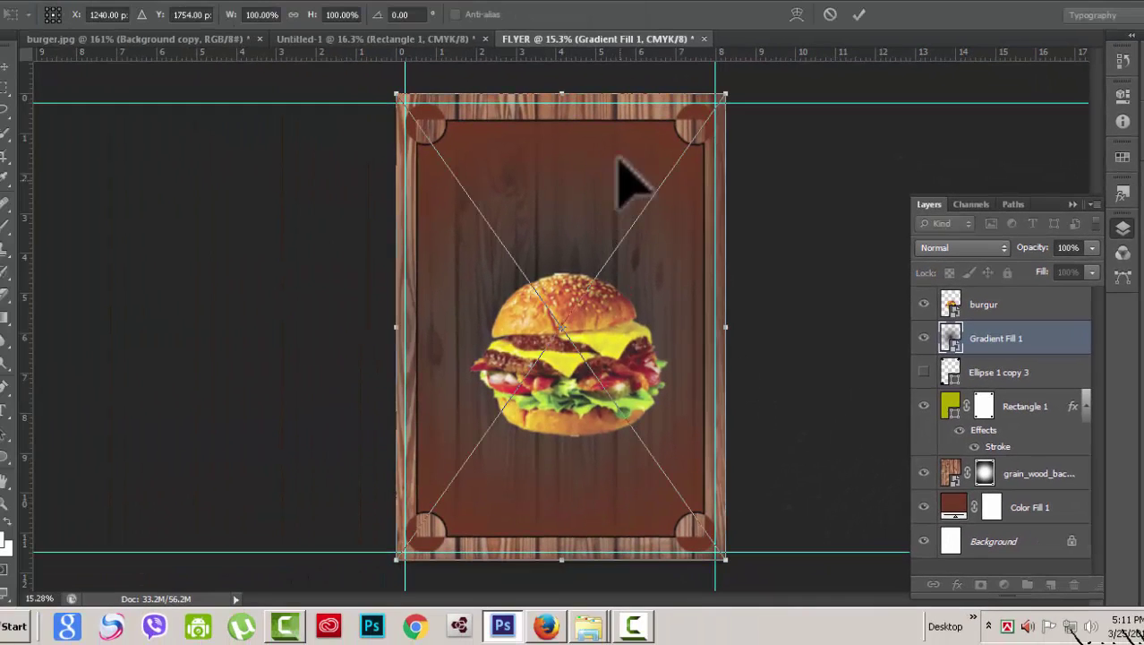
drag(561, 94, 560, 239)
drag(561, 558, 561, 512)
drag(561, 239, 567, 338)
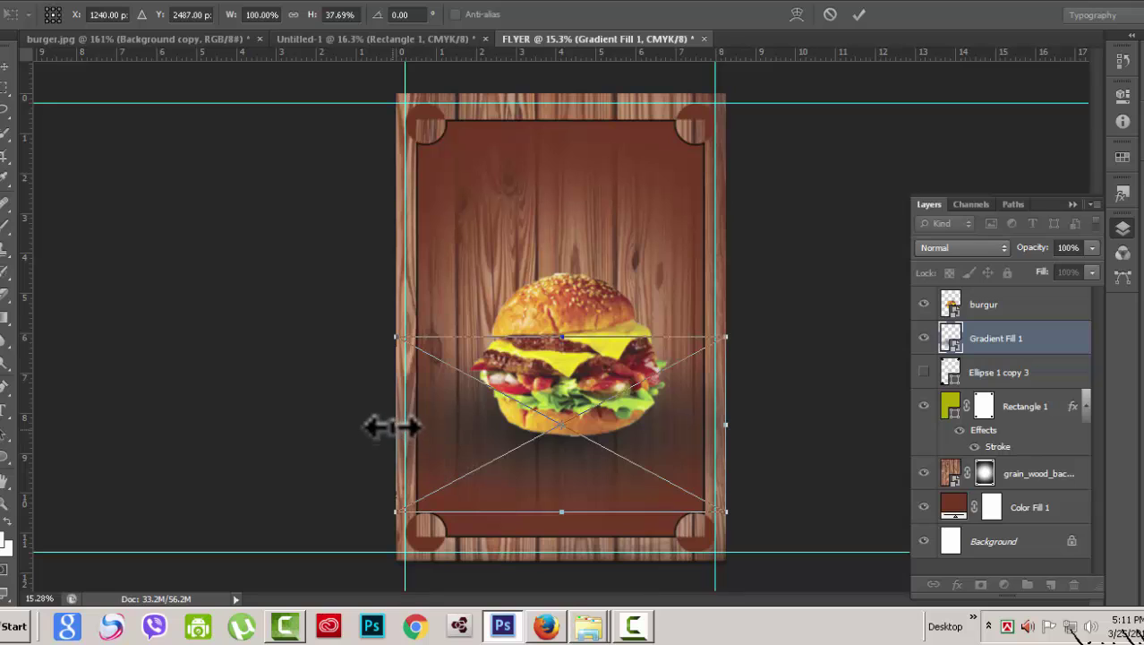
Step: Narrow the gradient to about 74% width and flatten it further to form a soft shadow beneath the burger
drag(395, 426, 442, 426)
drag(726, 426, 686, 427)
drag(564, 337, 565, 356)
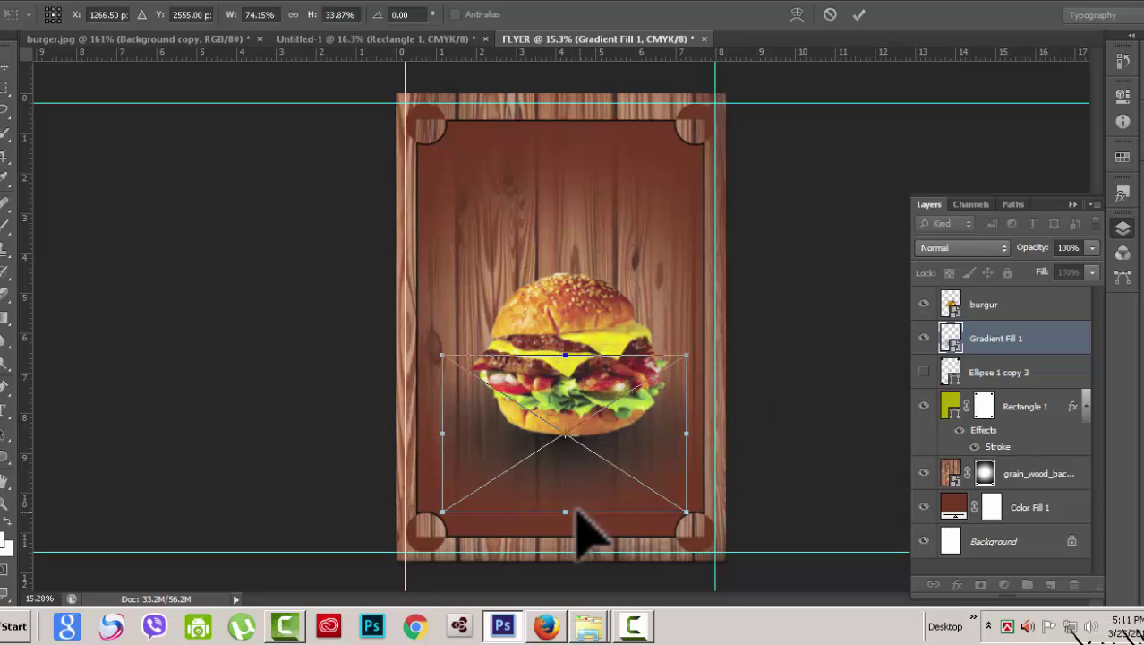
drag(565, 507, 565, 500)
drag(567, 353, 567, 364)
click(856, 16)
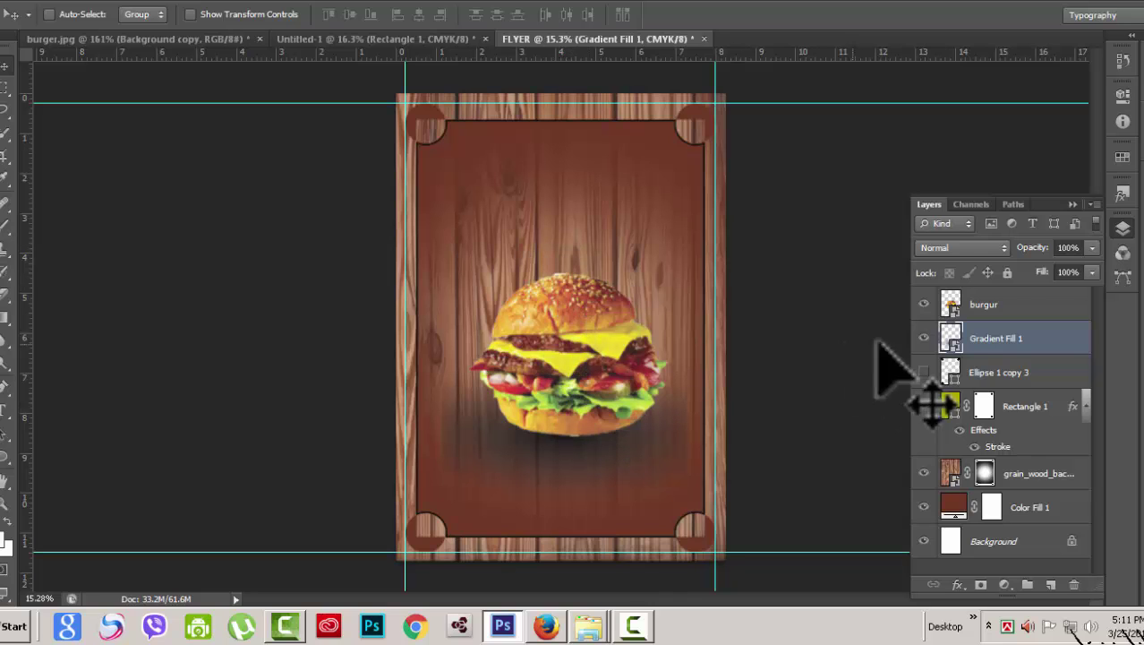
Step: Add white BURGER text in Rockwell Bold 48 pt above the burger layer and centre it just above the burger
click(1035, 306)
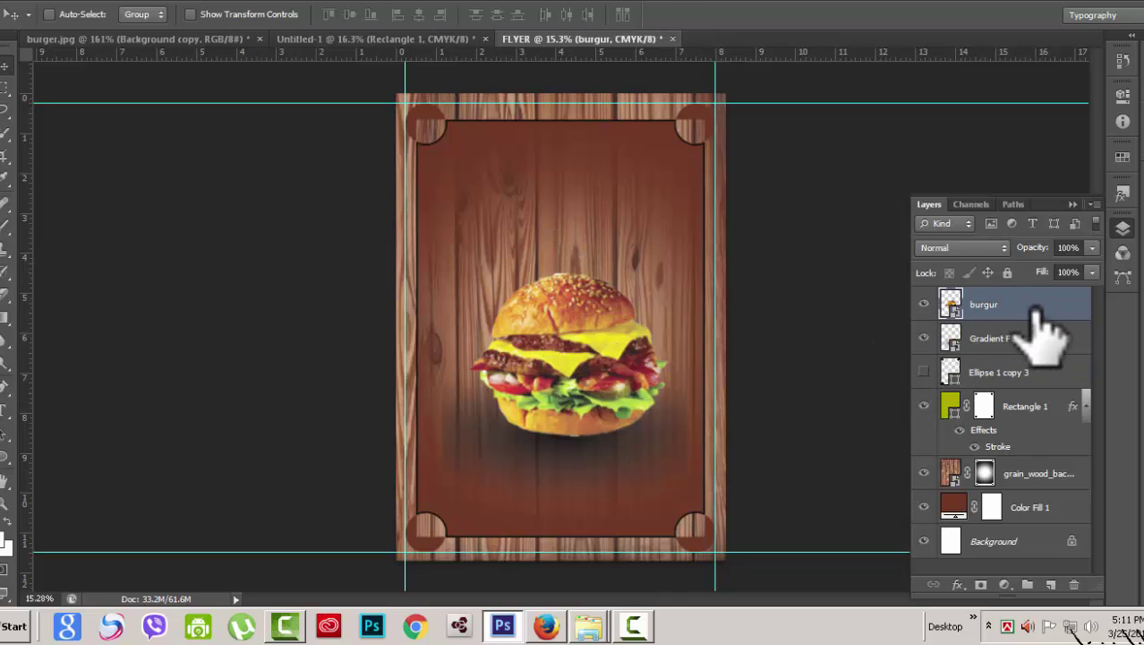
click(9, 411)
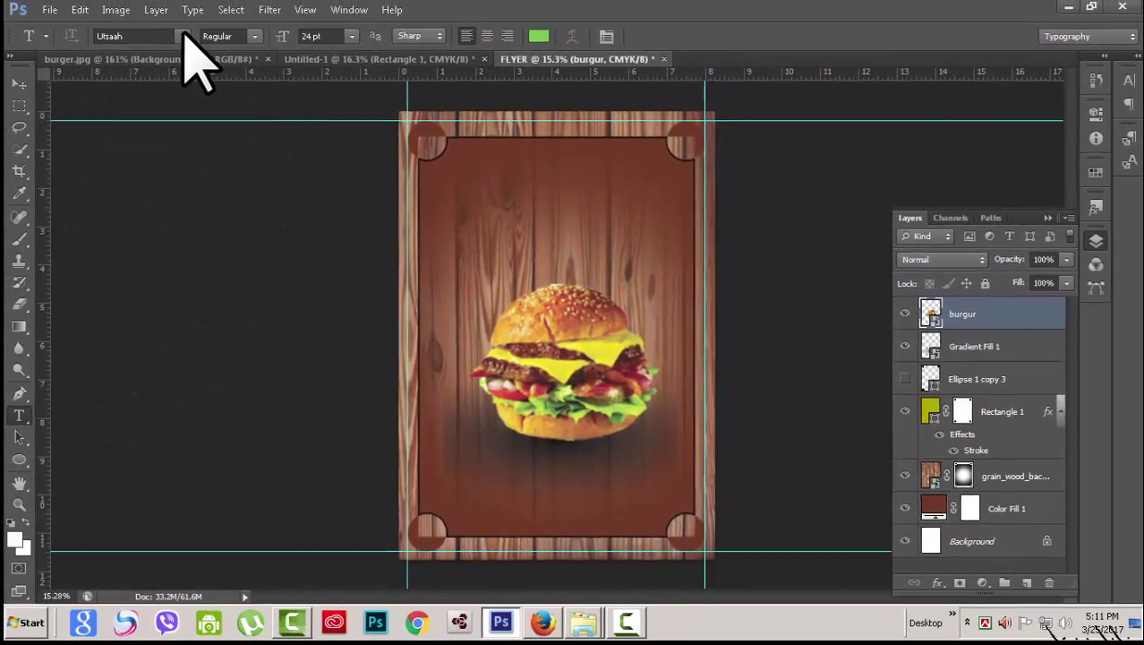
click(182, 36)
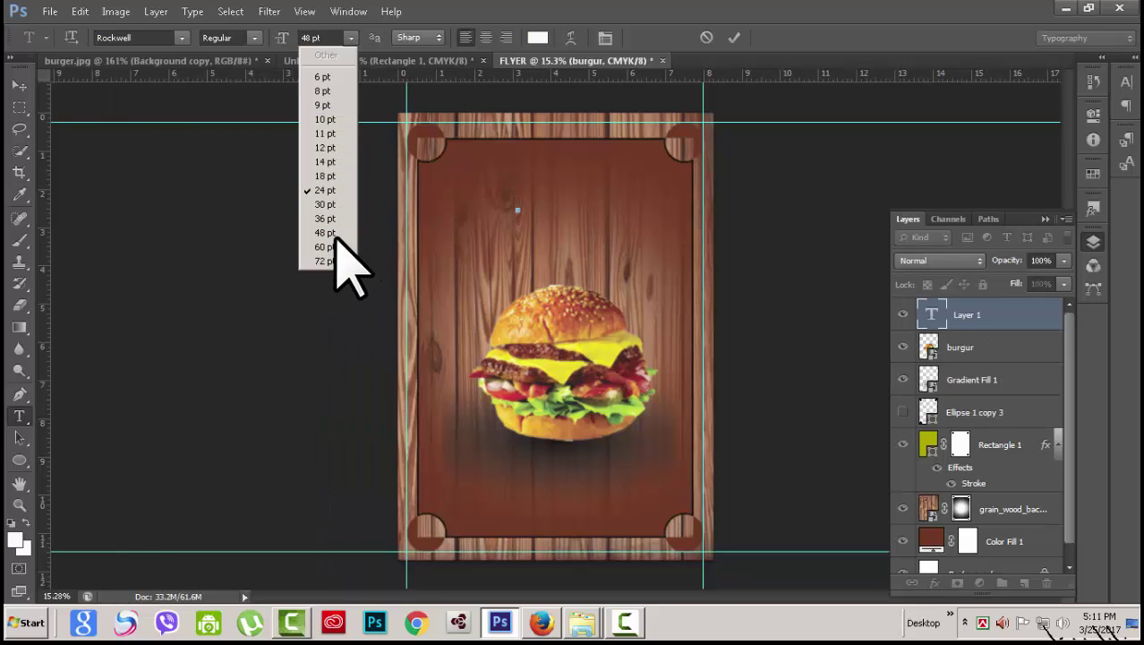
click(335, 235)
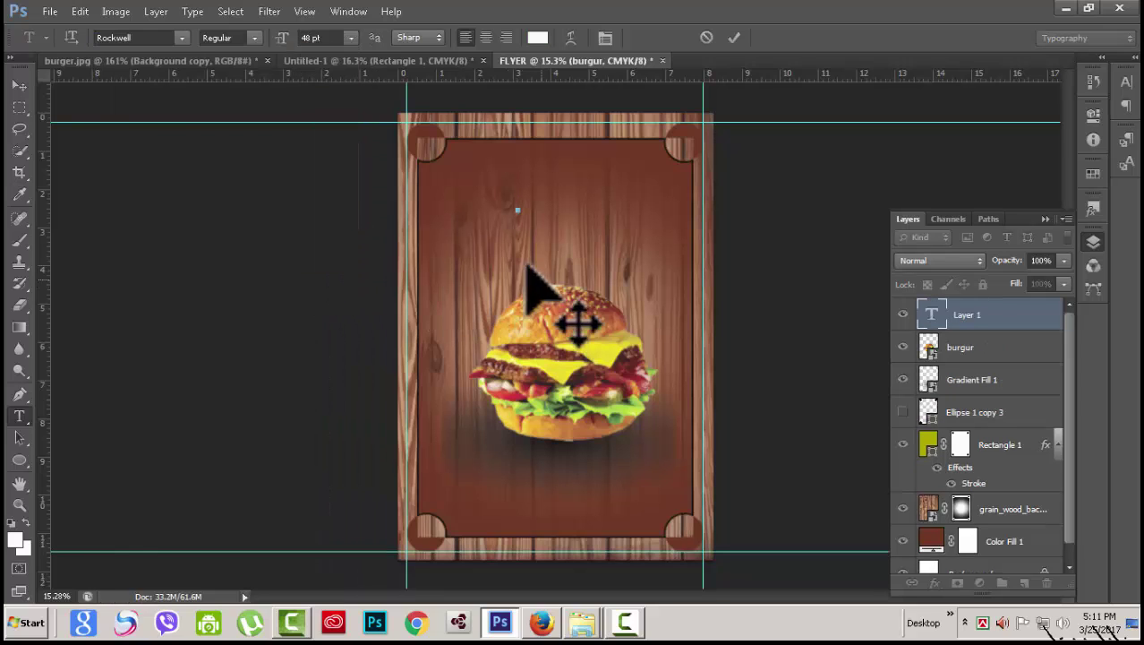
click(253, 38)
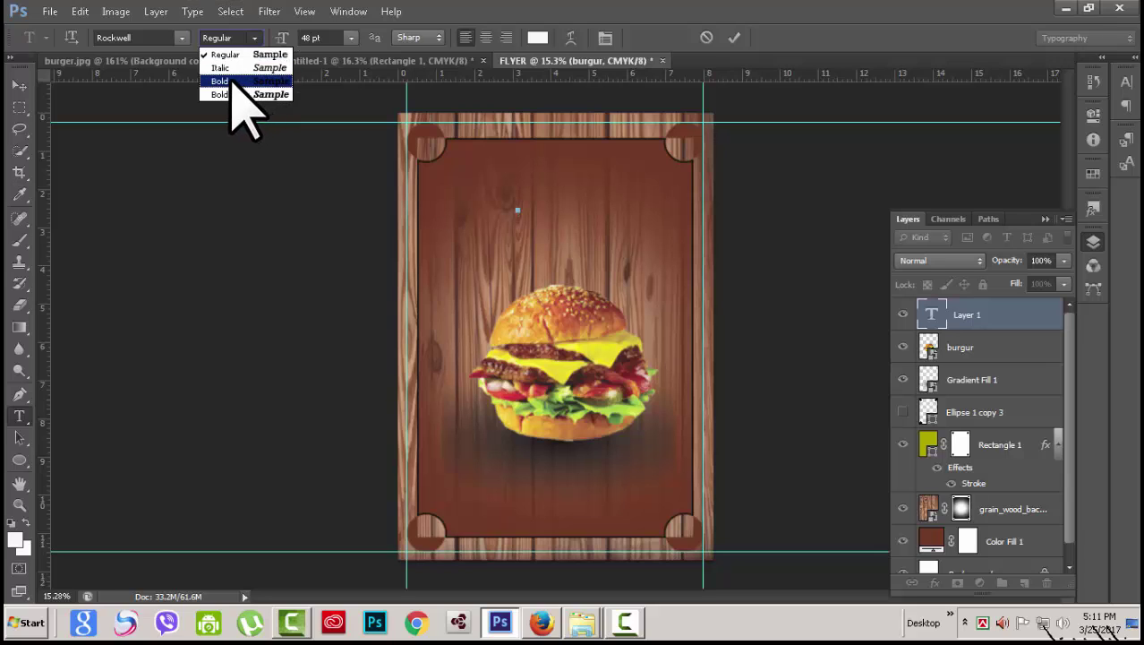
click(229, 81)
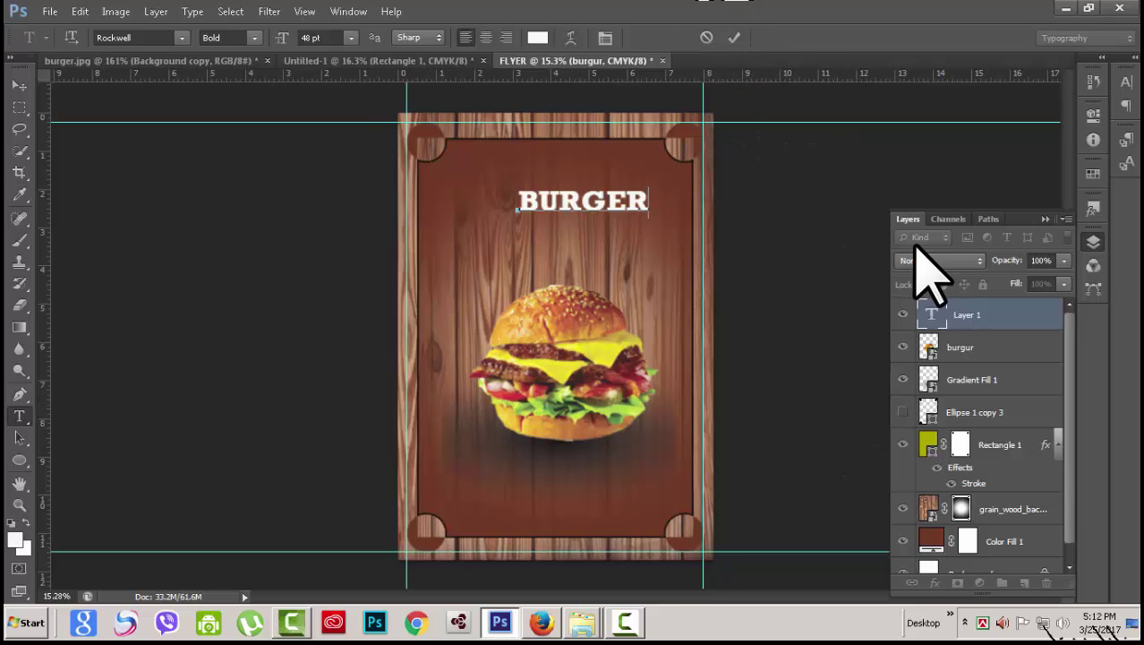
click(735, 39)
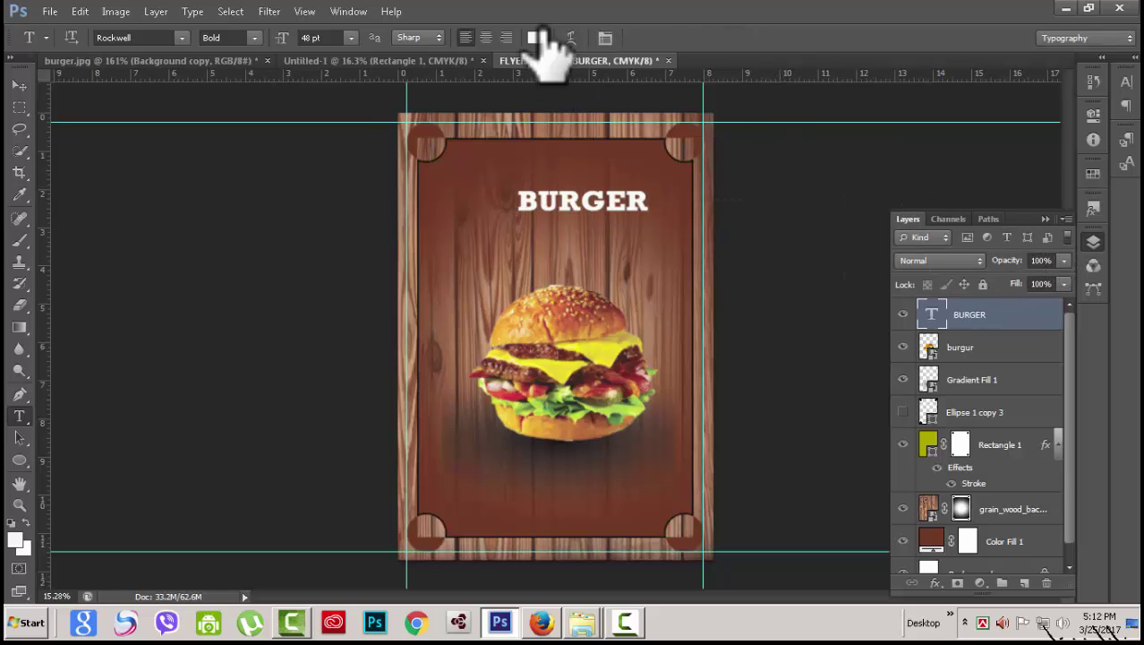
click(20, 85)
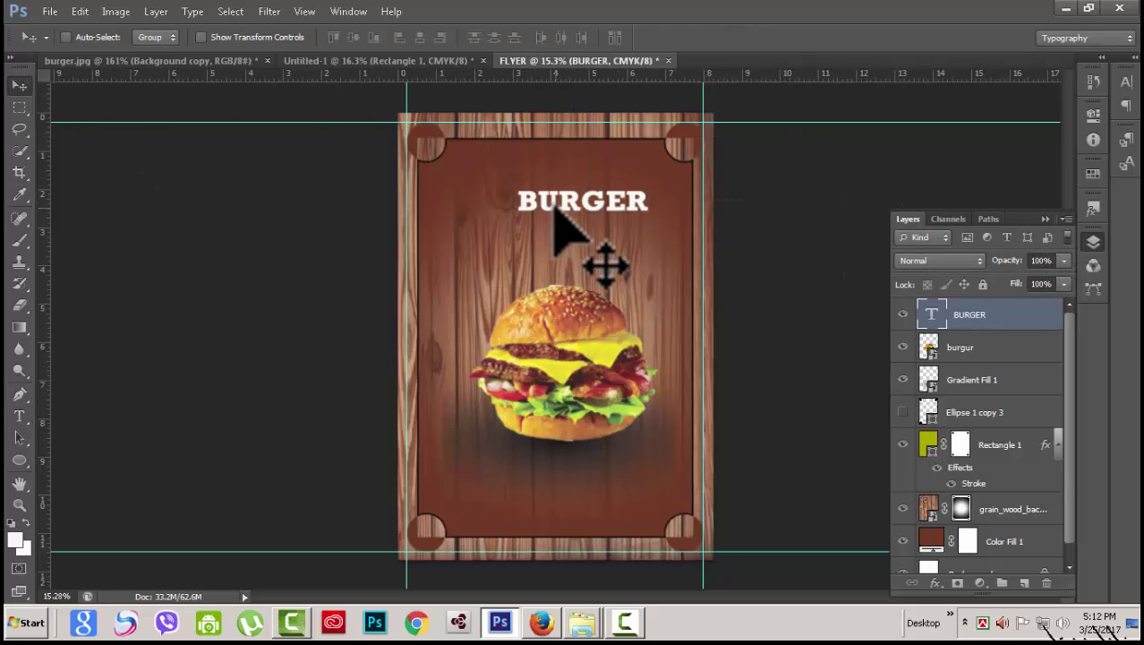
drag(613, 225, 592, 255)
Step: Set the vertical scale of the BURGER text to 126%
double_click(933, 312)
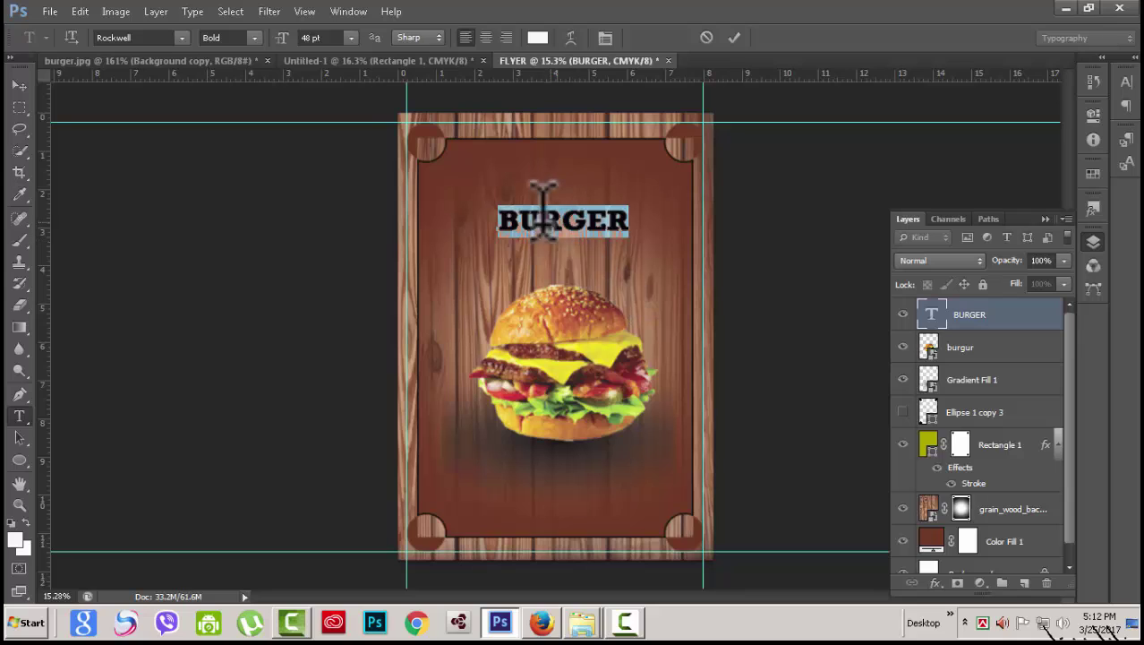
click(606, 38)
click(1065, 159)
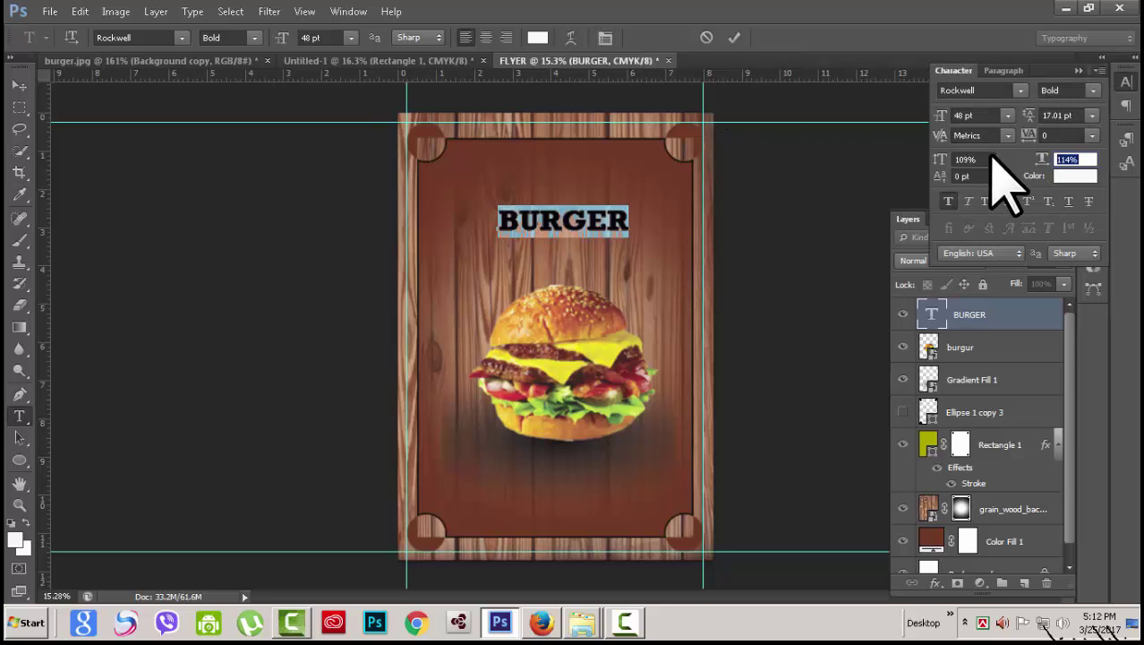
drag(1049, 71, 913, 69)
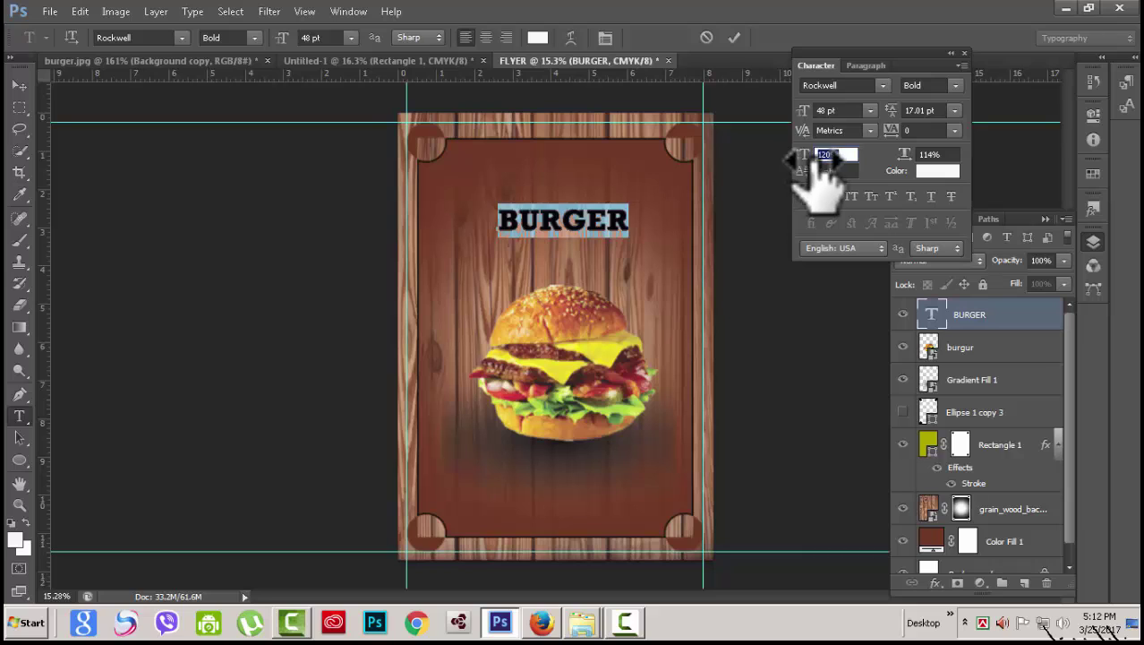
key(Tab)
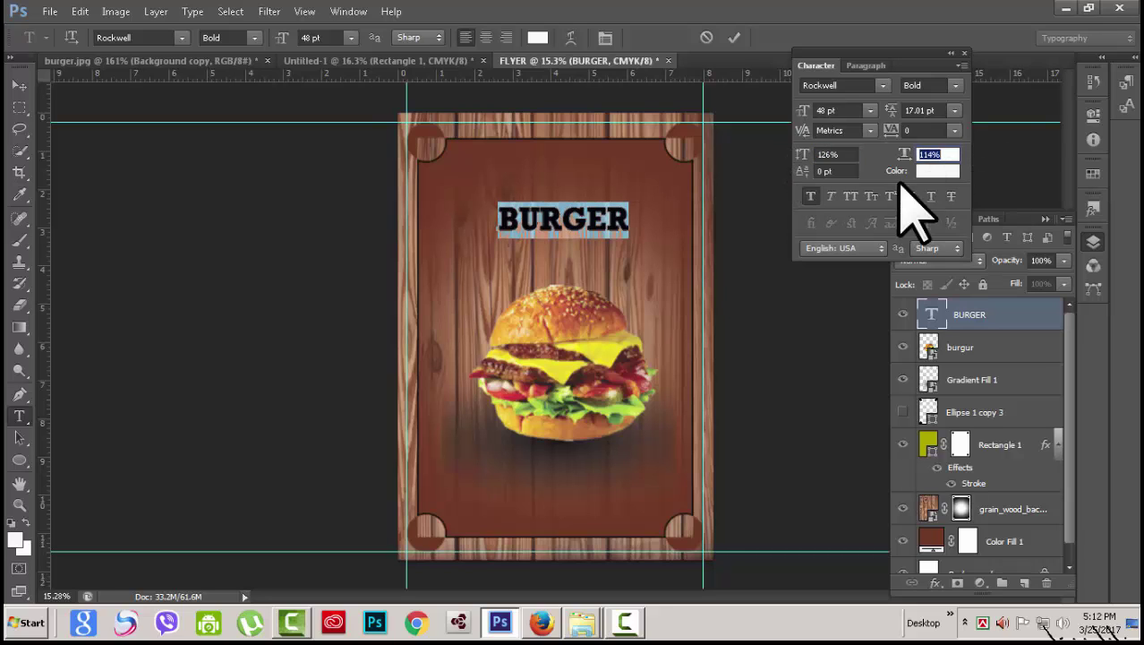
click(963, 53)
click(733, 38)
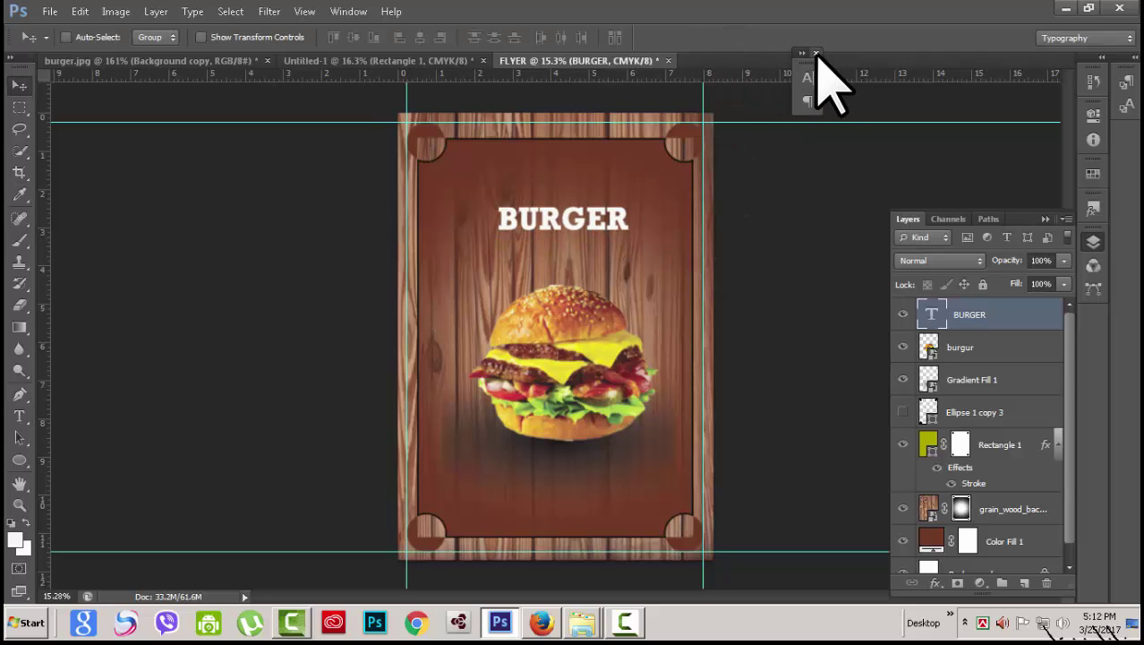
click(816, 53)
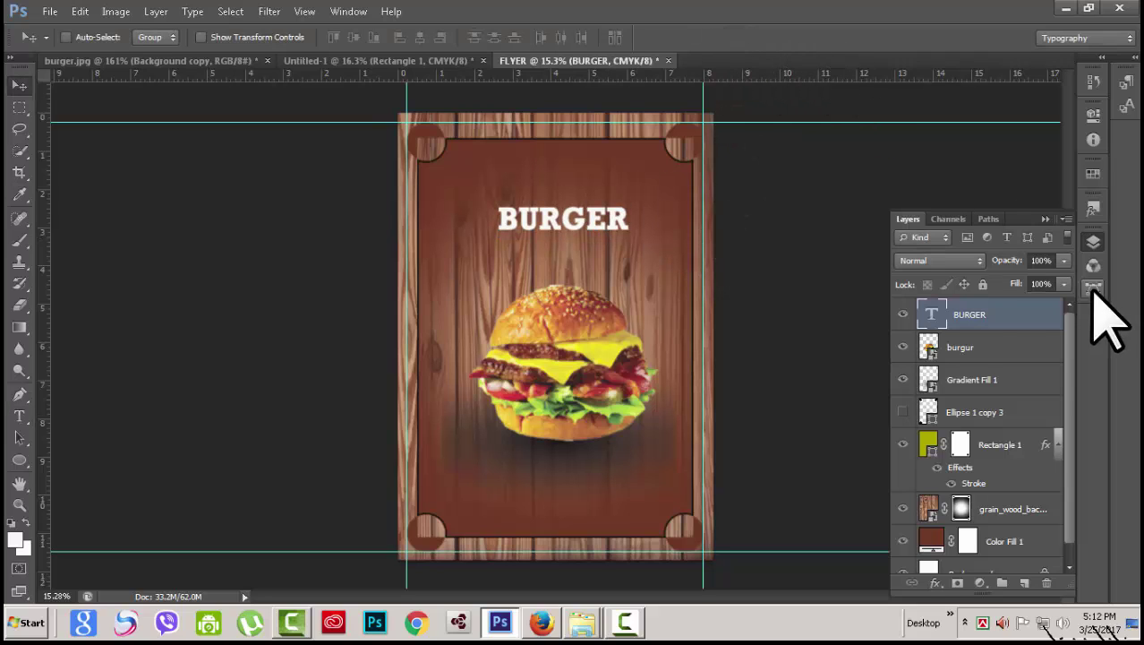
Step: Enable a drop shadow on the BURGER text and add a black outside stroke of 24 px
double_click(1016, 314)
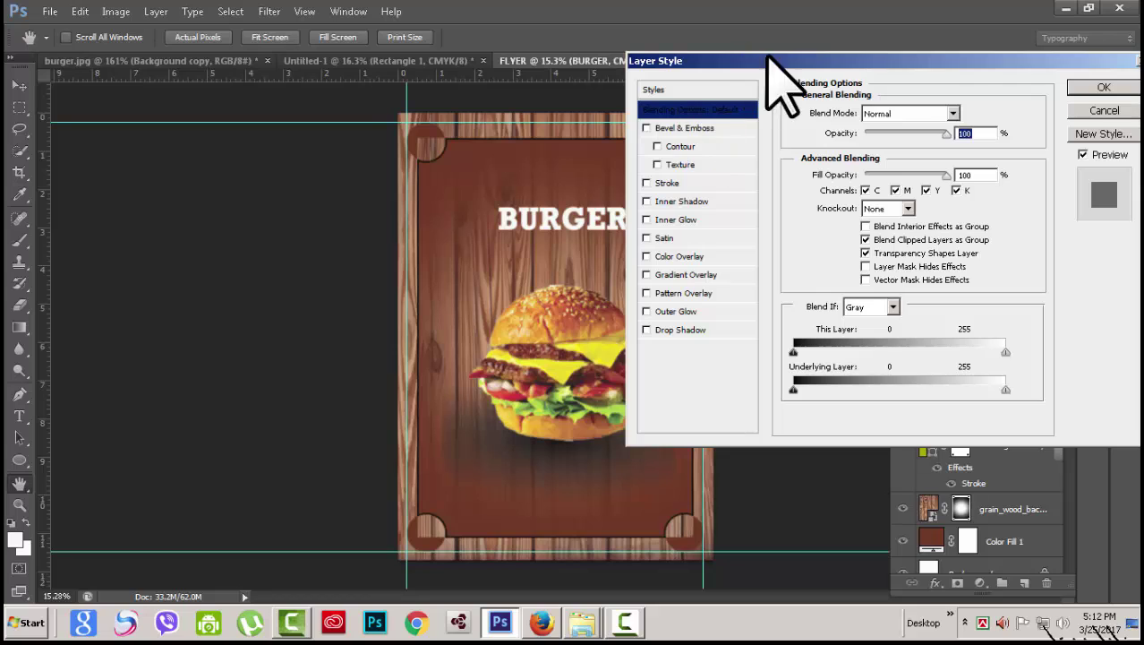
drag(767, 63, 863, 58)
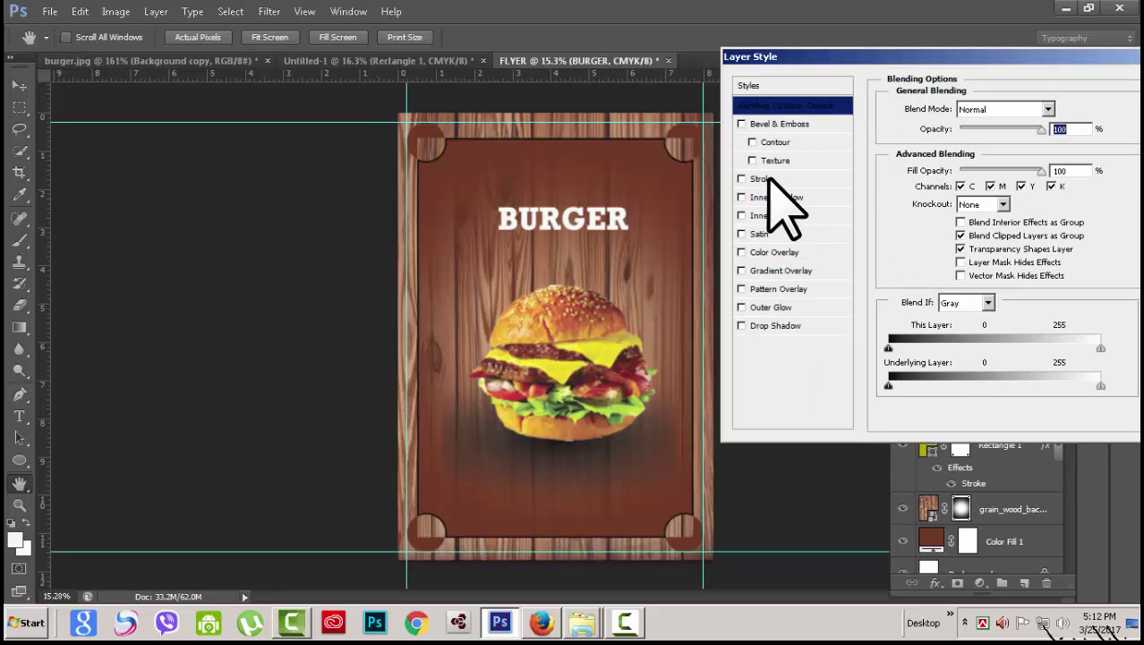
click(742, 326)
click(840, 324)
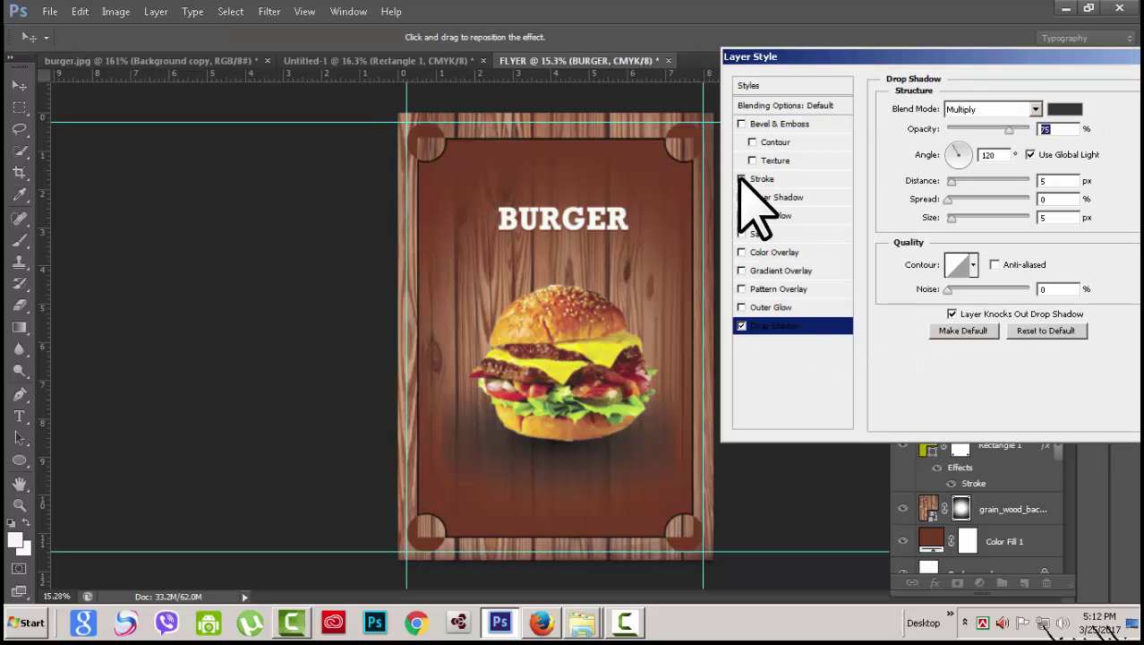
click(785, 179)
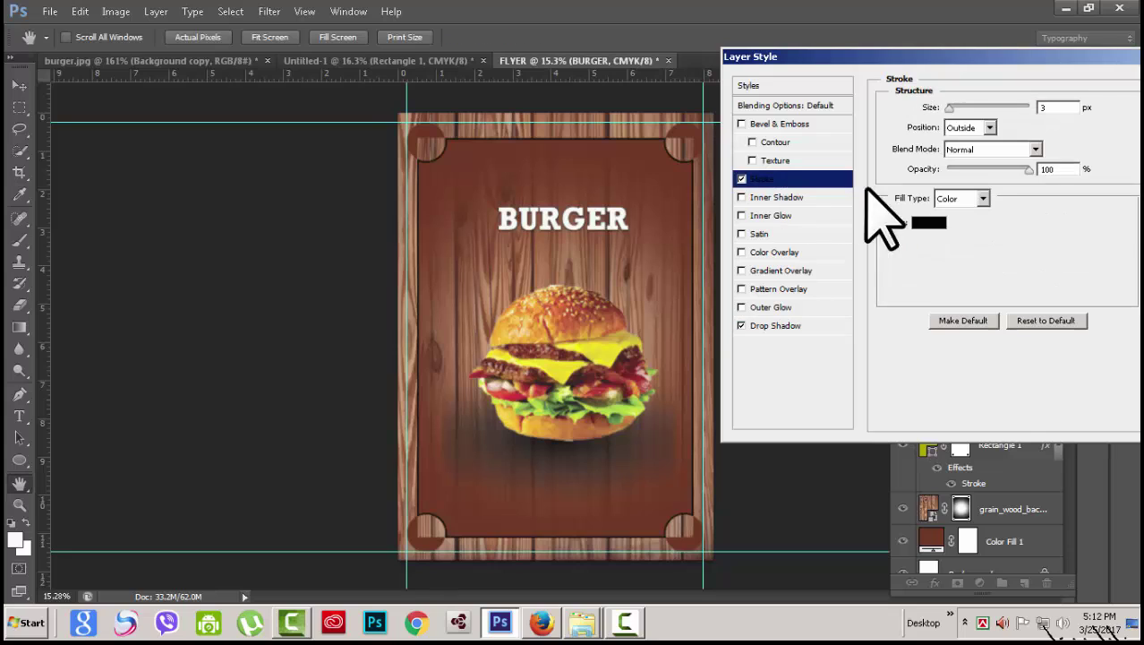
click(988, 128)
click(964, 147)
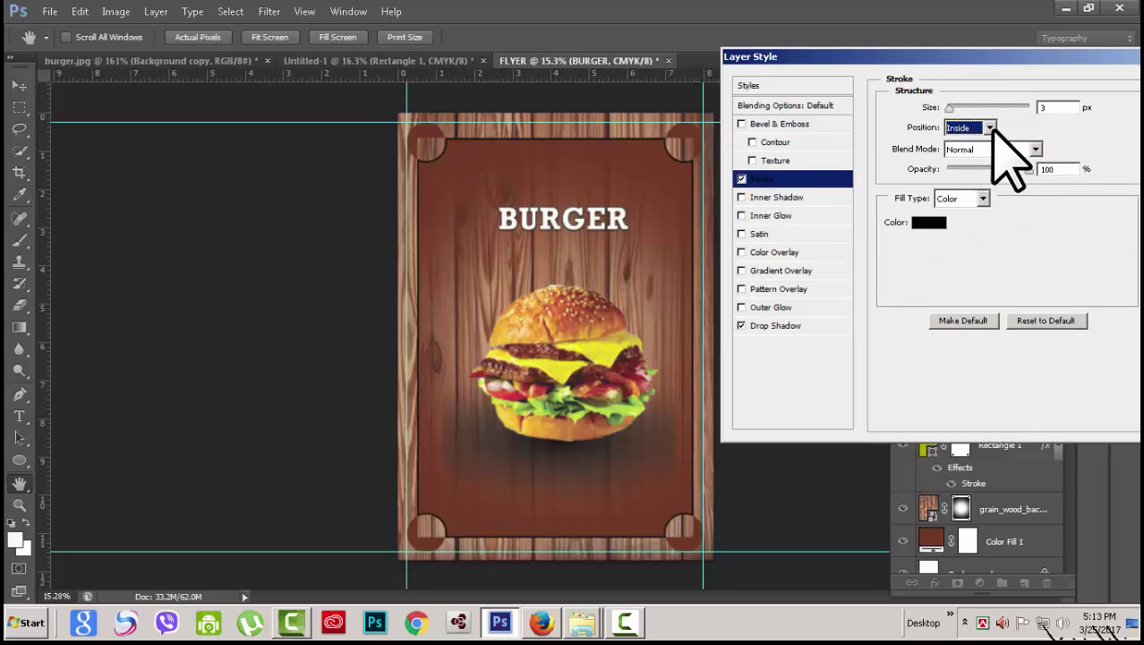
click(989, 128)
click(963, 138)
drag(948, 108, 957, 109)
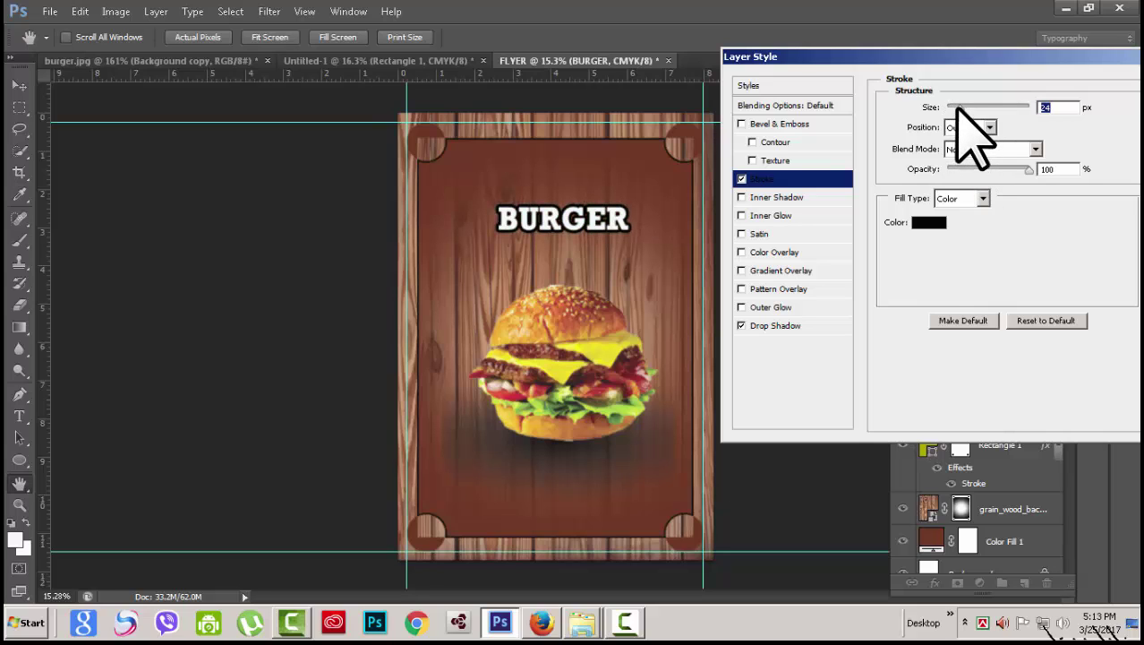
Step: Set the BURGER text's drop shadow to 37 px distance and 32% spread, enlarge its size, and apply the layer style
click(830, 327)
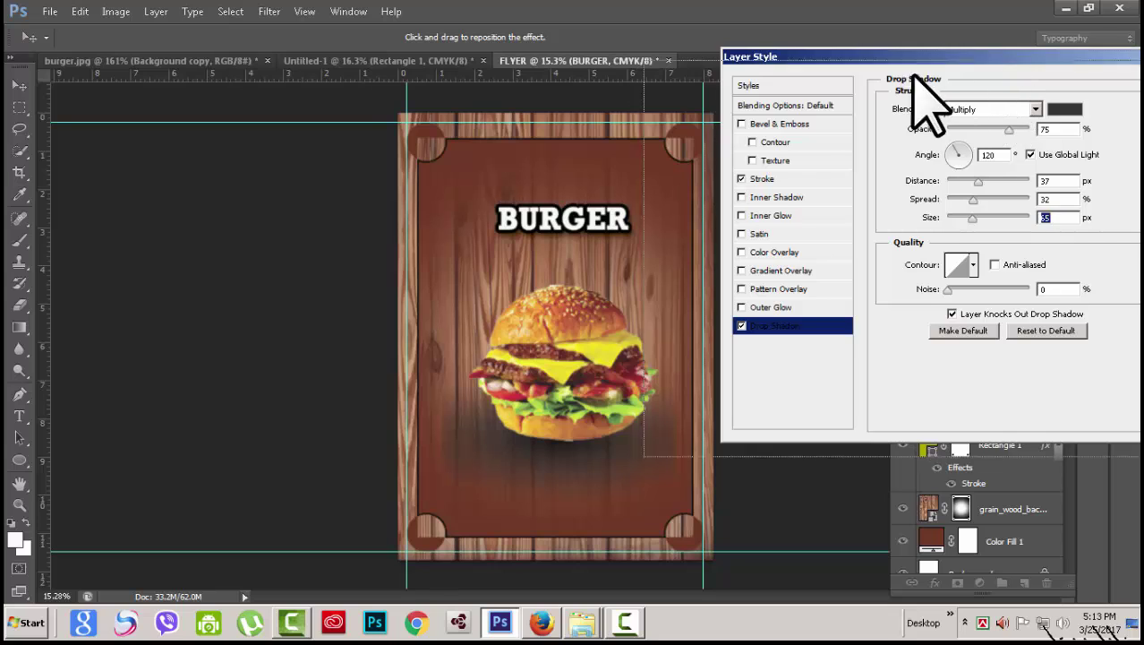
drag(907, 57, 800, 74)
click(1091, 99)
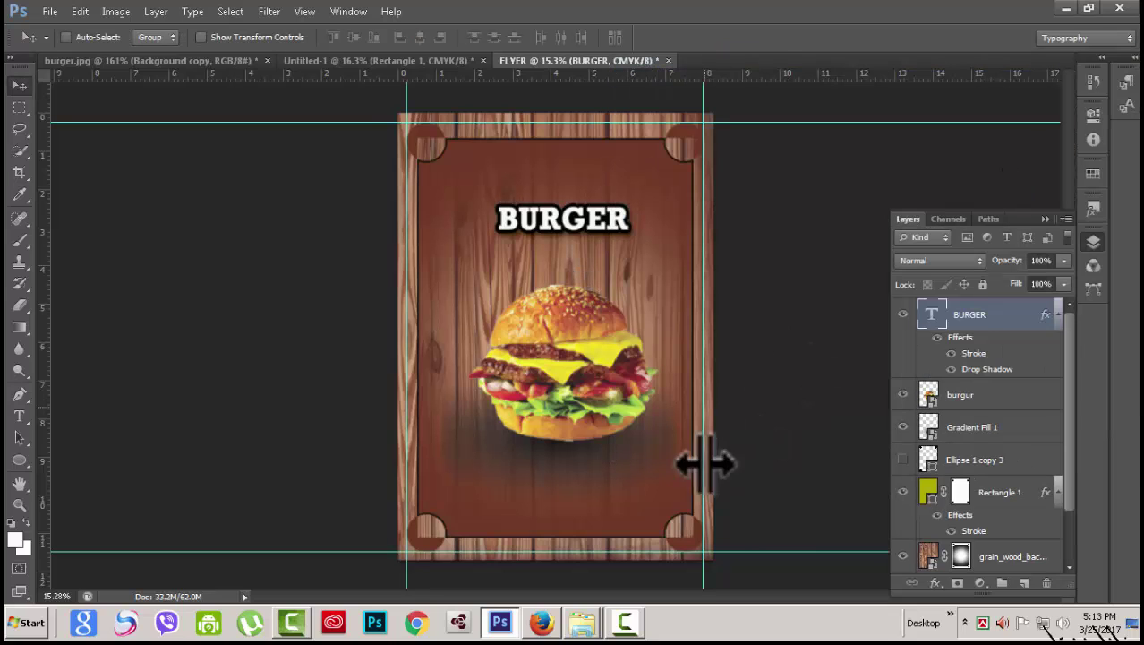
Step: Rotate the BURGER text to about -12.5° and shift it slightly right above the burger
key(ctrl+t)
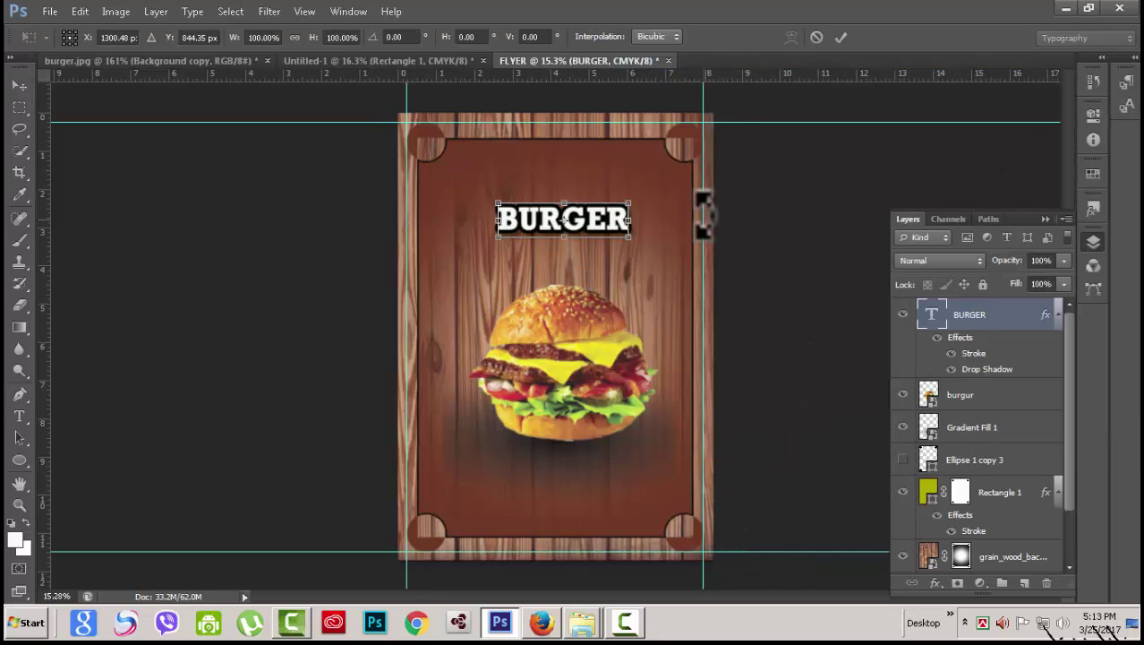
drag(654, 190, 660, 170)
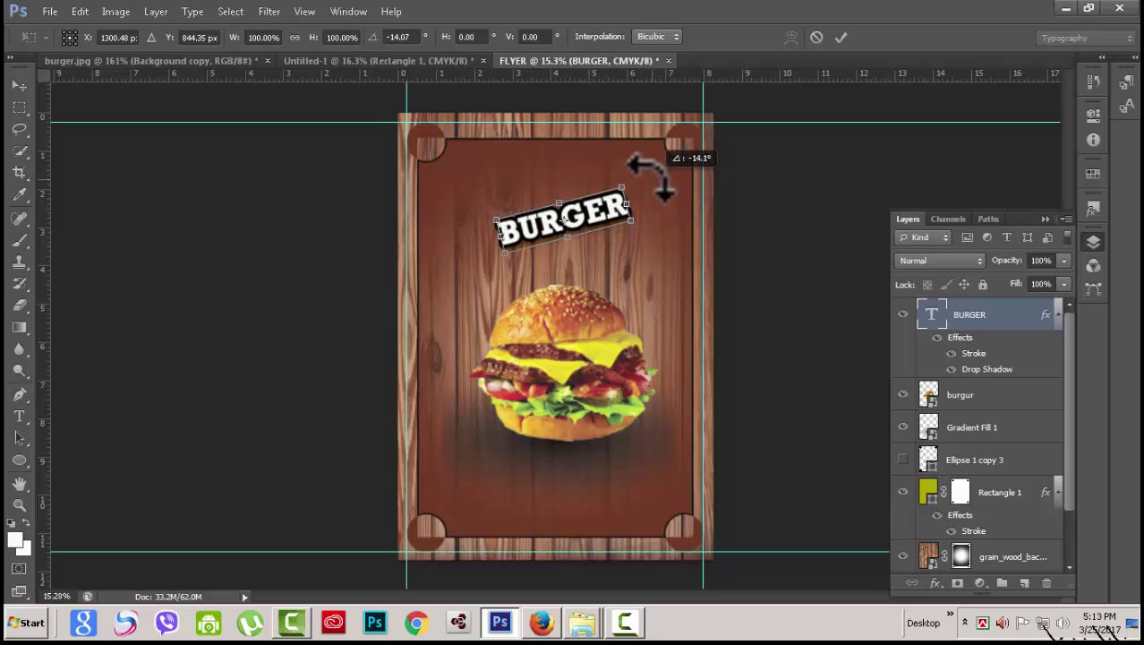
drag(619, 215, 654, 189)
mouse_move(619, 219)
mouse_down()
mouse_move(610, 215)
mouse_move(618, 229)
mouse_up()
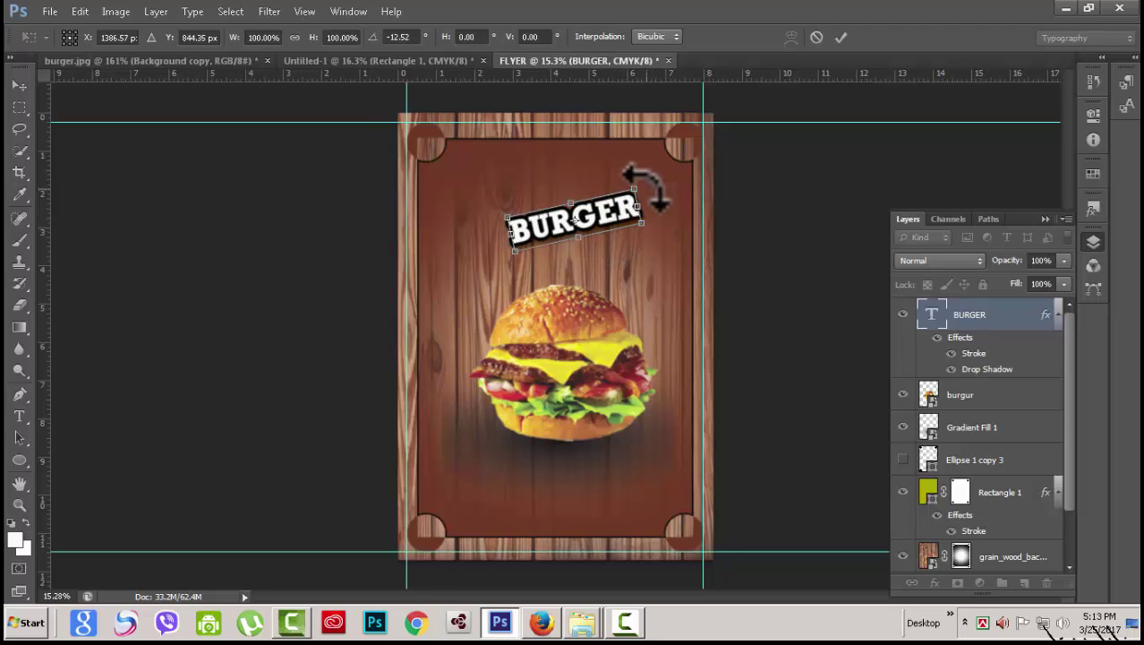
click(840, 36)
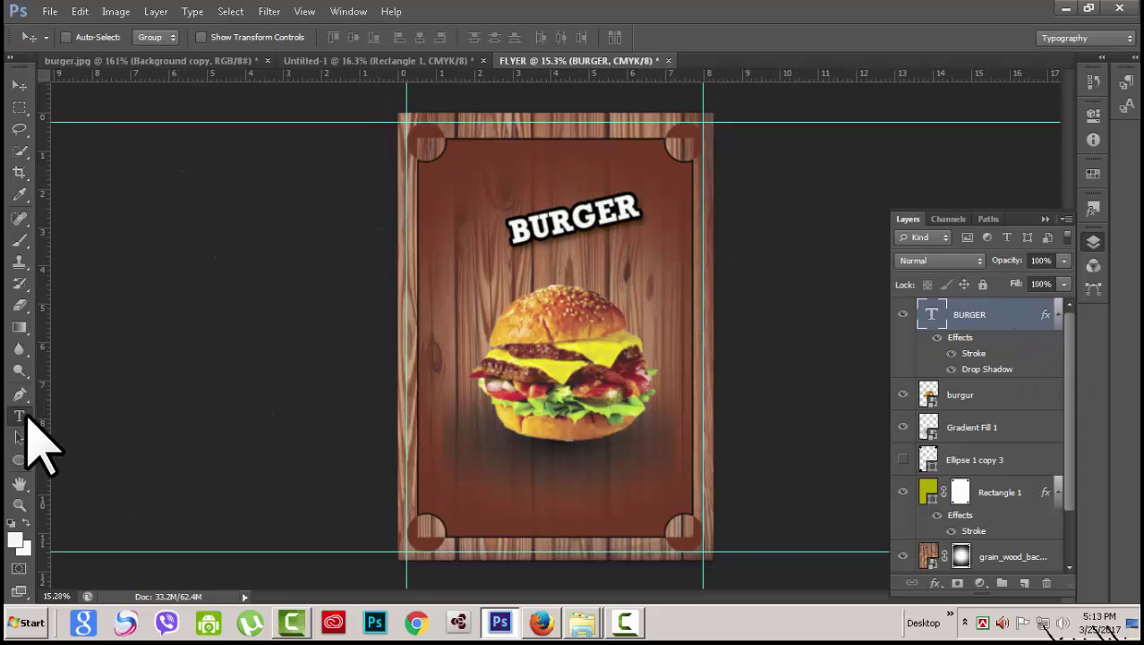
Step: Add white "Sepcial" text in Pristina 48 pt above the BURGER title
click(21, 416)
click(181, 40)
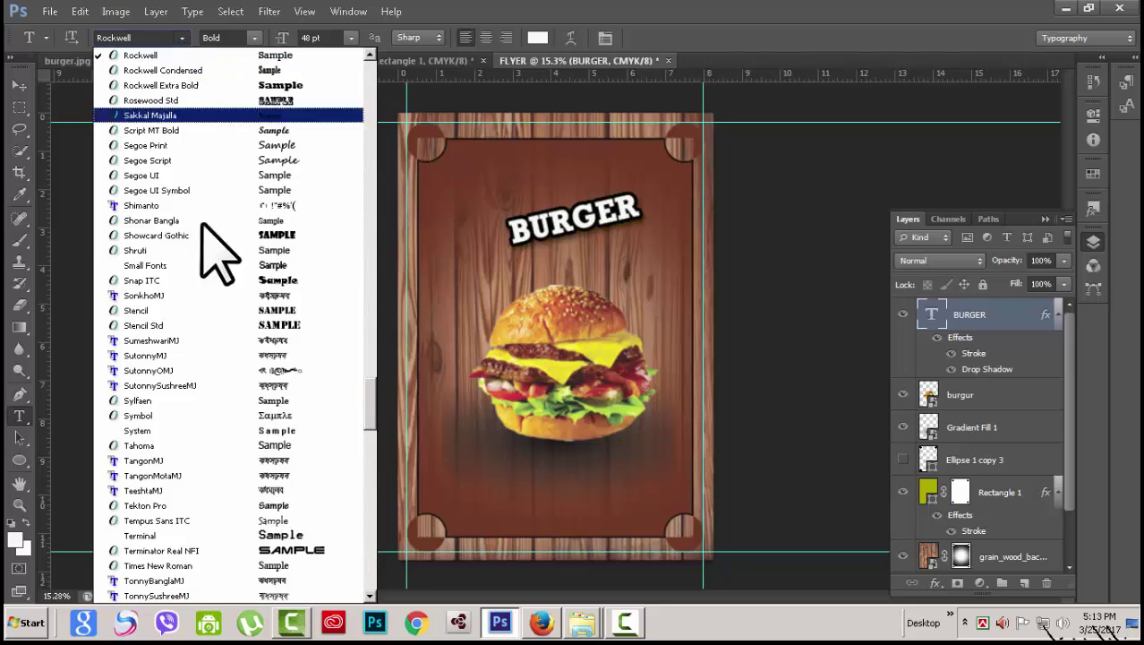
scroll(224, 268, up, 3)
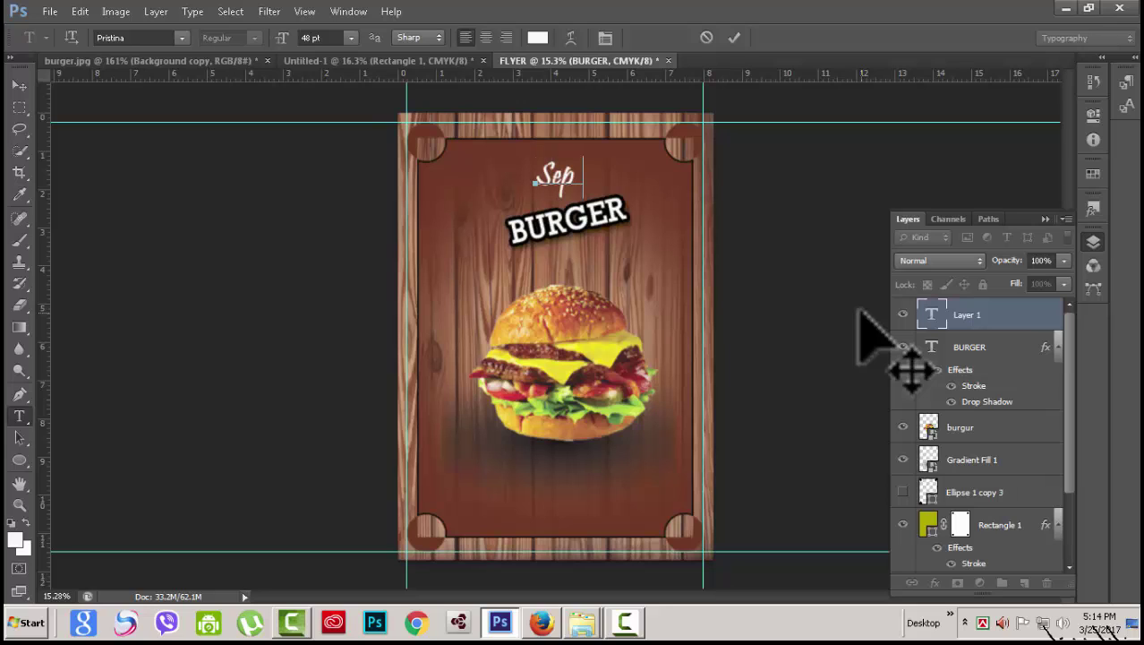
text(l)
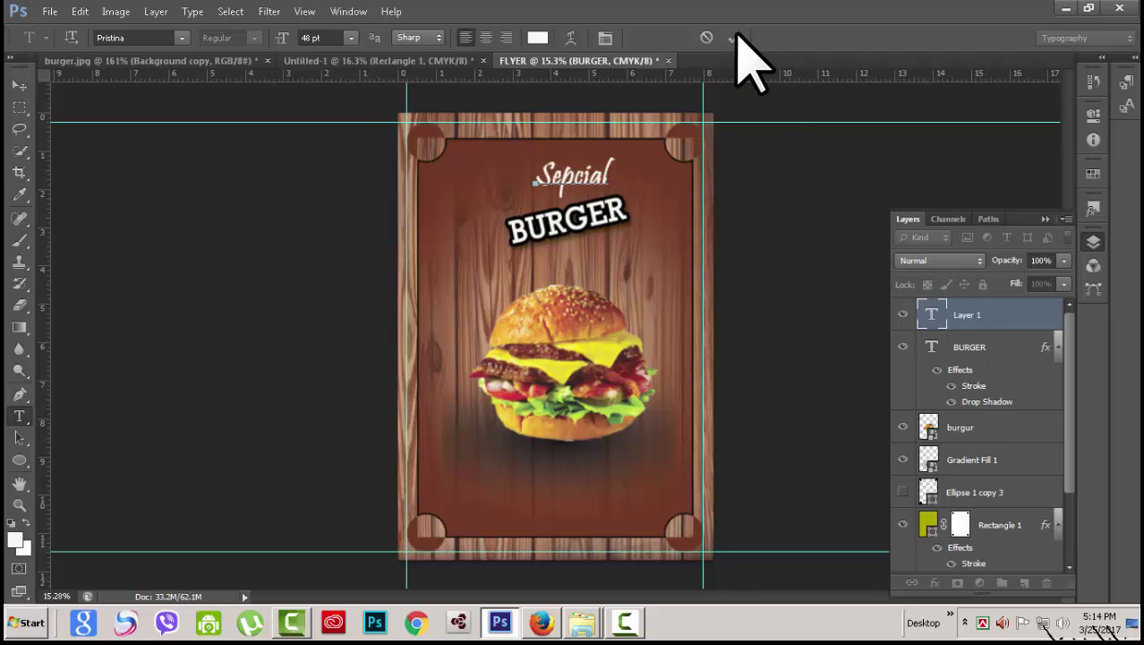
click(735, 37)
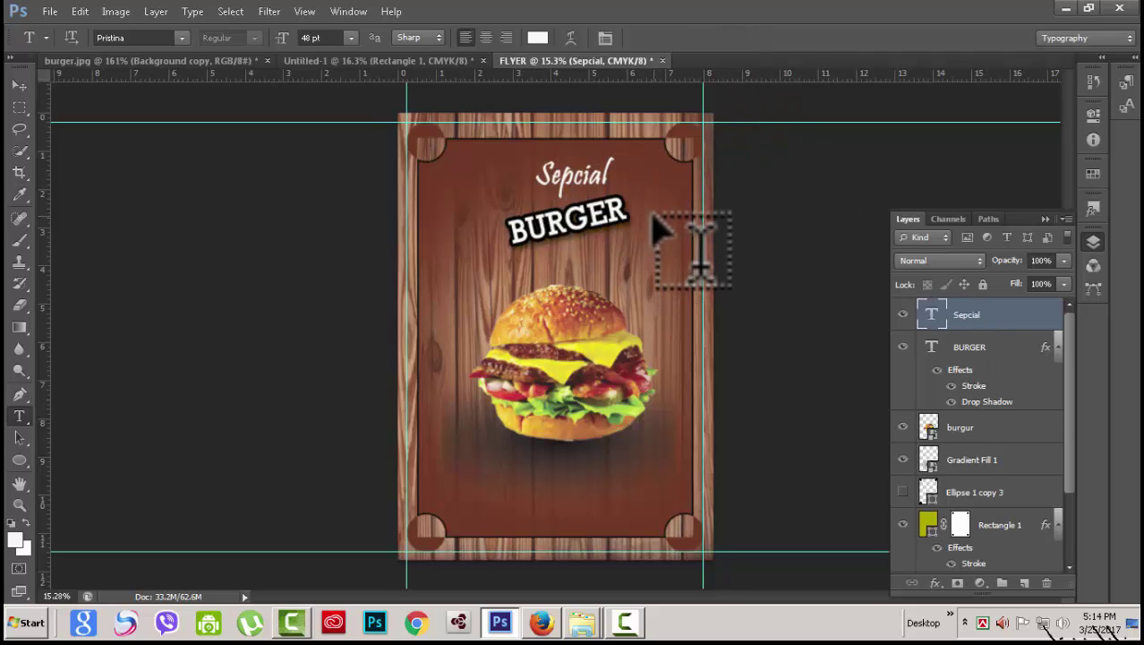
Step: Rotate the "Sepcial" text to about -10.2° and place it along the upper edge of the BURGER title
key(ctrl+t)
drag(624, 143, 605, 118)
drag(609, 175, 643, 158)
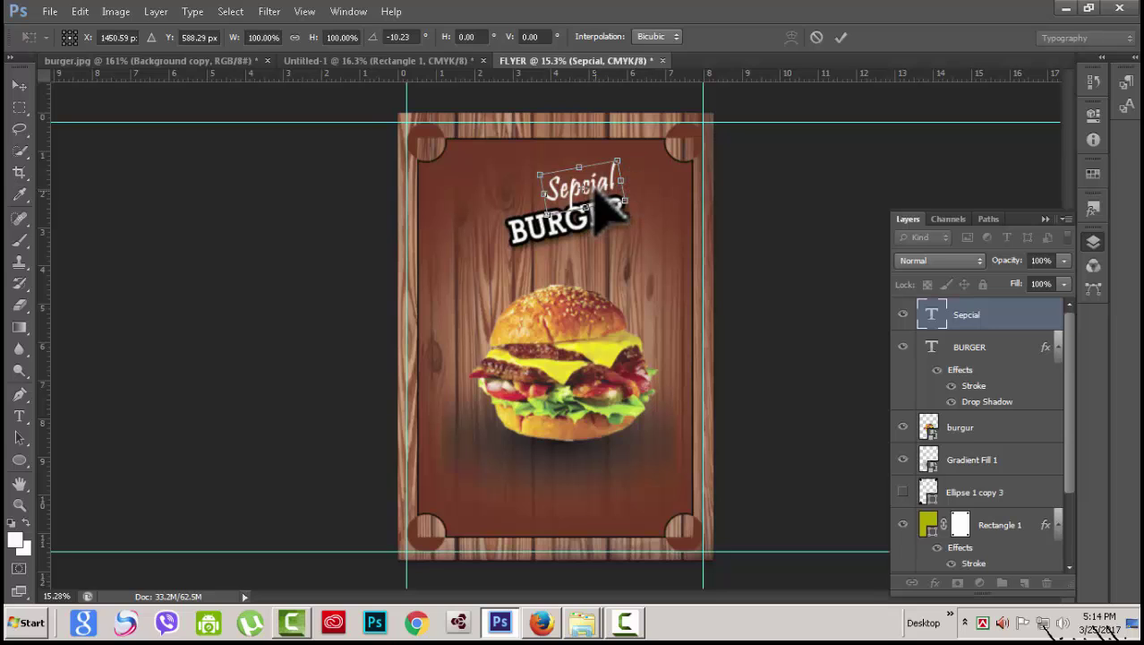
click(840, 37)
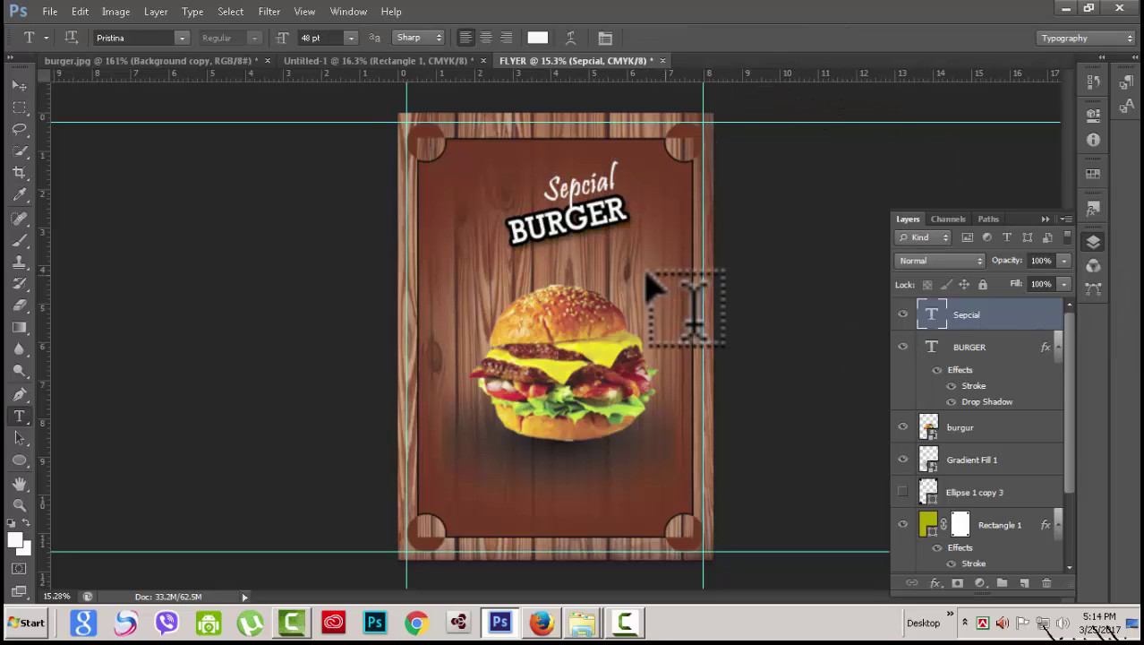
Step: Add a drop shadow to the "Sepcial" text with 40 px distance, 15% spread and 32 px size
double_click(1023, 303)
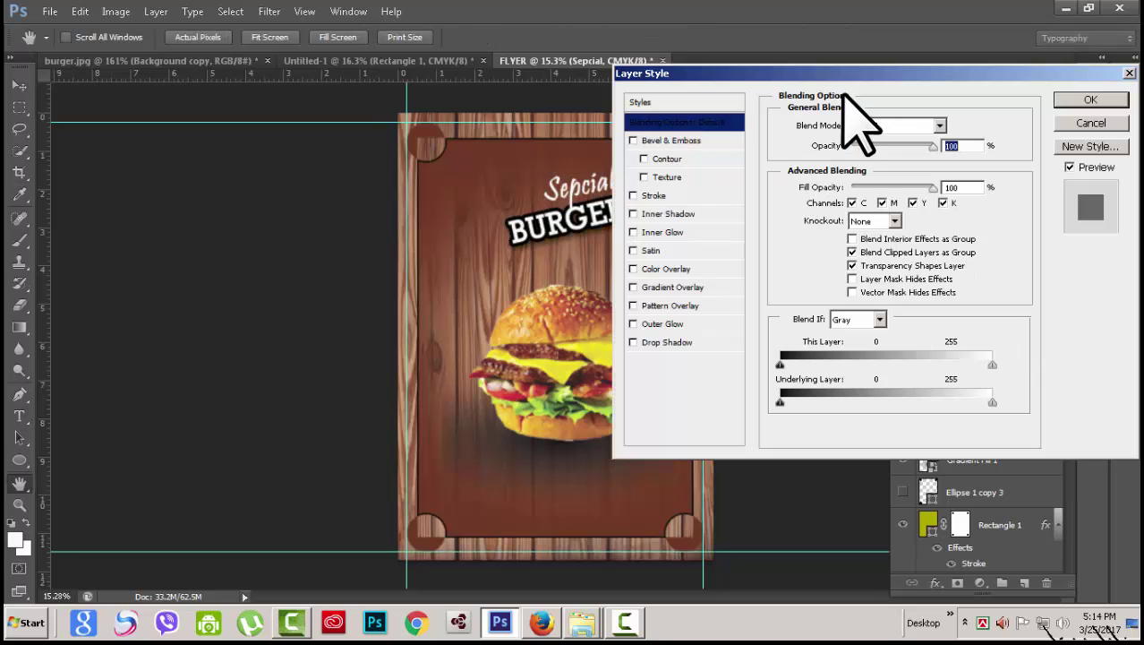
drag(960, 69, 1030, 59)
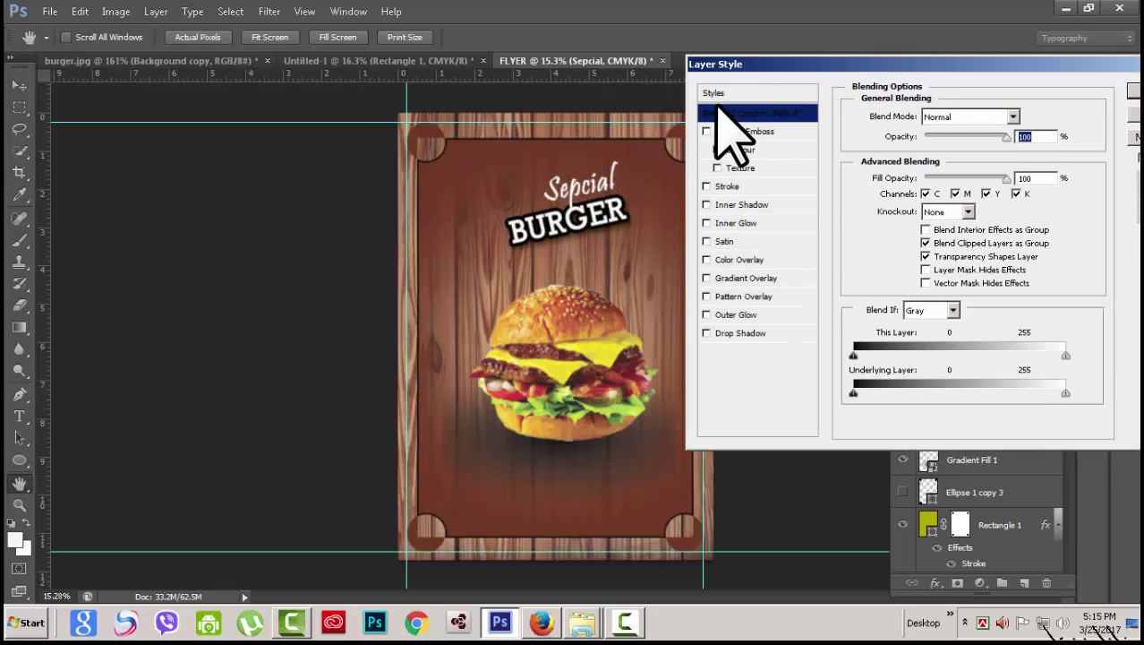
click(779, 333)
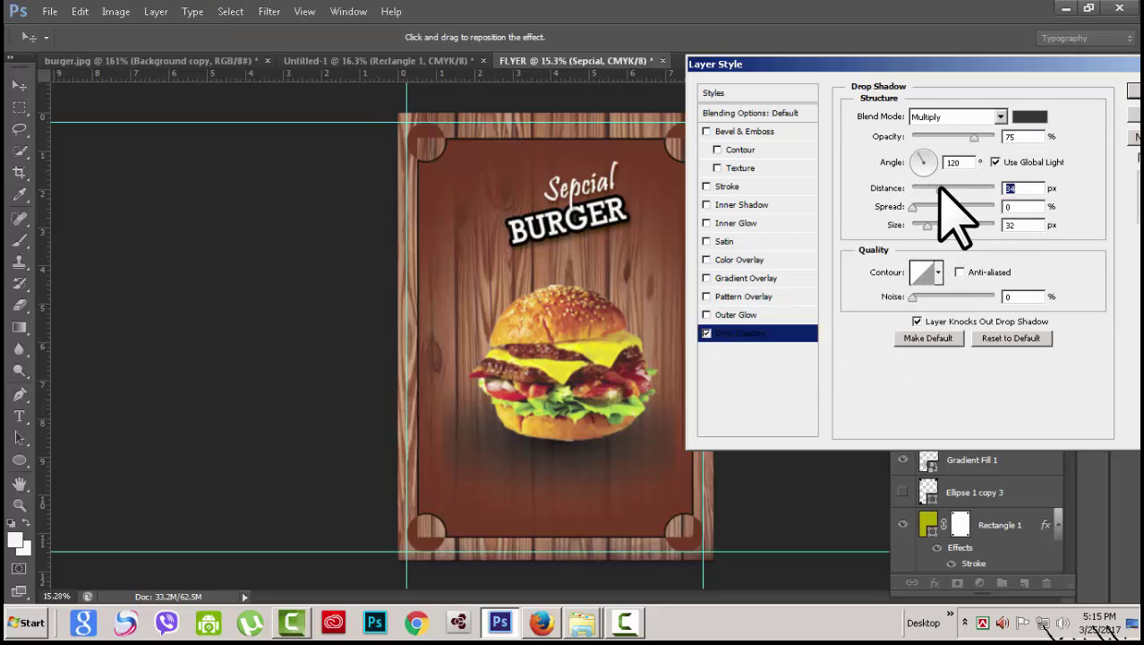
drag(940, 188, 928, 206)
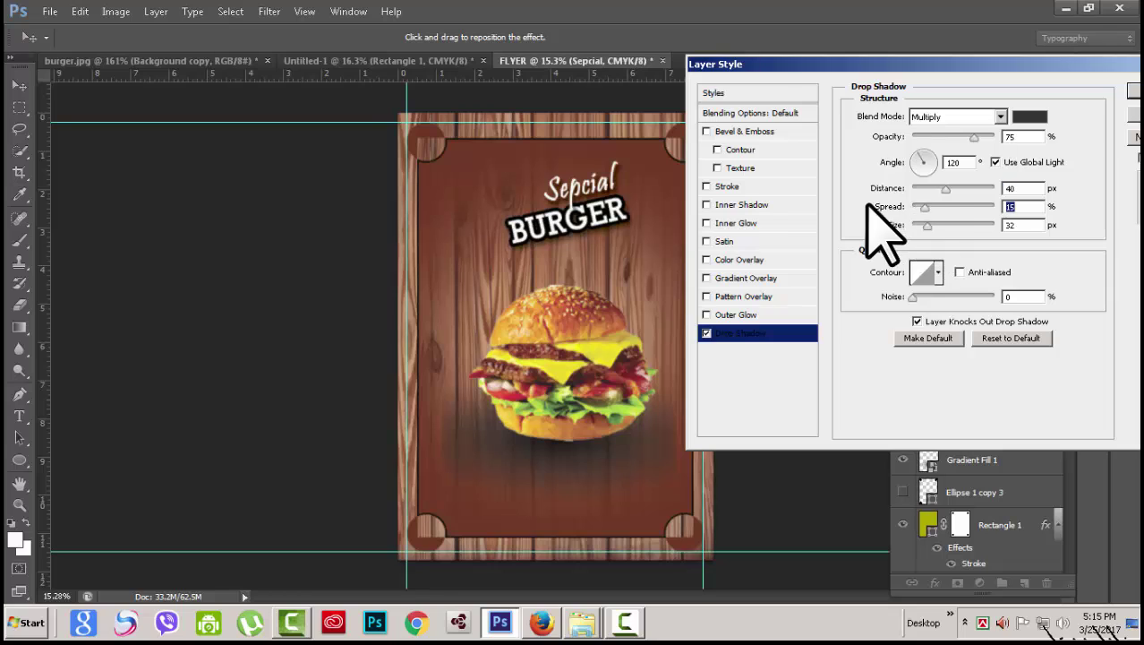
Step: Add a red (#fd1003) outside stroke of 18 px to the "Sepcial" text and apply the layer style
click(706, 186)
click(776, 190)
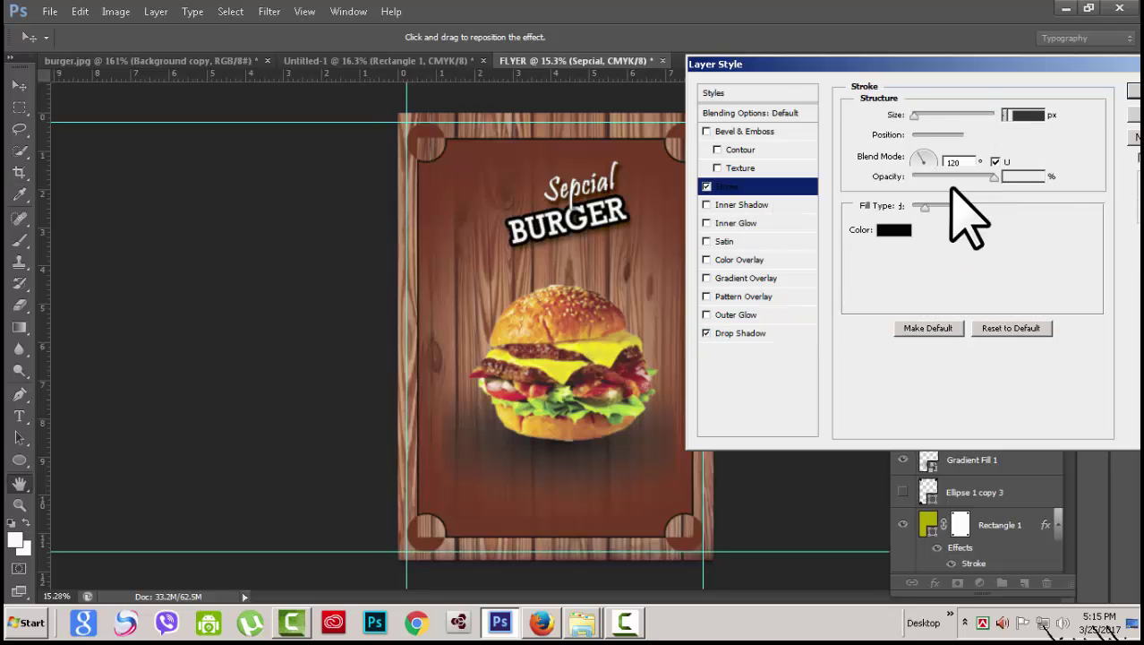
click(900, 238)
click(847, 297)
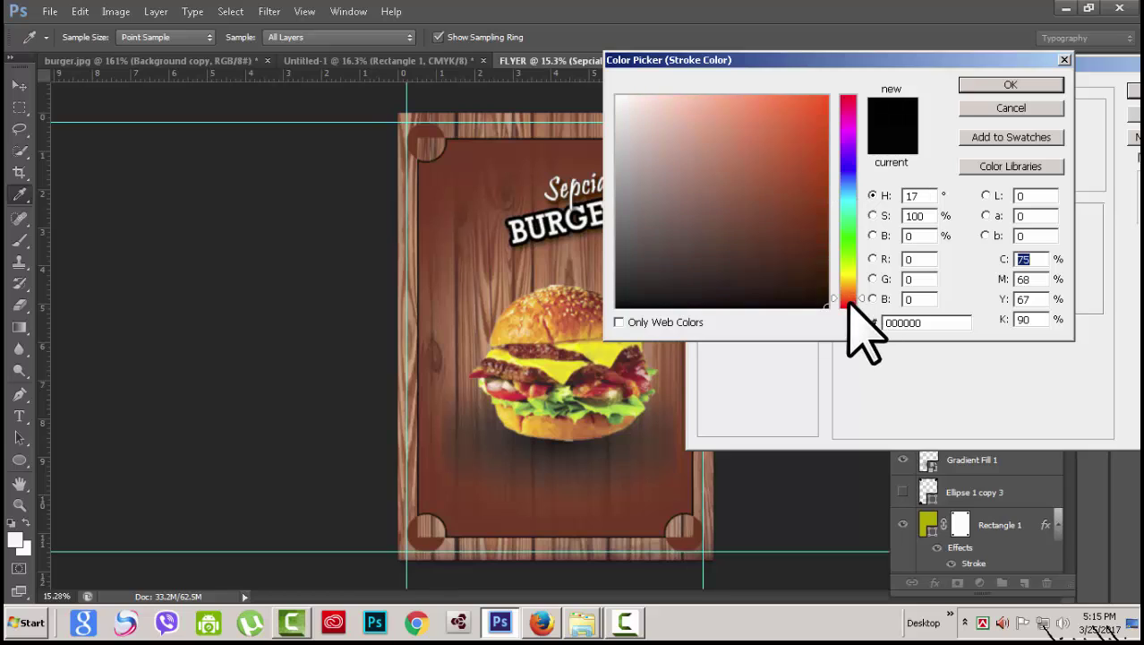
drag(634, 380, 813, 116)
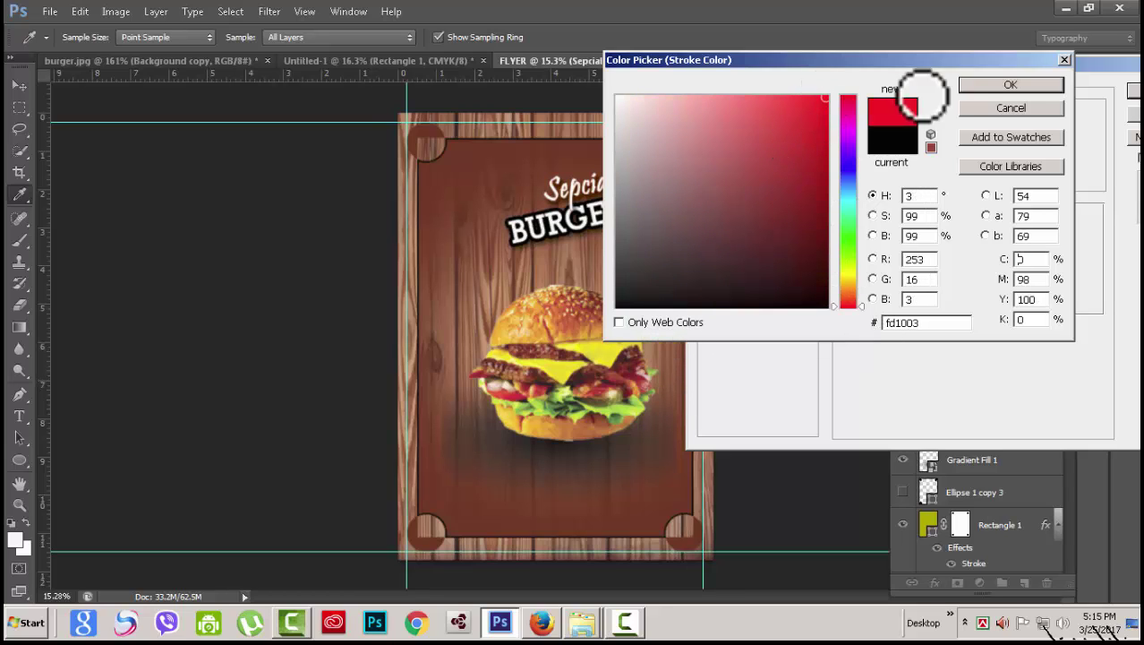
click(994, 86)
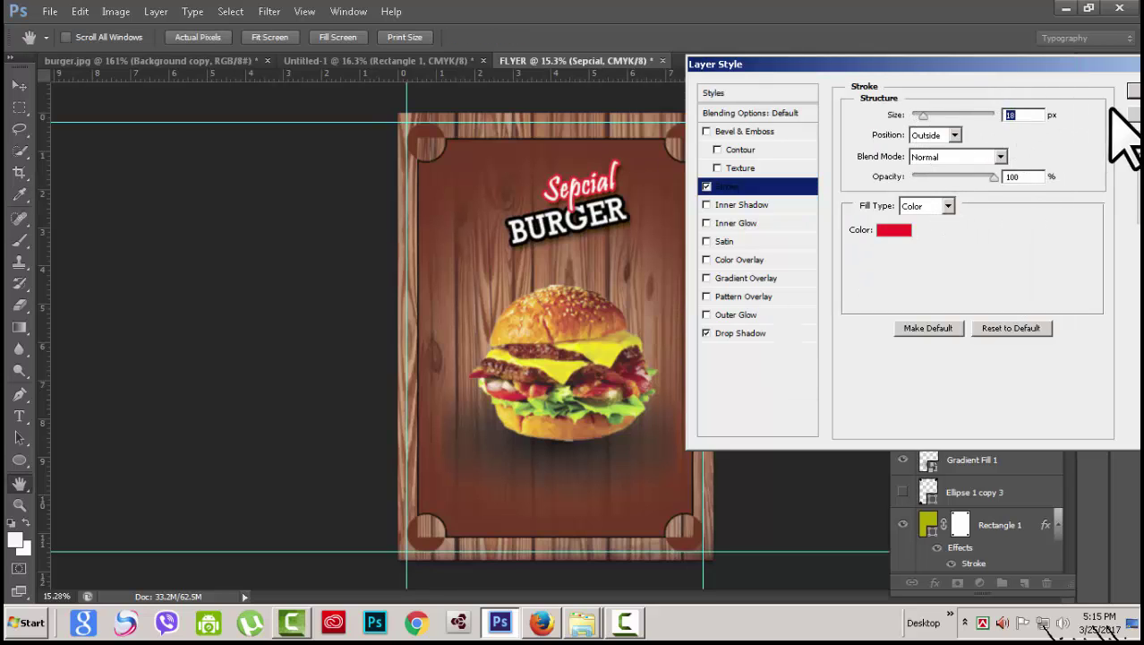
click(1133, 93)
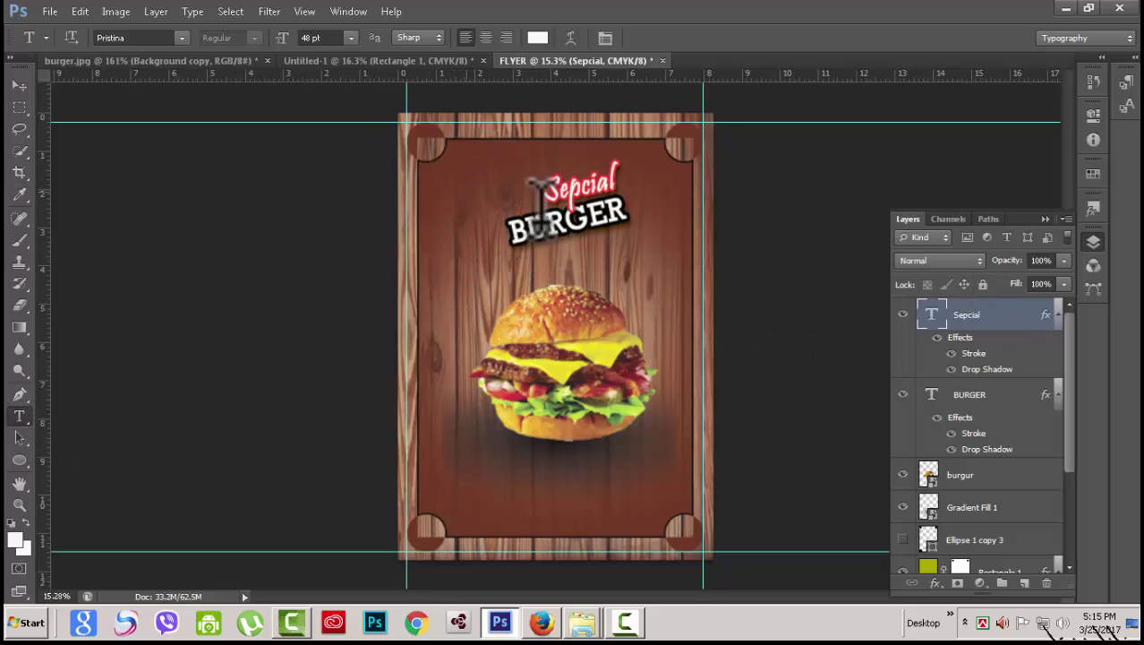
Step: Add green (#39fb09) "50Tk/- Only" text in Rockwell Condensed 48 pt, rotated about -23.9°, in the frame's upper-left corner
click(459, 173)
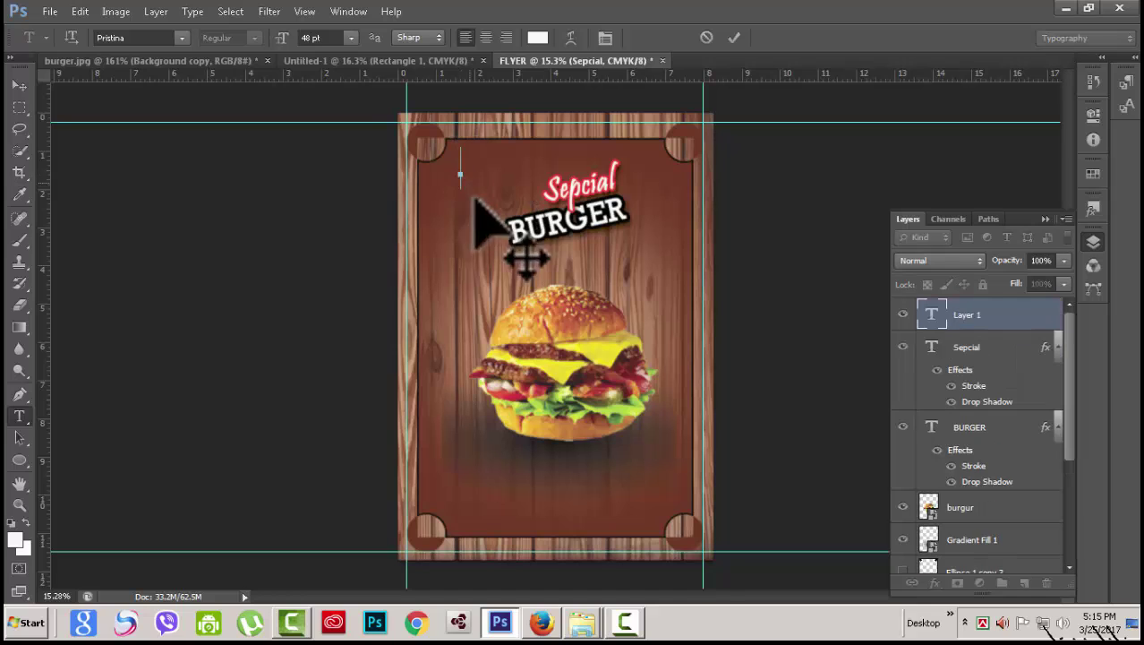
click(182, 38)
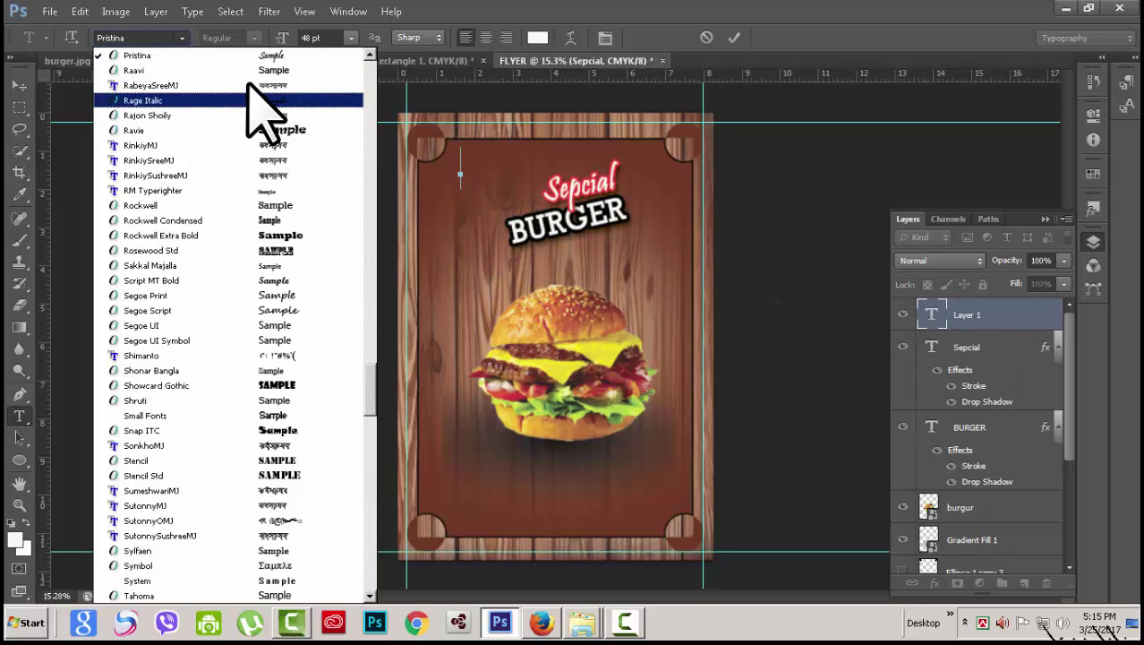
click(252, 222)
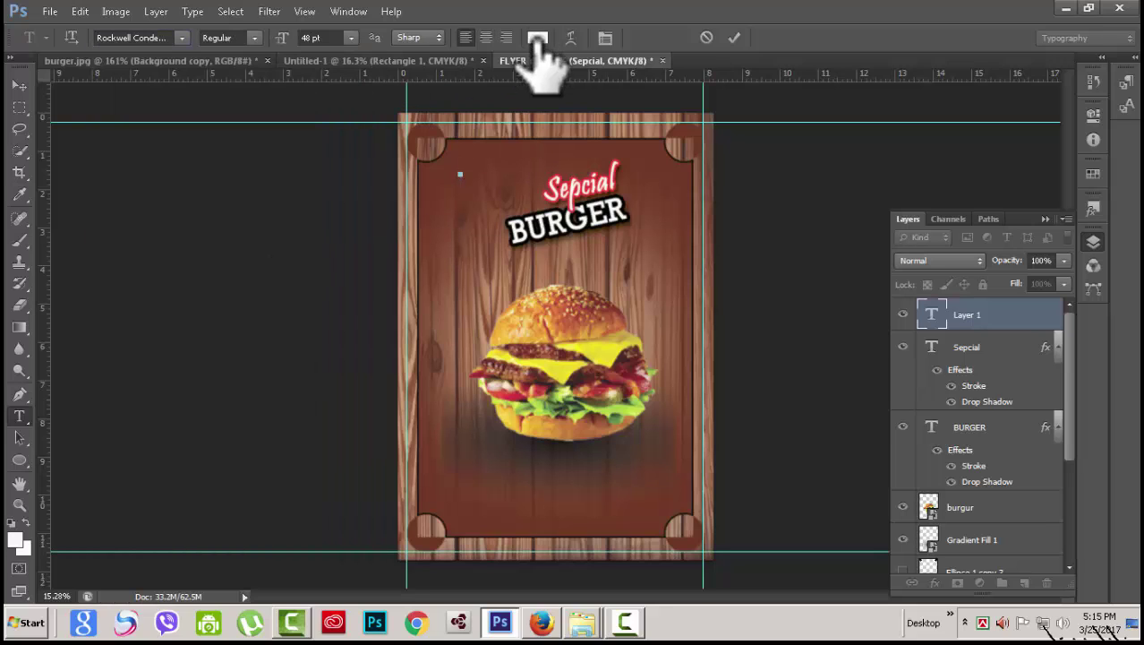
click(538, 38)
click(822, 93)
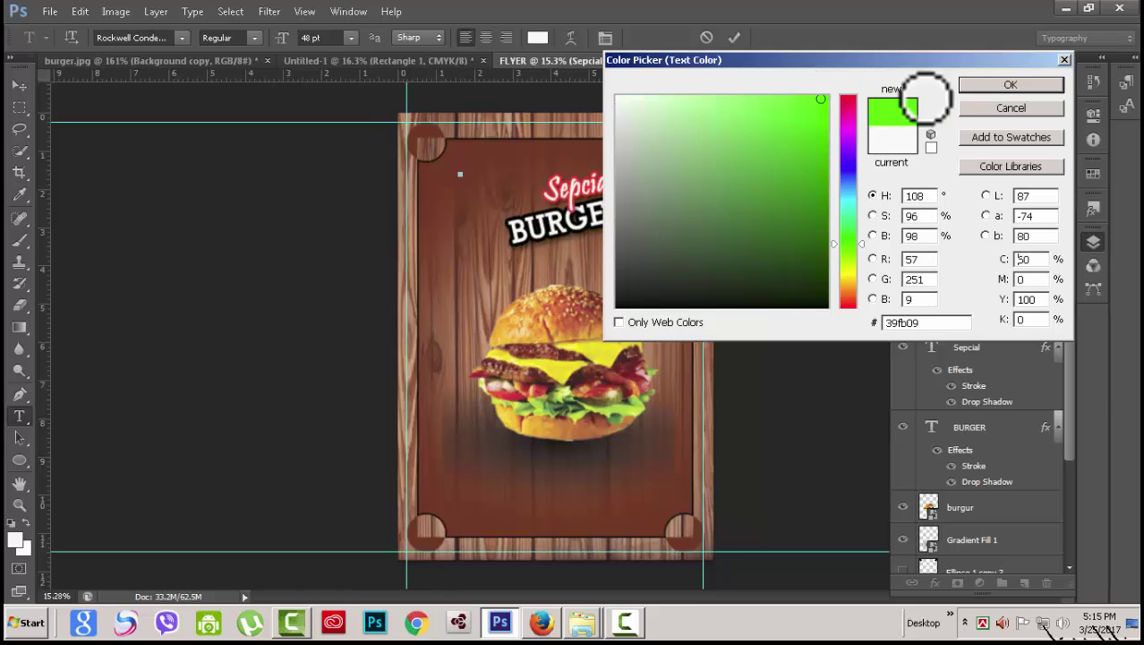
click(985, 85)
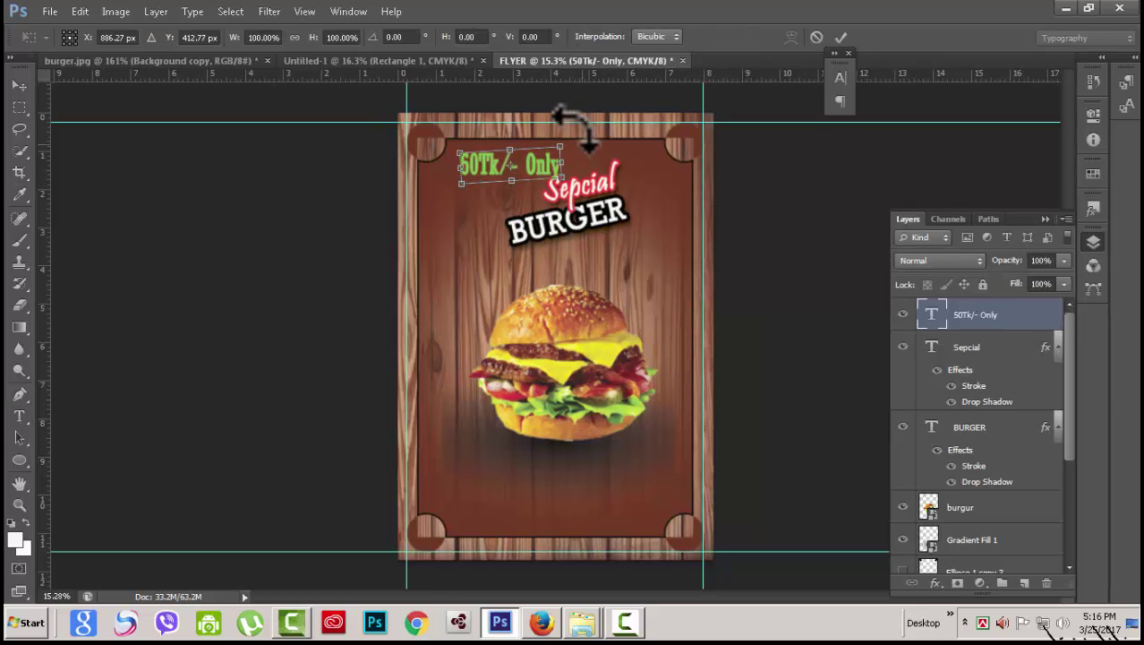
drag(575, 123, 506, 173)
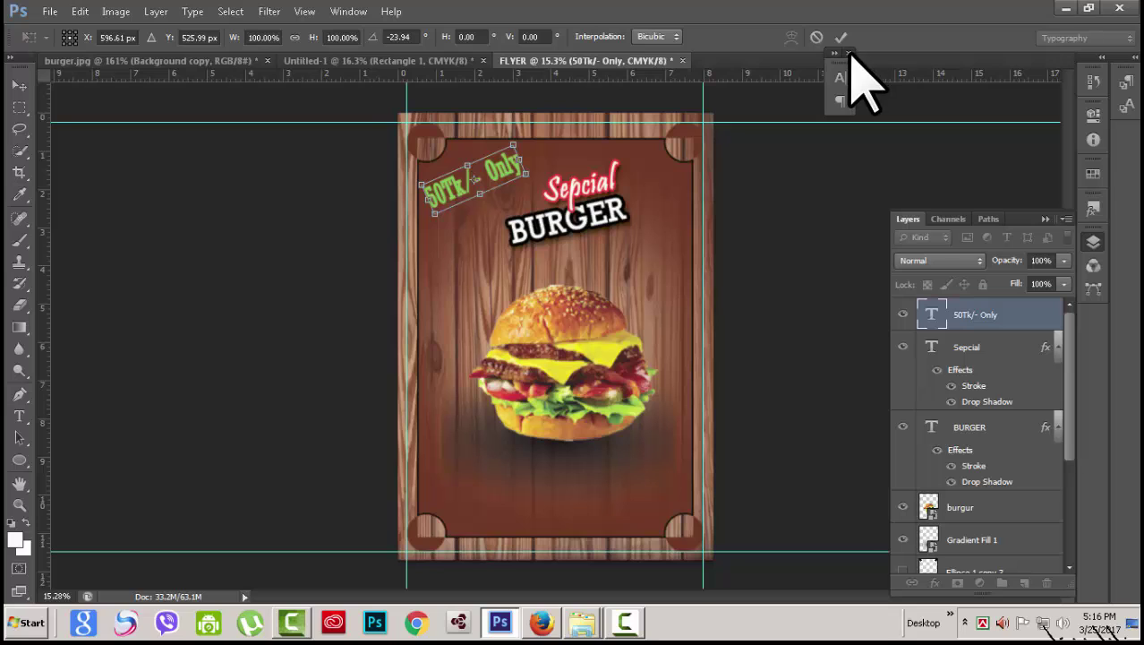
click(841, 37)
key(t)
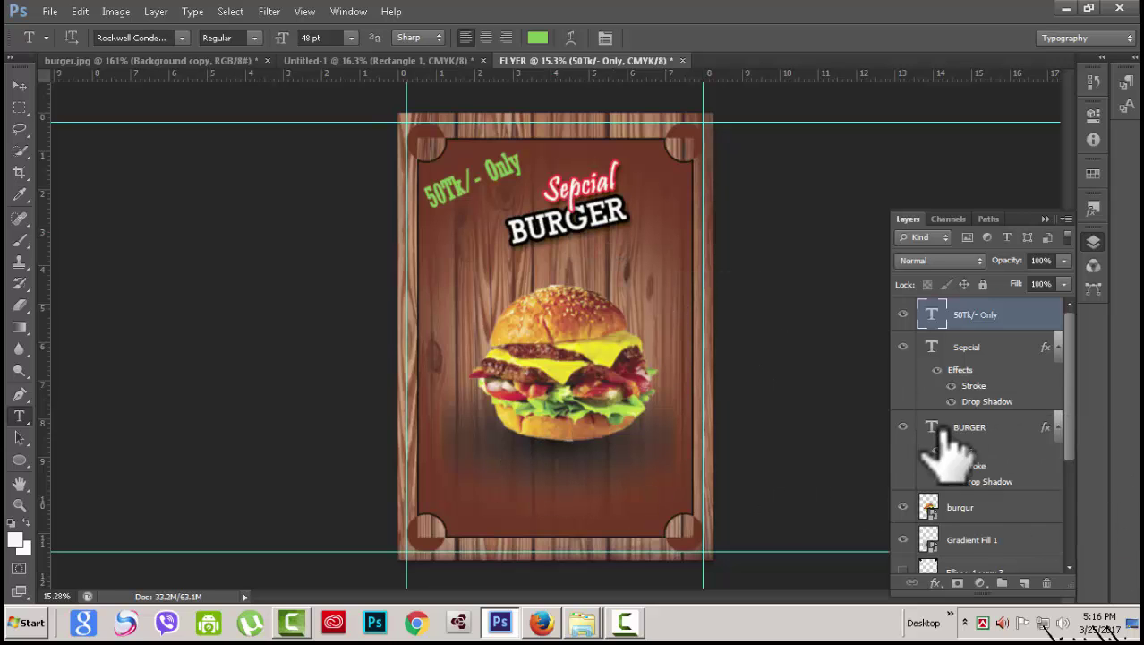
scroll(575, 295, up, 4)
scroll(589, 321, down, 4)
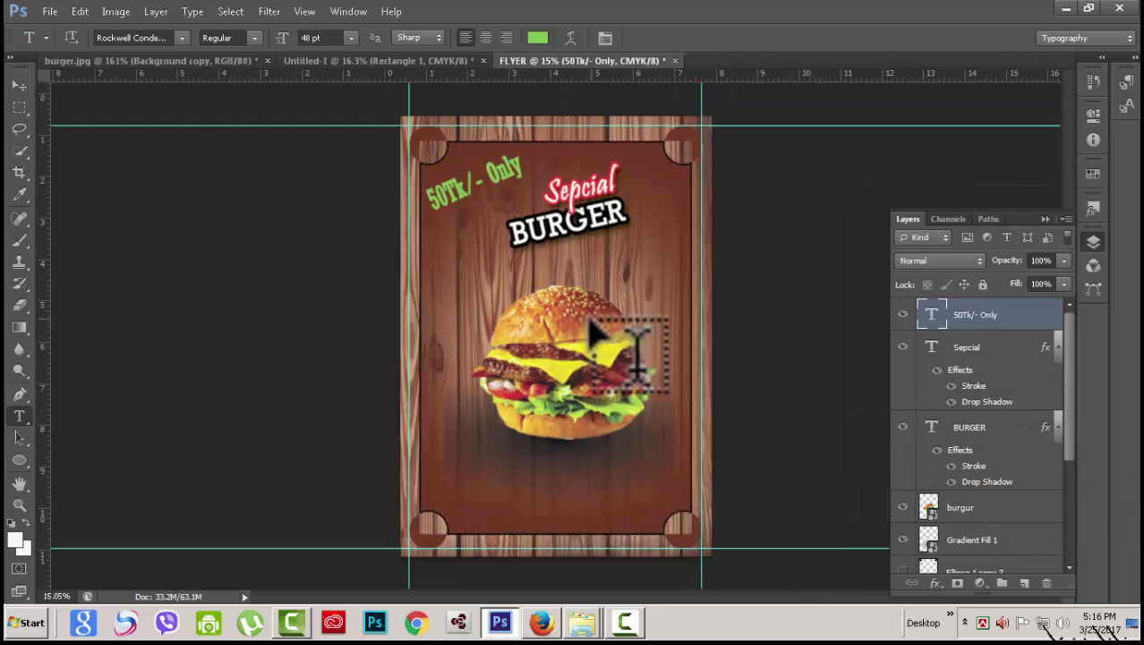
Step: Enlarge the "Sepcial" and "BURGER" texts together and tilt them slightly further counterclockwise above the burger
scroll(608, 338, up, 2)
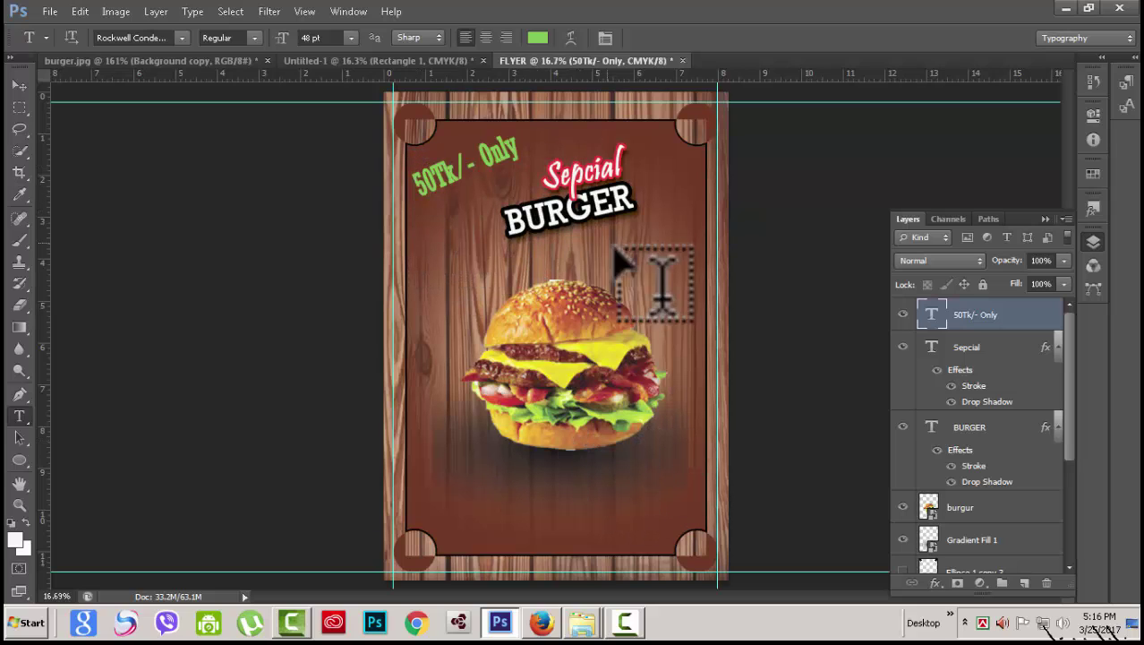
click(1006, 347)
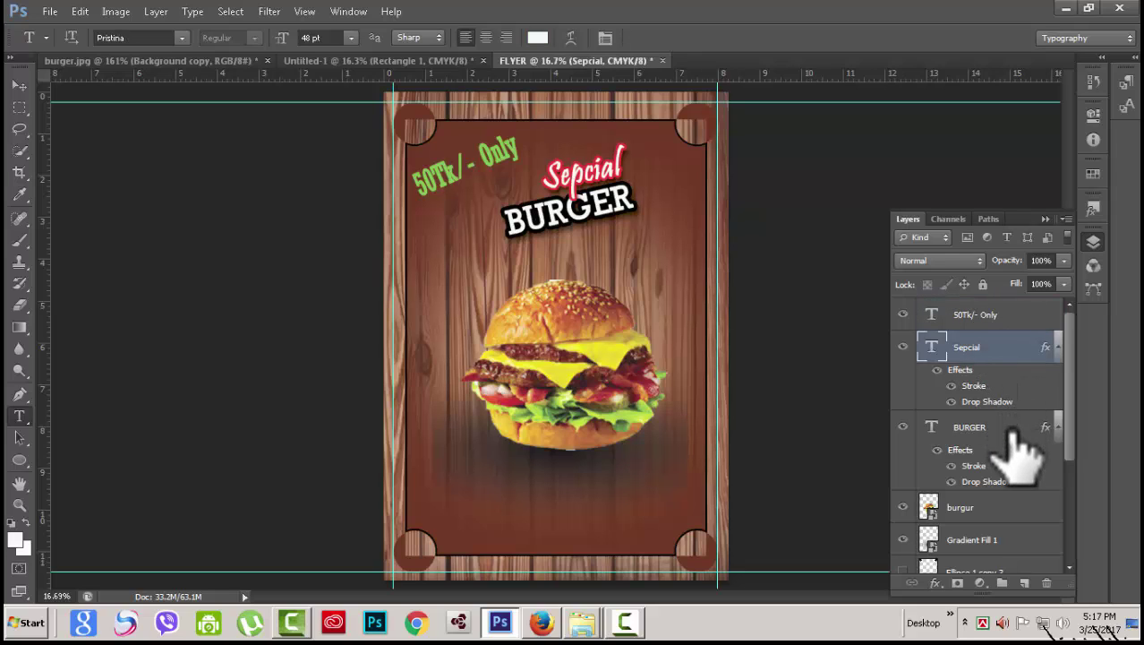
shift+click(1014, 429)
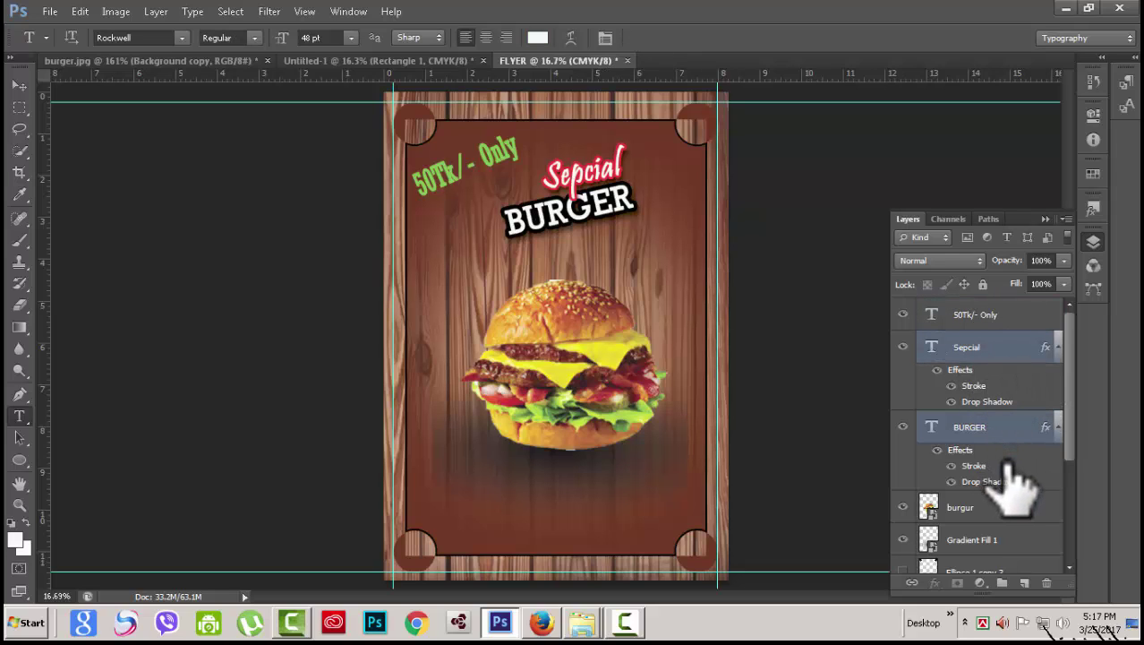
key(ctrl+t)
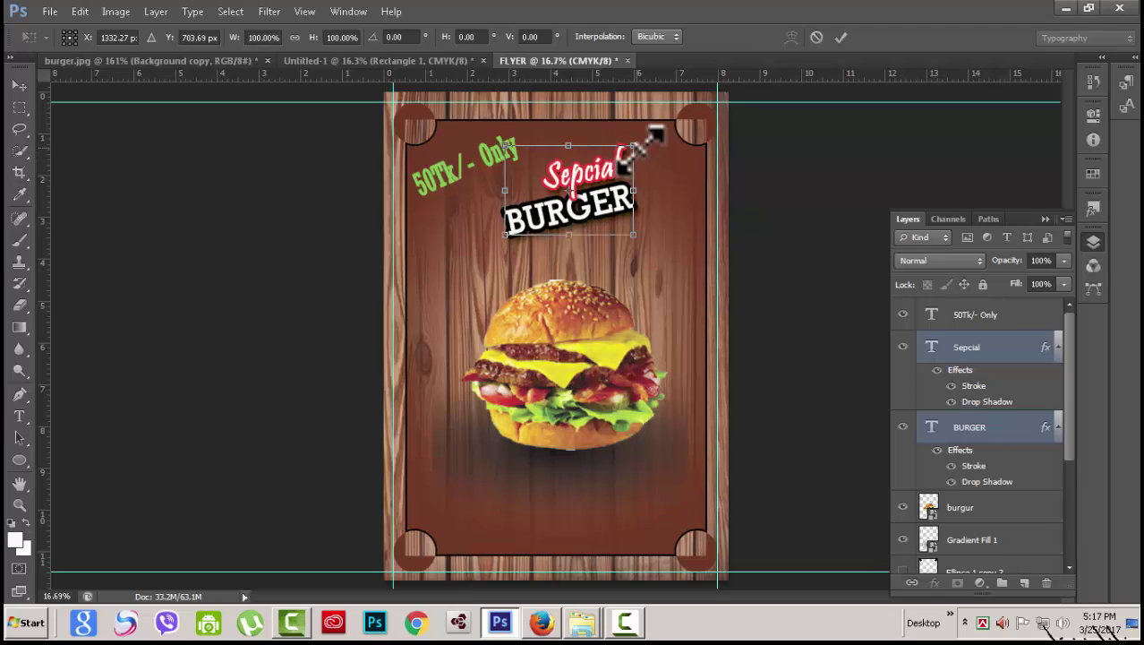
drag(641, 145, 659, 122)
click(840, 36)
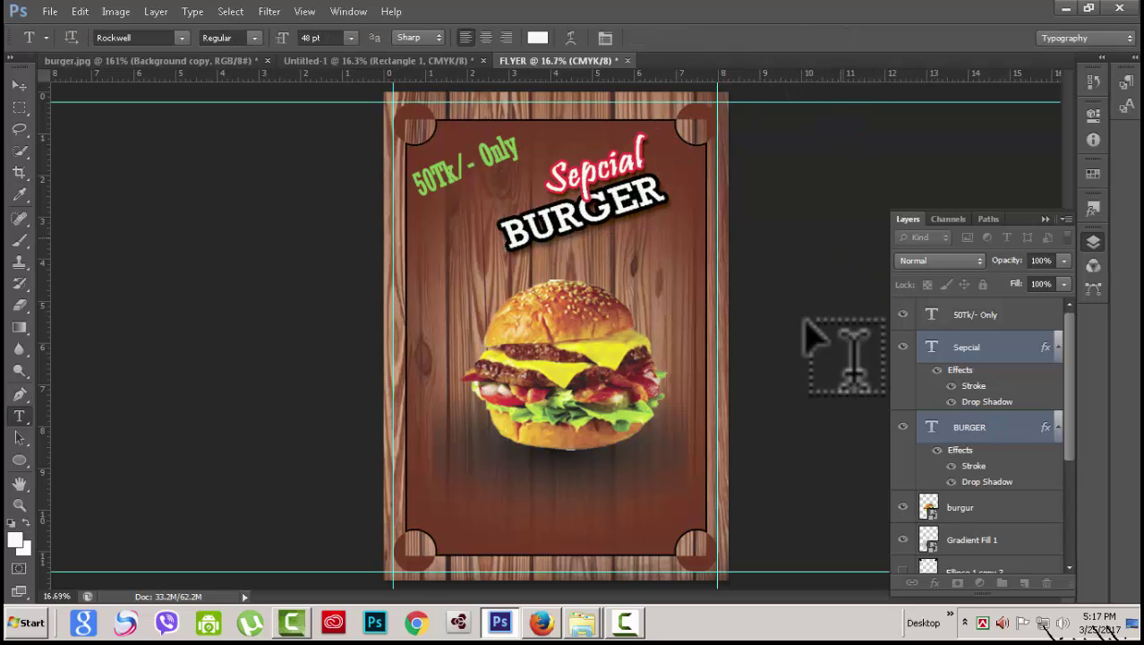
click(983, 314)
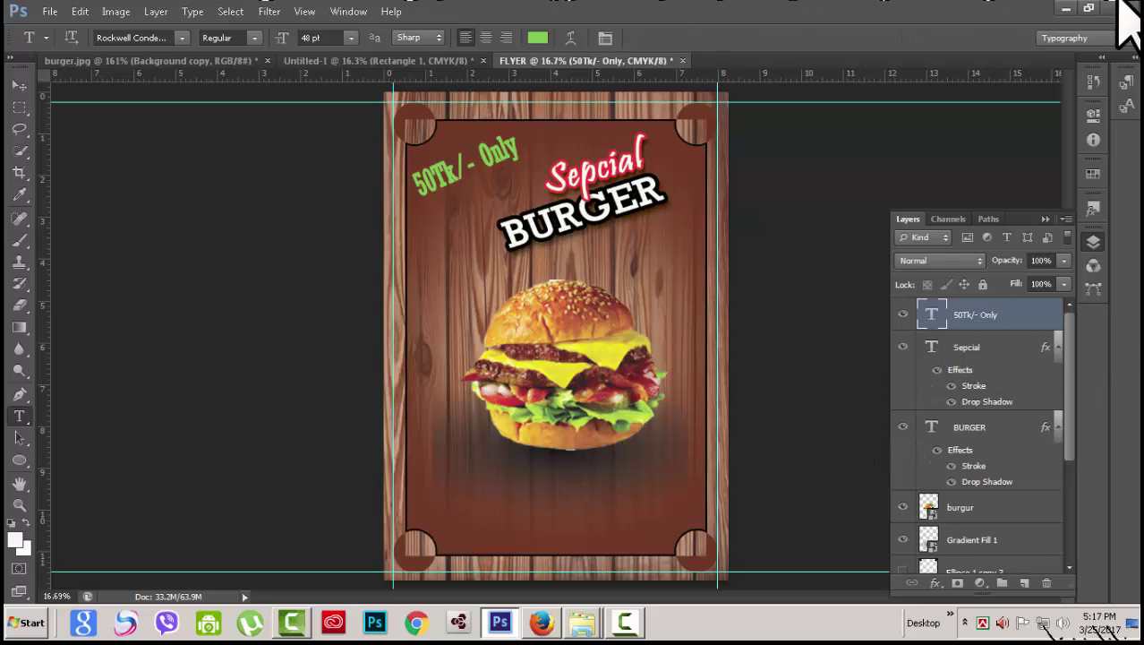
scroll(568, 344, up, 2)
scroll(582, 294, down, 1)
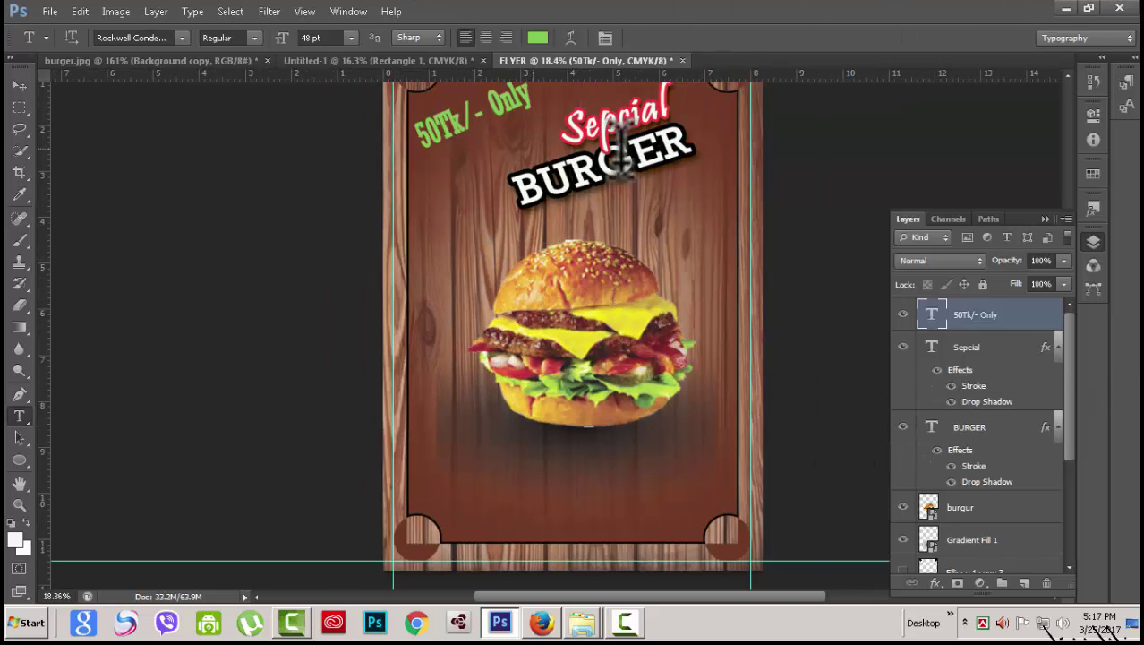
scroll(722, 328, down, 2)
key(ctrl+0)
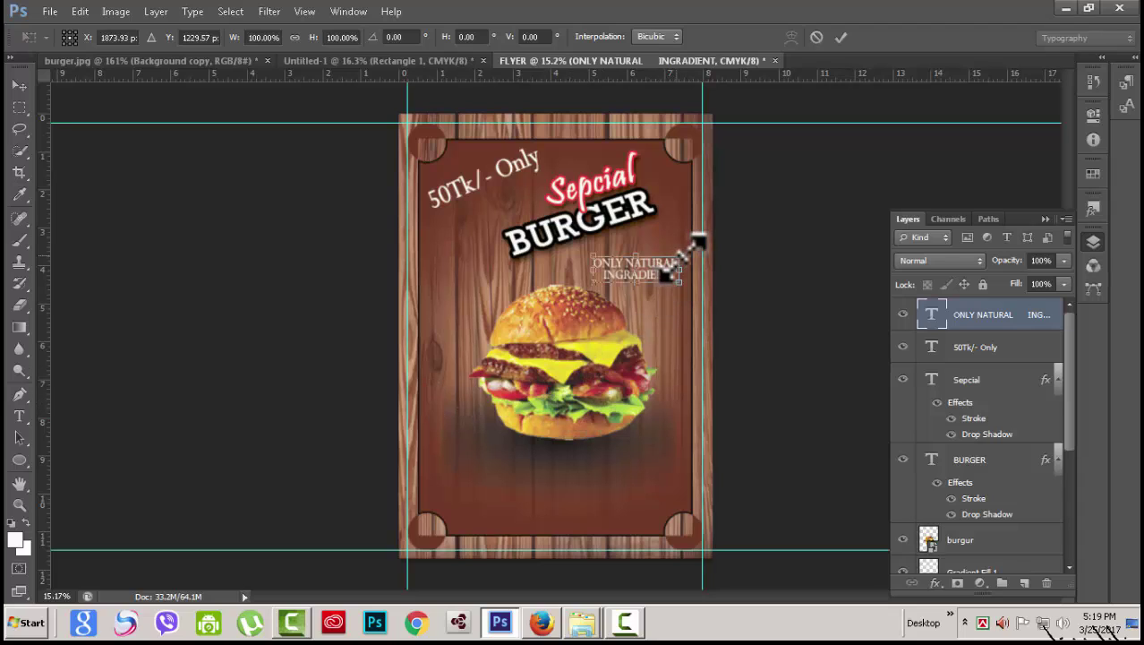
Step: Rotate the "ONLY NATURAL INGRADIENT" text to -17.09°, scale it to 105.82% by 100.54%, and place it just below the BURGER title
drag(682, 255, 643, 260)
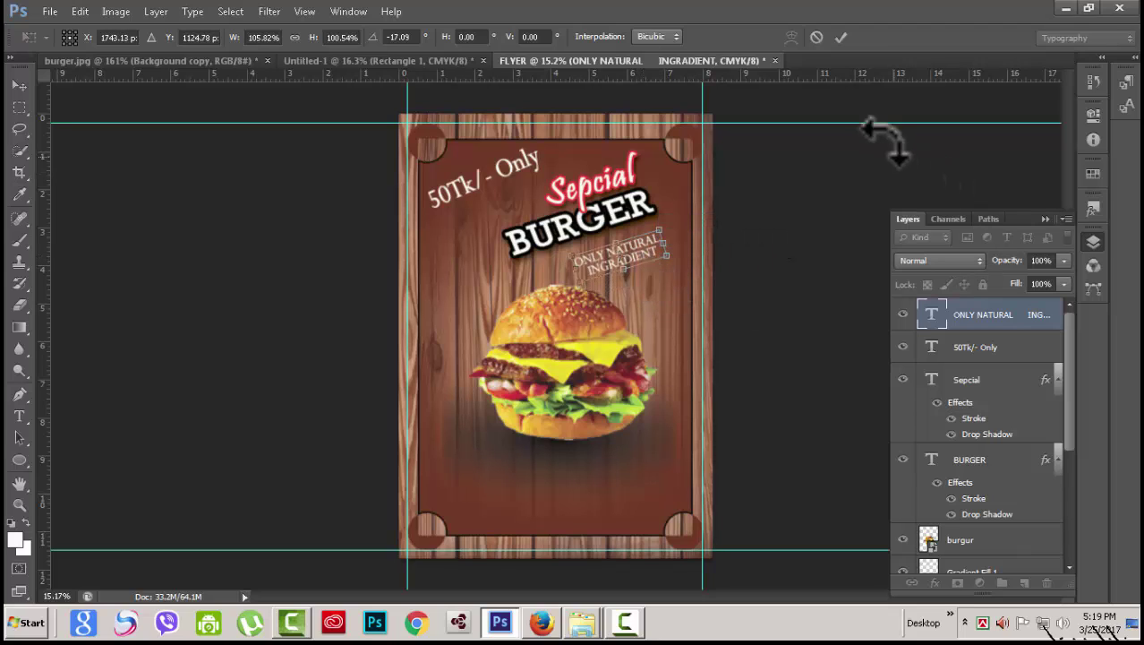
click(840, 37)
key(t)
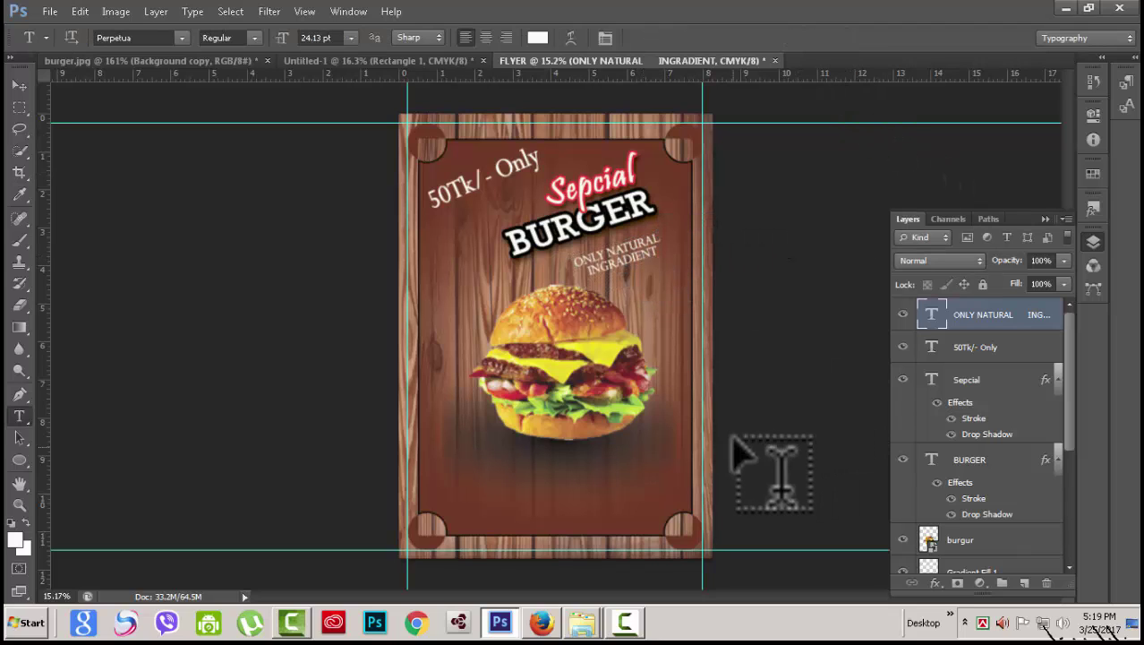
Step: Set the font size of the "50Tk/- Only" text to 30 pt
scroll(738, 367, up, 1)
scroll(587, 319, up, 1)
scroll(591, 332, down, 2)
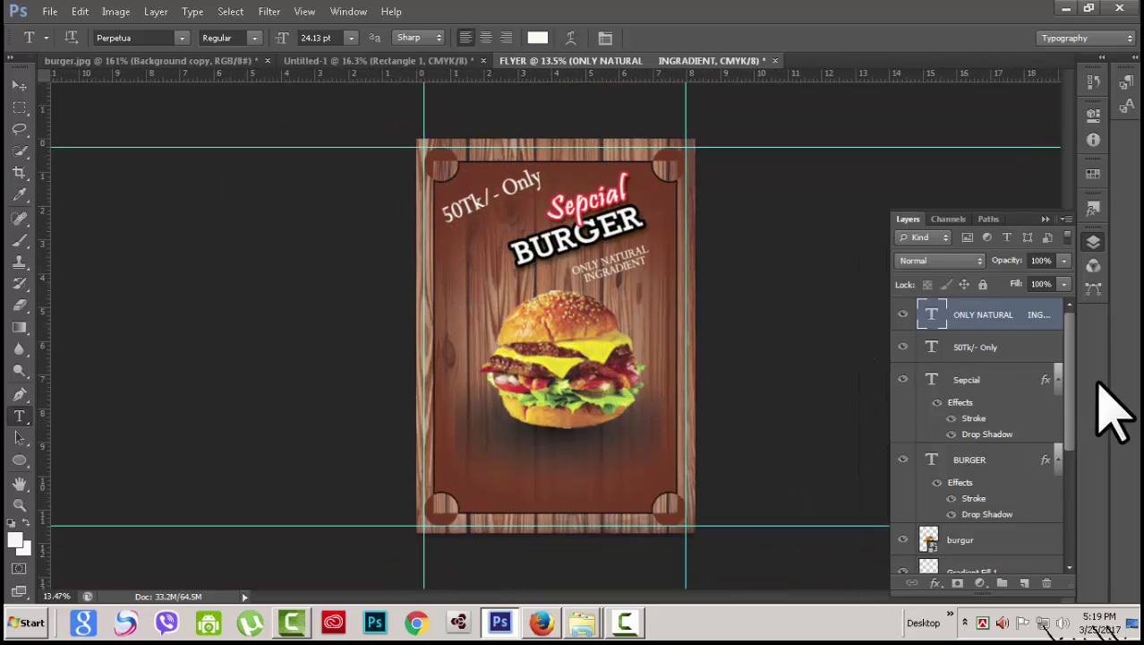
click(962, 350)
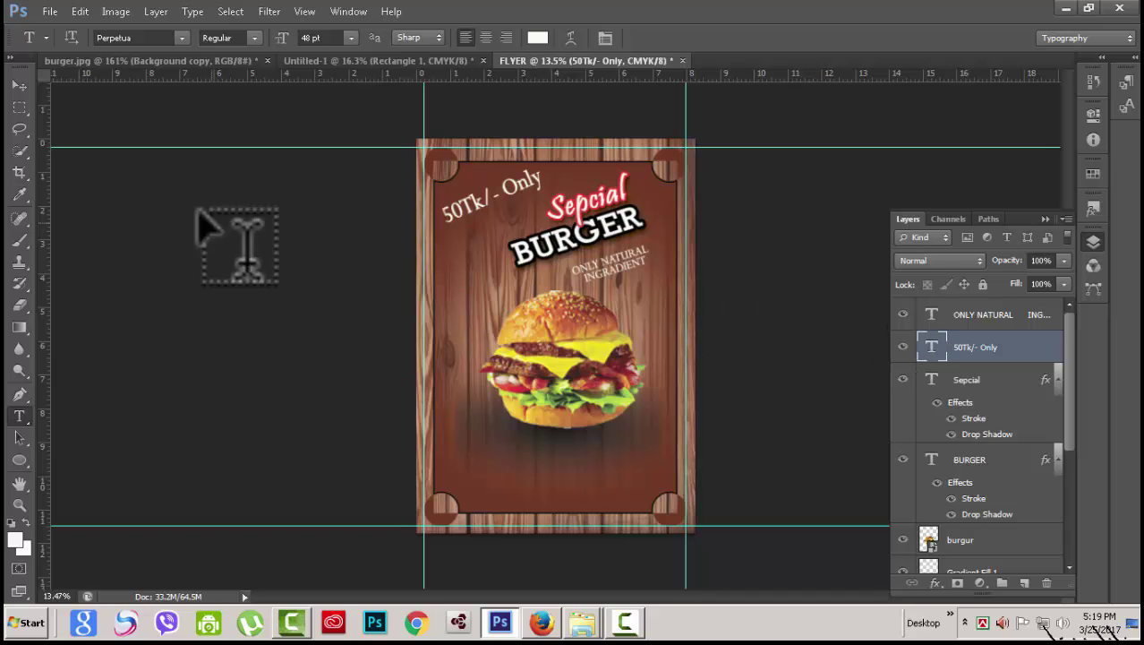
click(350, 38)
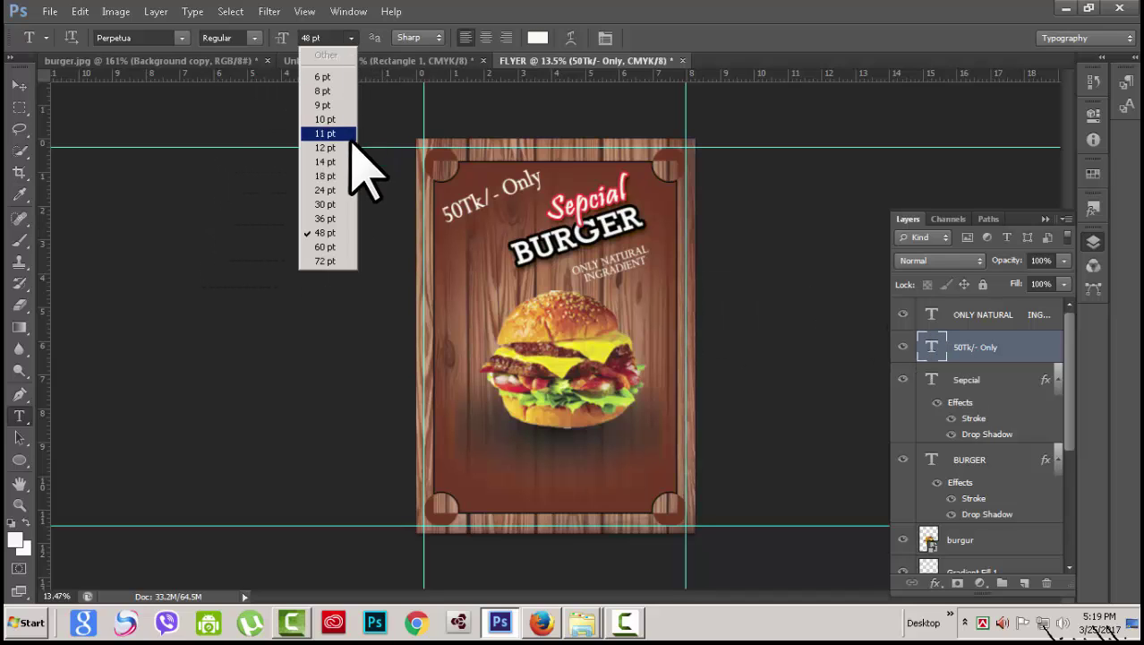
click(324, 204)
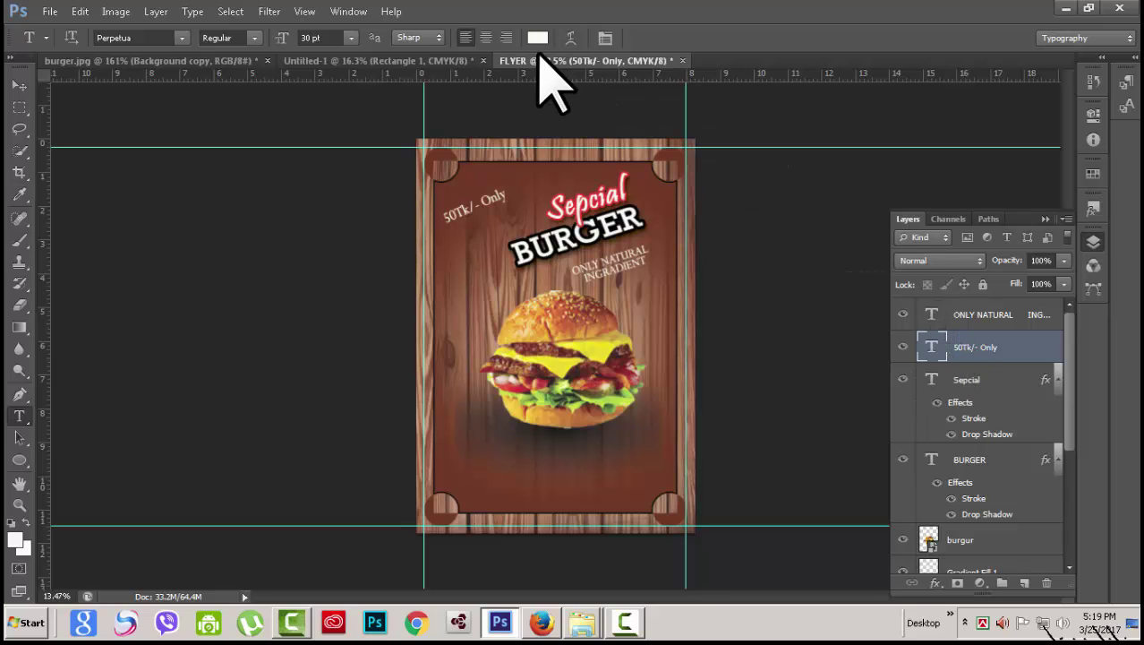
Step: Recolor the "50Tk/- Only" text yellow (#f1fa05) and set its size to 36 pt
double_click(932, 346)
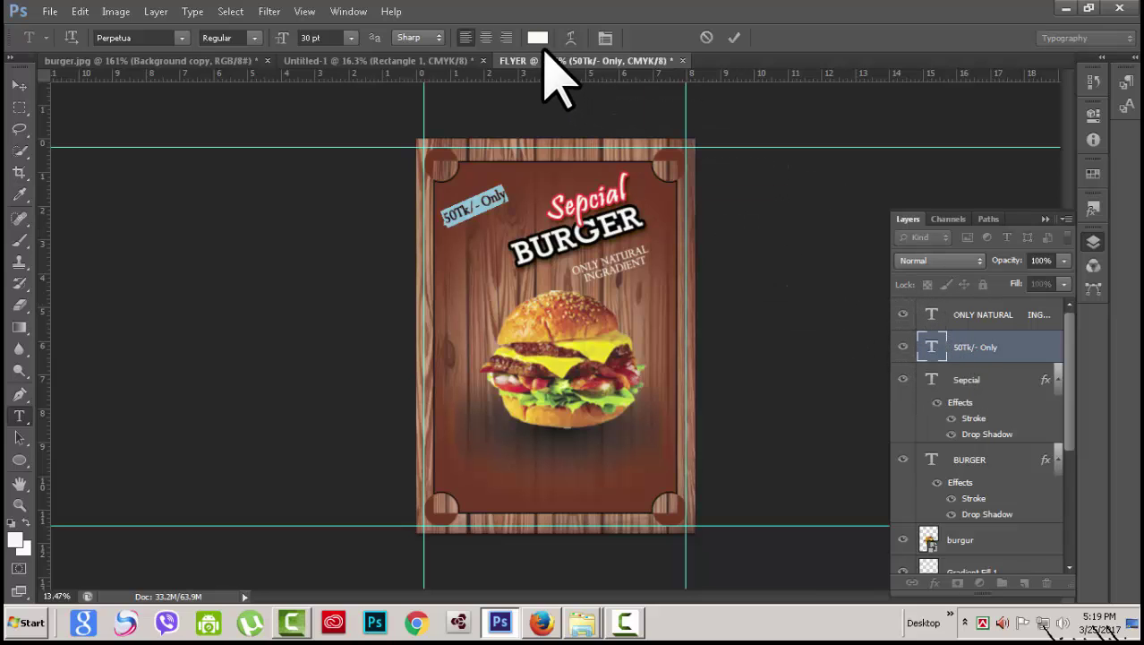
click(537, 37)
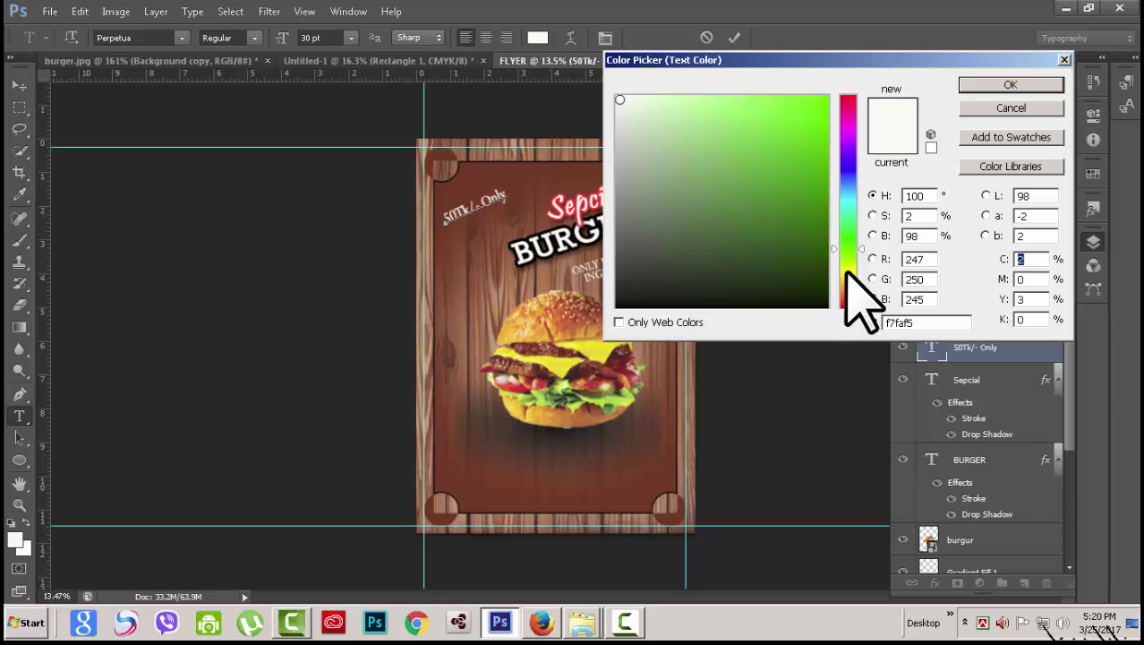
click(847, 272)
click(821, 101)
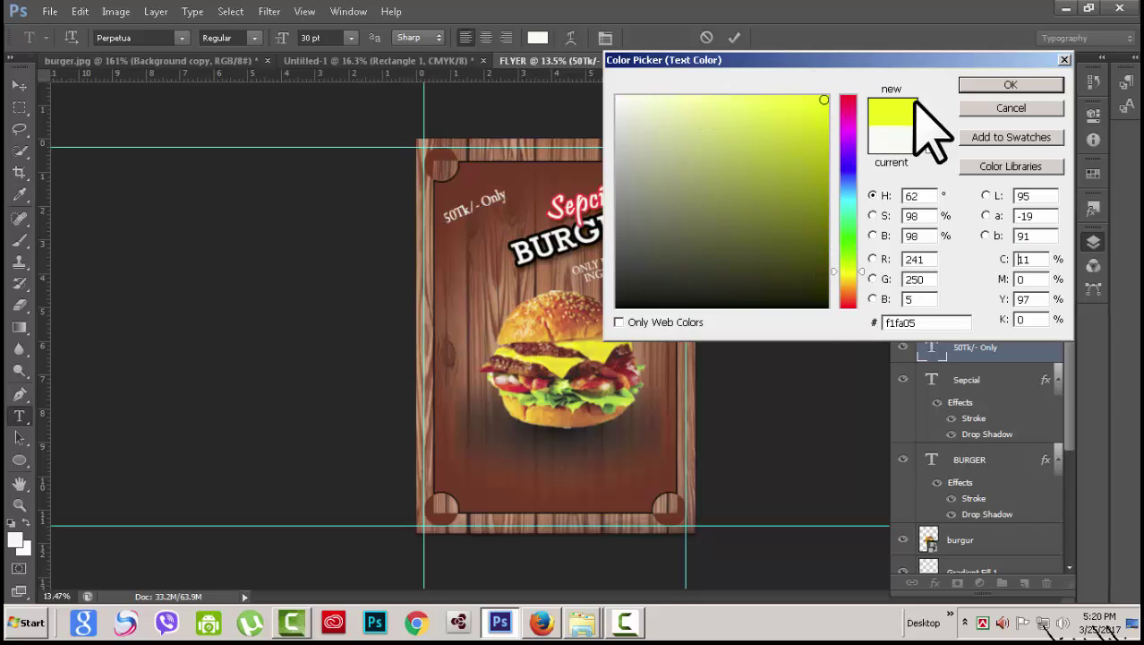
click(985, 85)
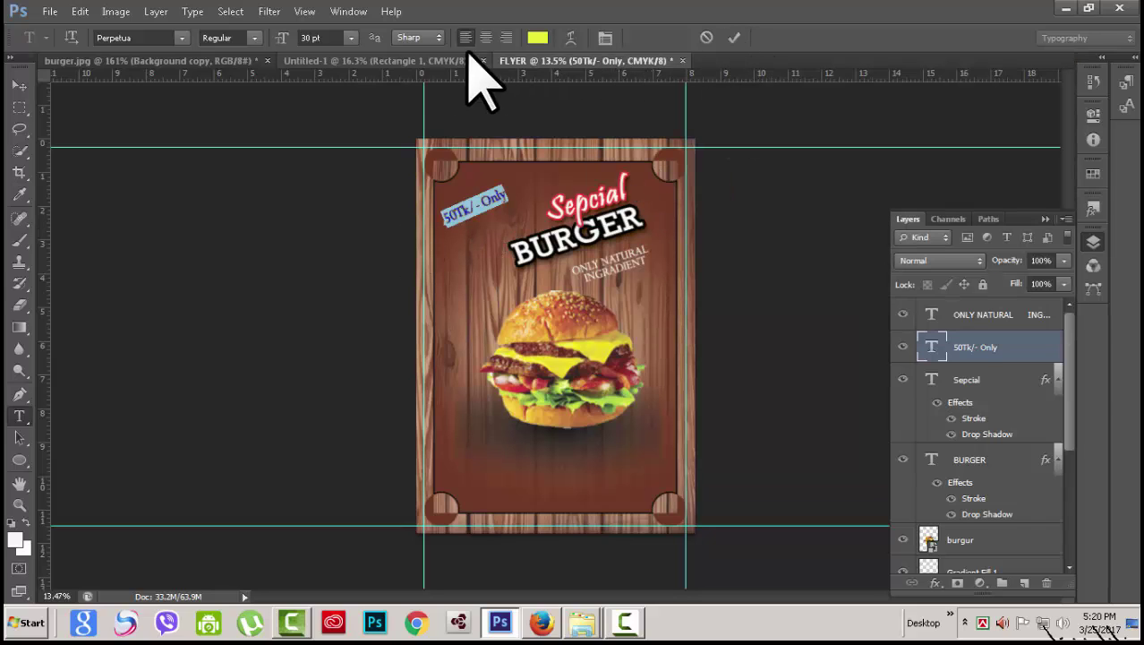
click(351, 38)
click(338, 220)
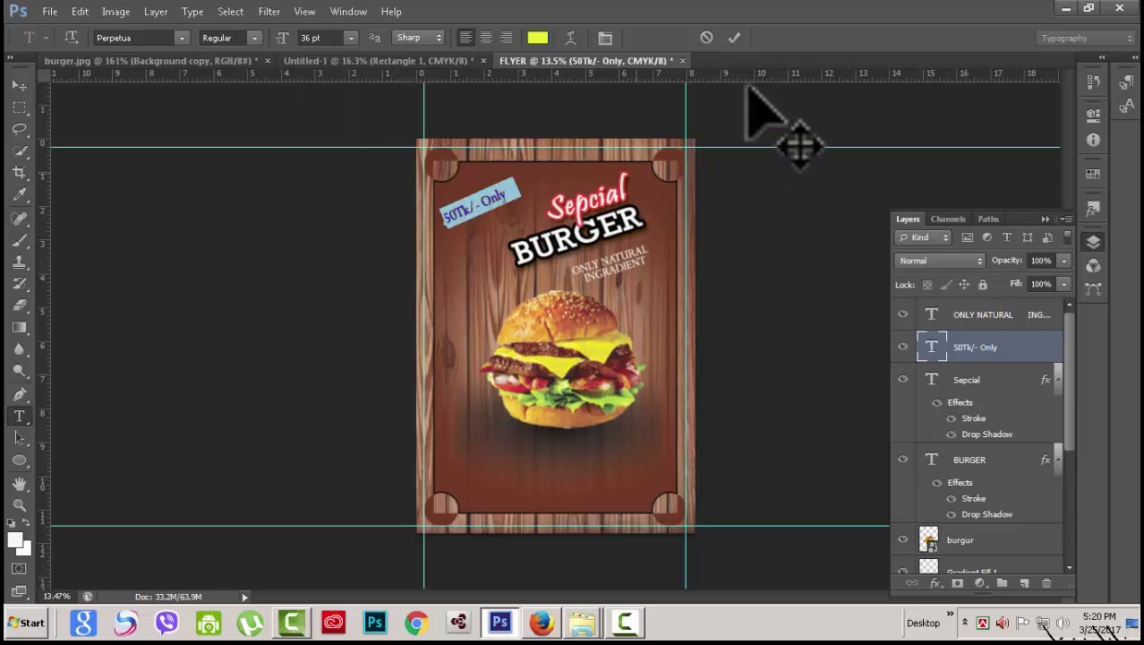
click(734, 37)
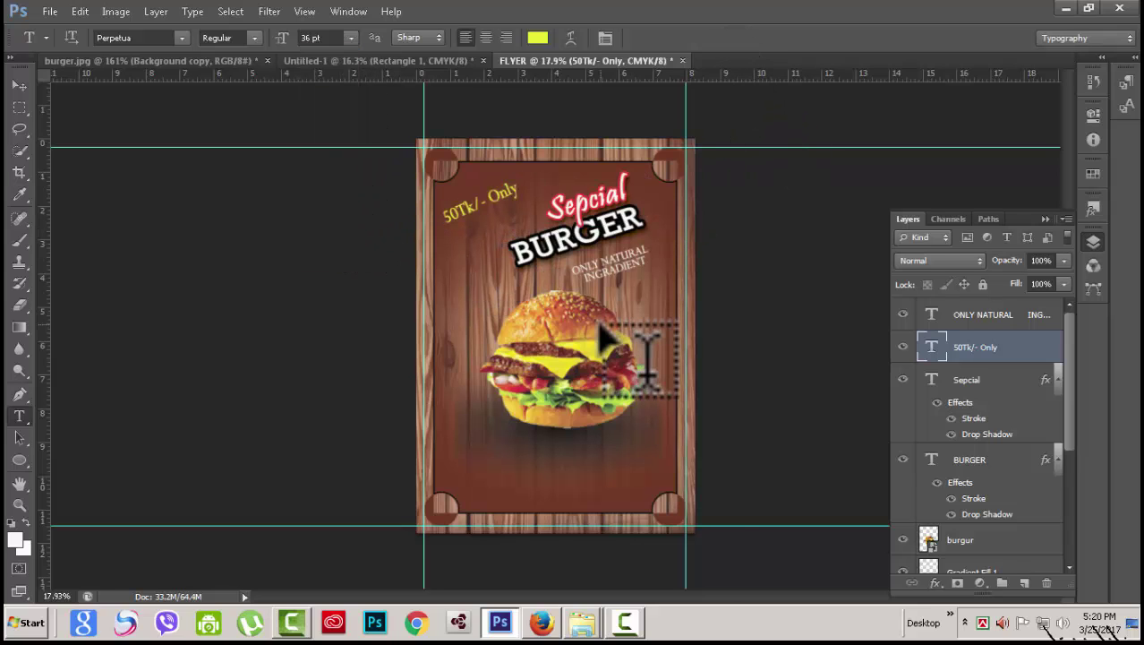
Step: Select the "ONLY NATURAL INGRADIENT" text layer and set the Bijoy keyboard input to Bijoy Classic
scroll(609, 336, up, 1)
scroll(638, 345, down, 2)
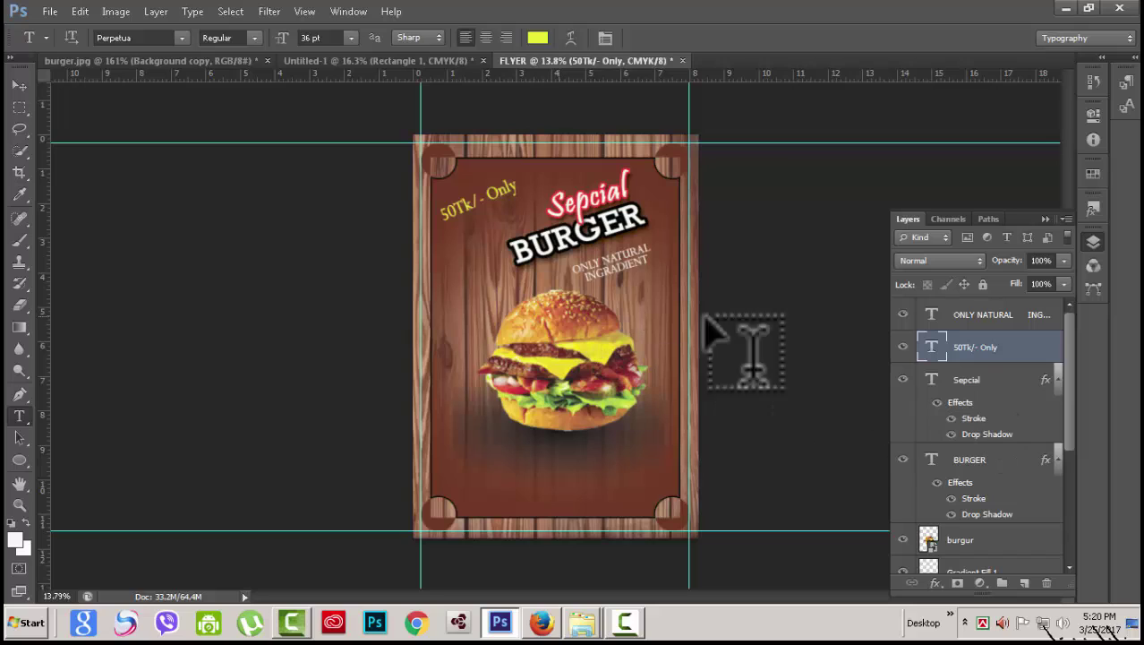
click(1010, 314)
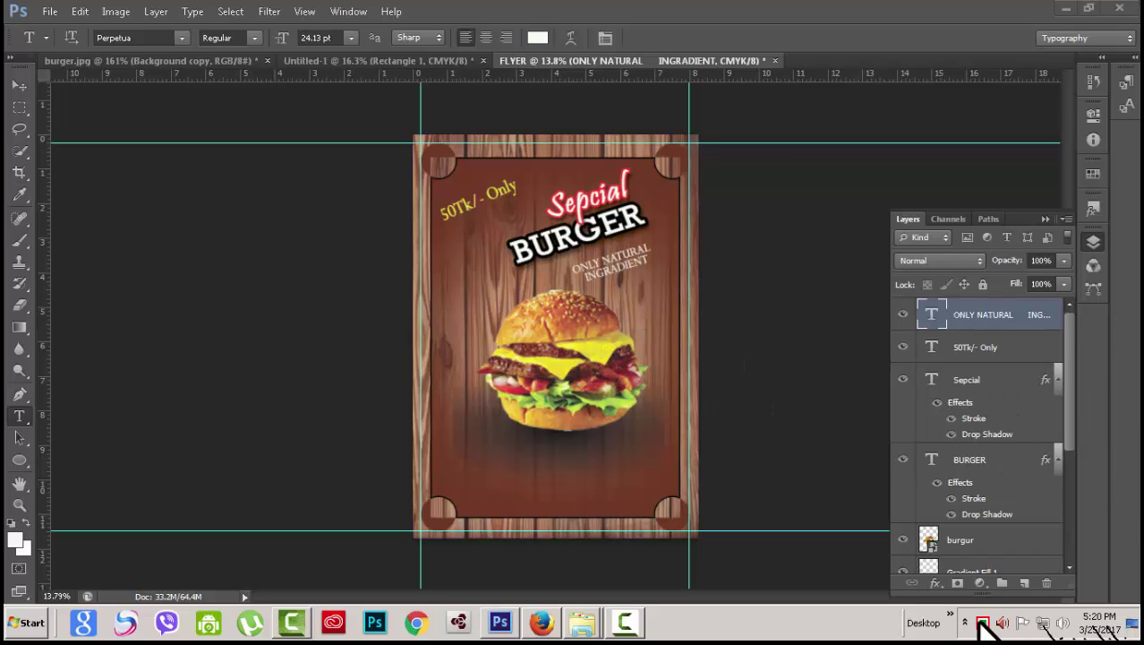
click(981, 623)
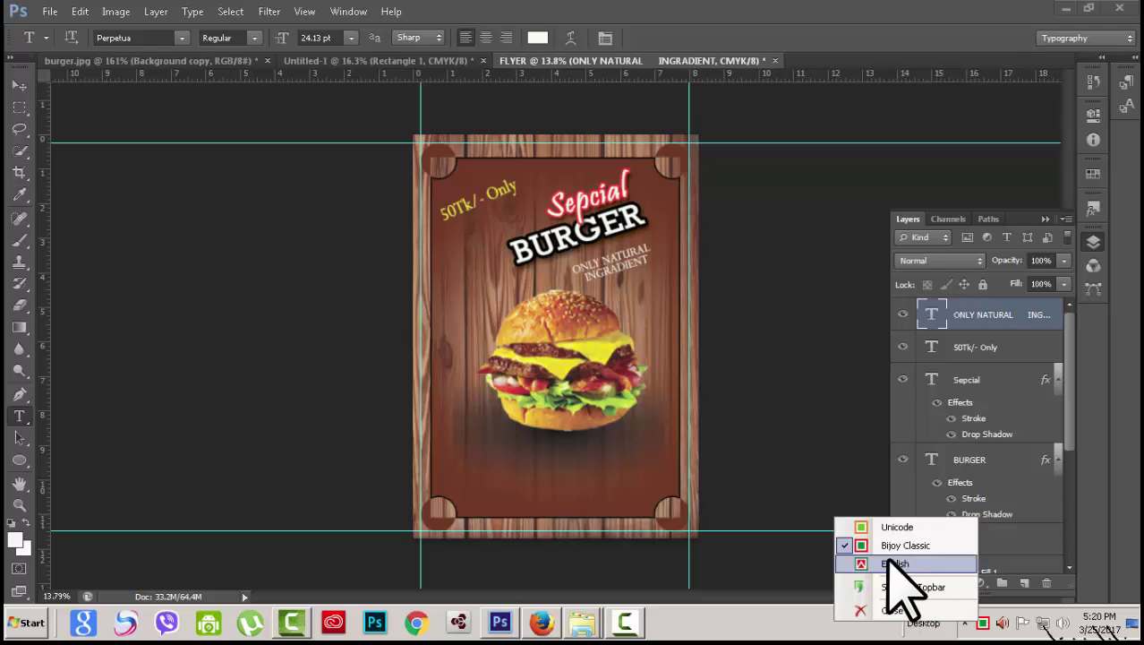
click(948, 545)
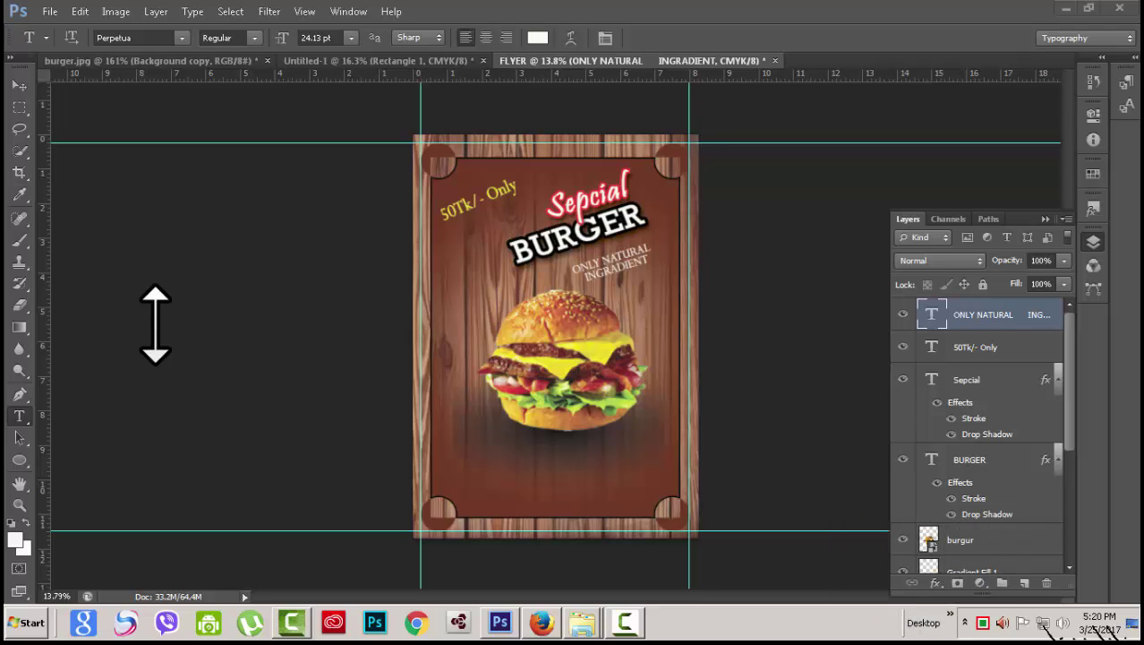
Step: Choose the TonnyBanglaMJ font at 24 pt and a bright yellow color for the Bangla call line
click(181, 38)
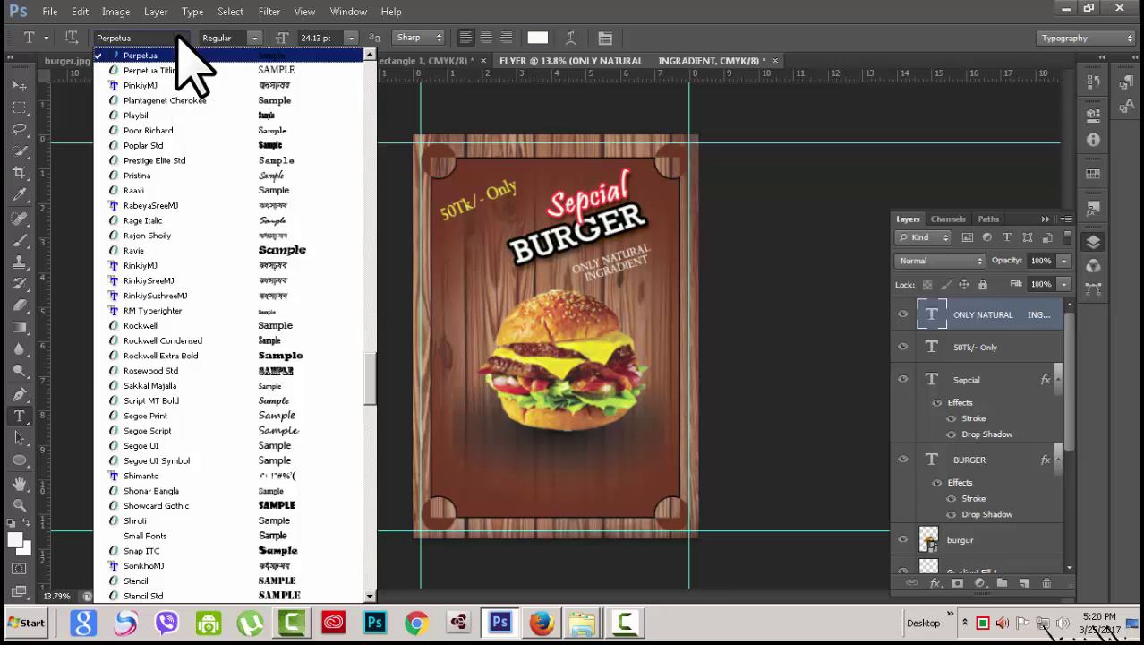
scroll(240, 421, up, 5)
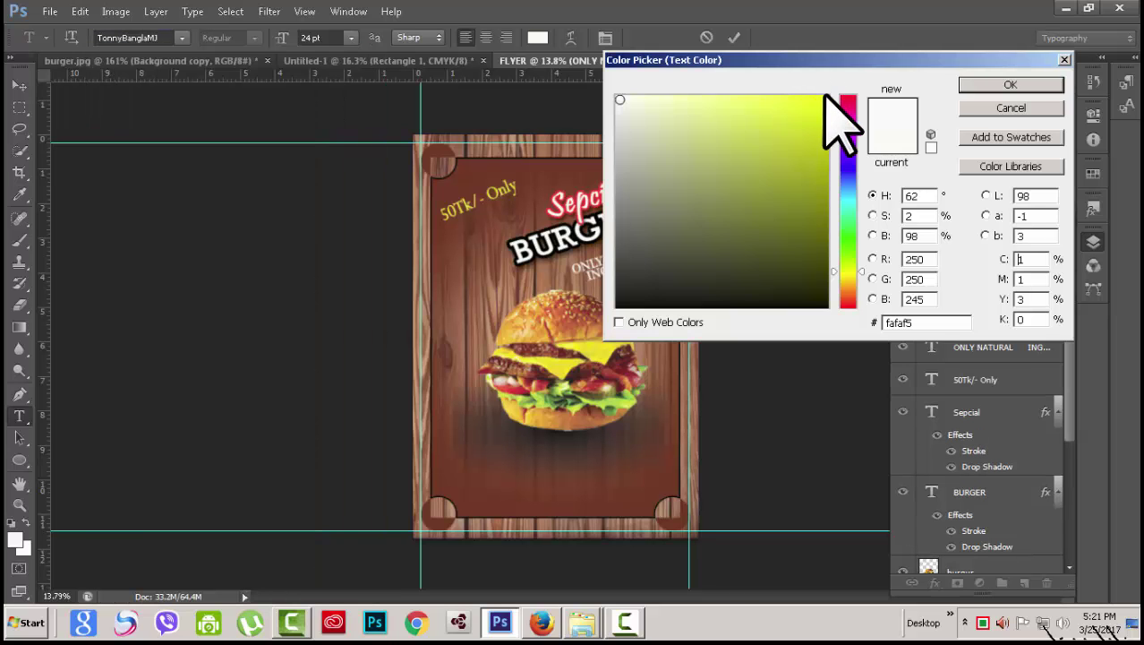
click(825, 95)
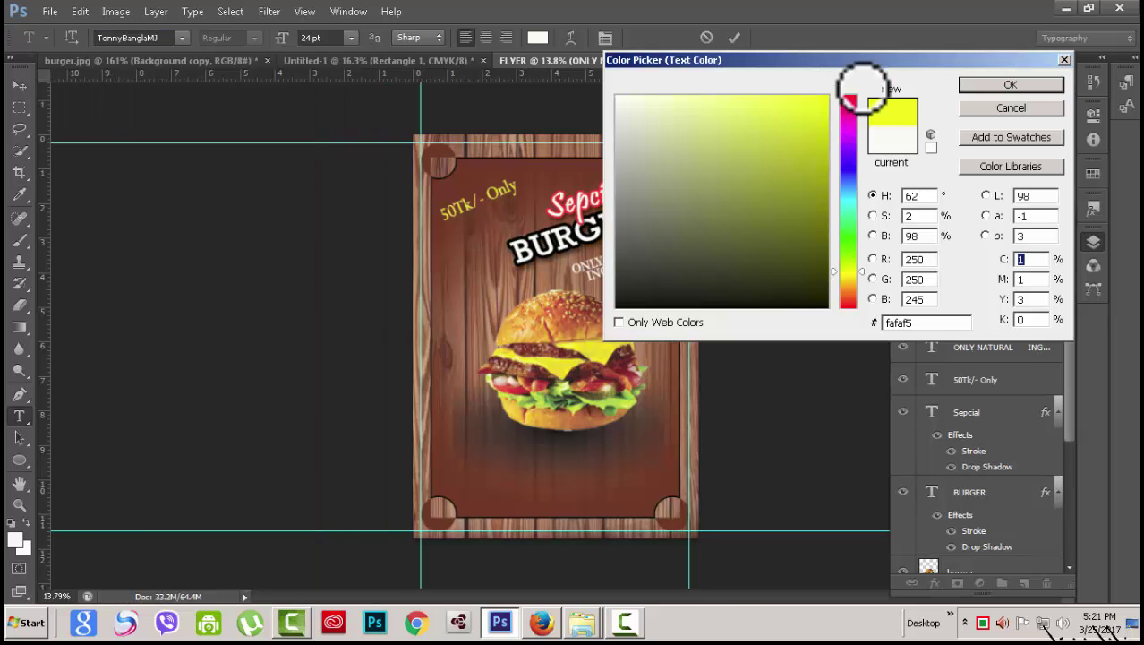
click(985, 84)
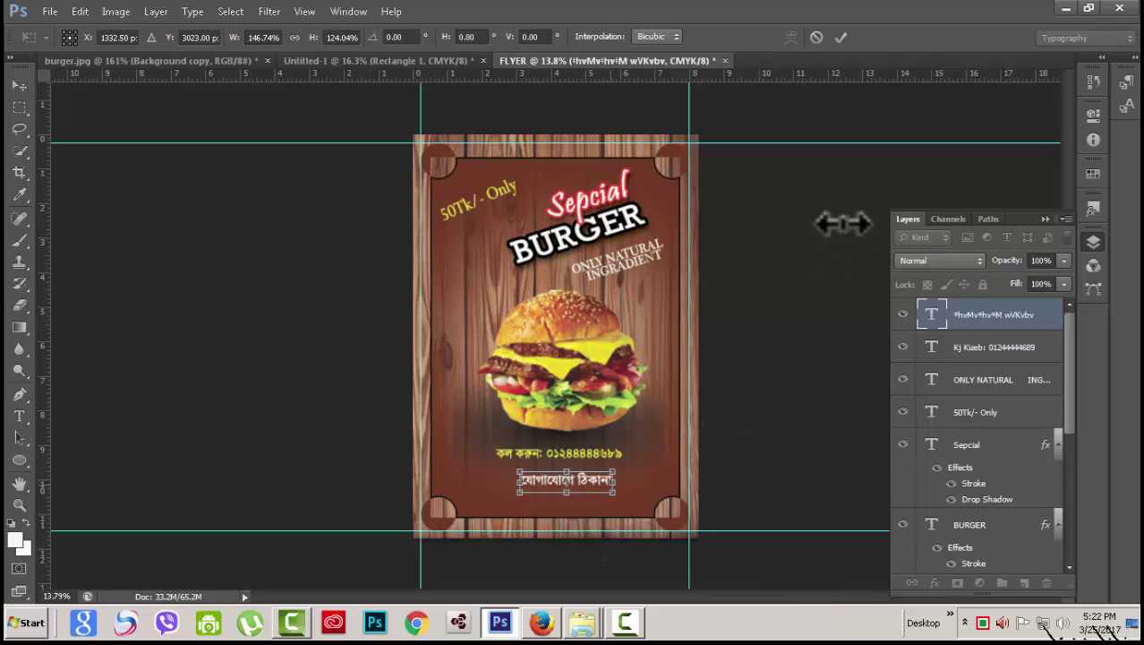
Step: Scale the white Bangla address heading to 146.74% by 124.04% and move it close beneath the yellow phone line
click(841, 36)
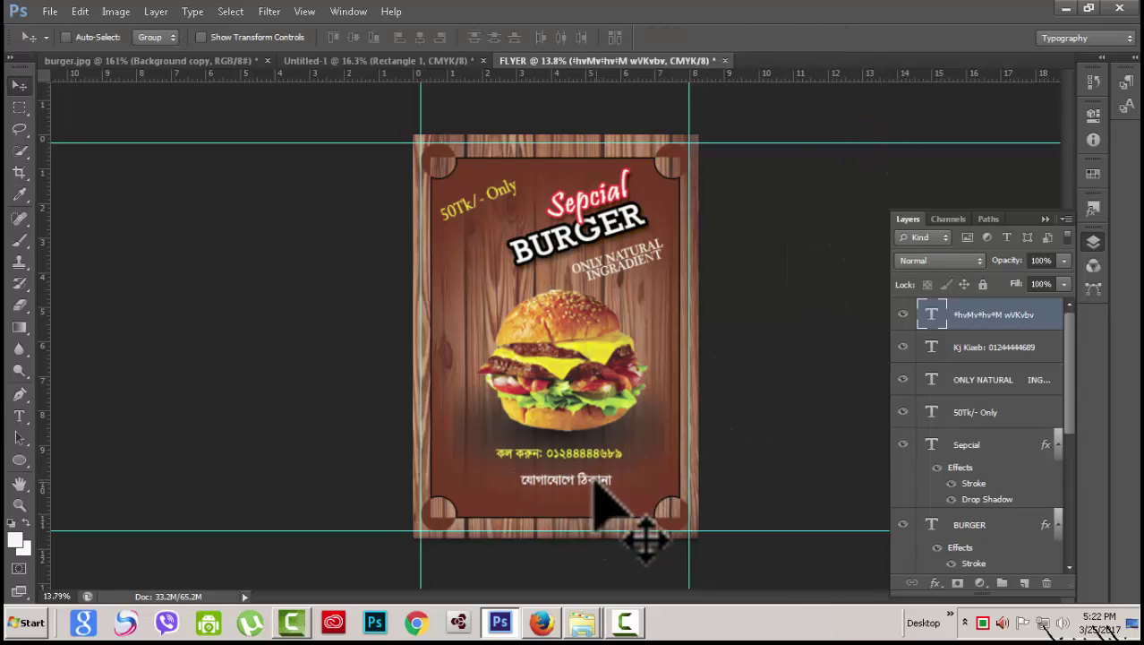
drag(593, 488, 582, 485)
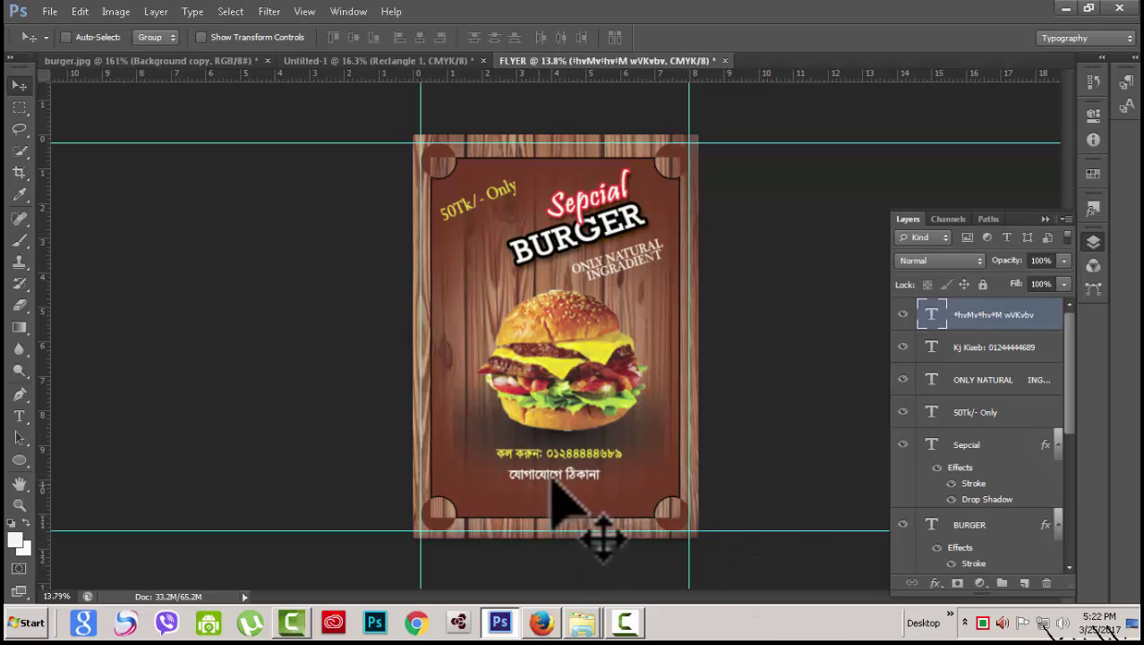
Step: Correct the wording of the white Bangla address heading to "যোগাযোগের ঠিকানা"
double_click(931, 315)
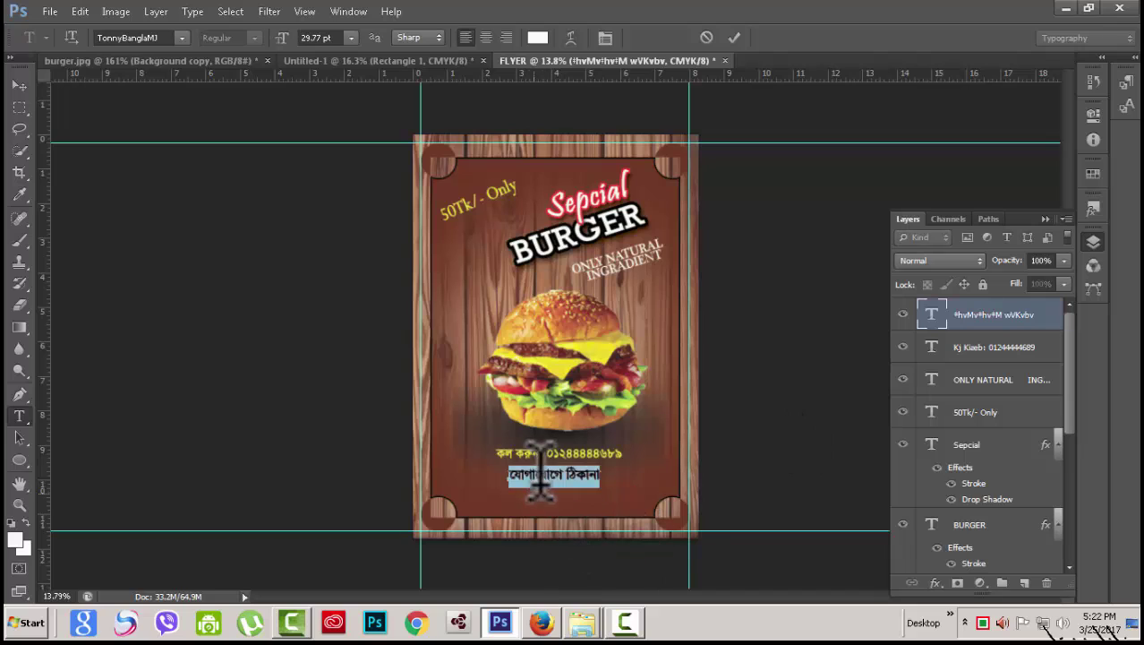
click(562, 475)
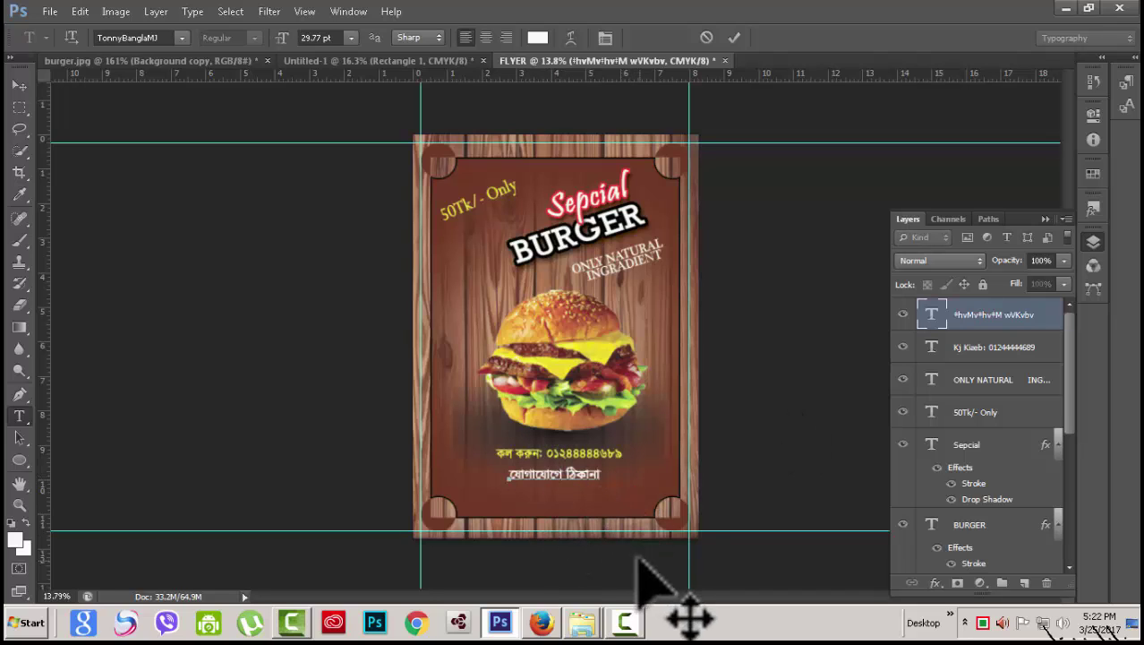
text(র)
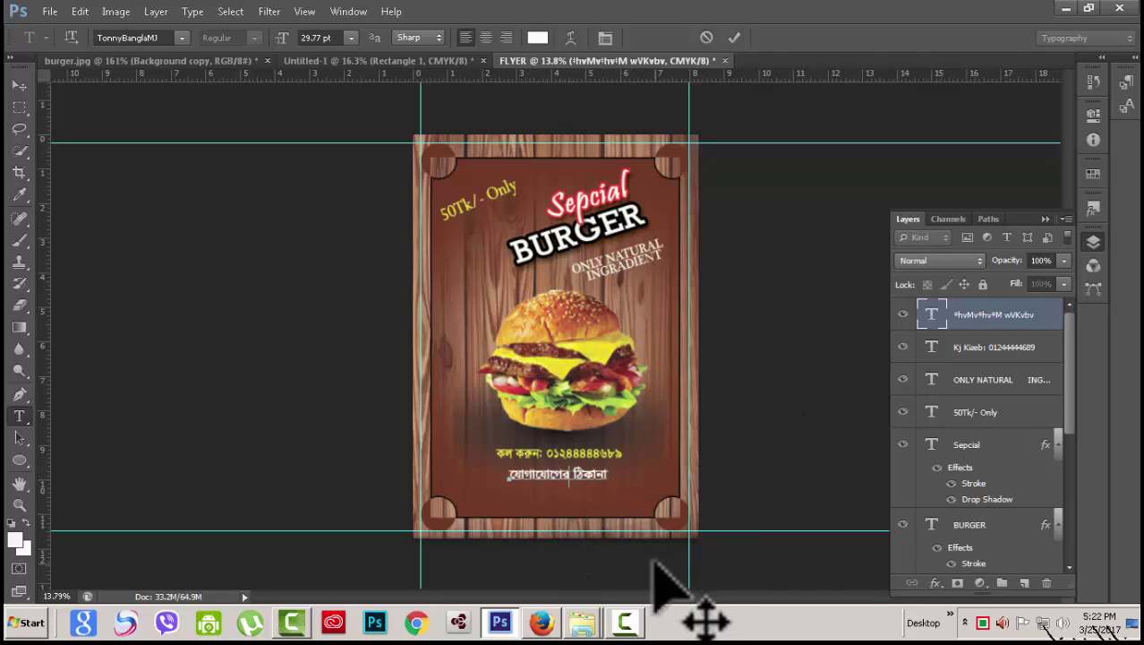
click(734, 38)
key(v)
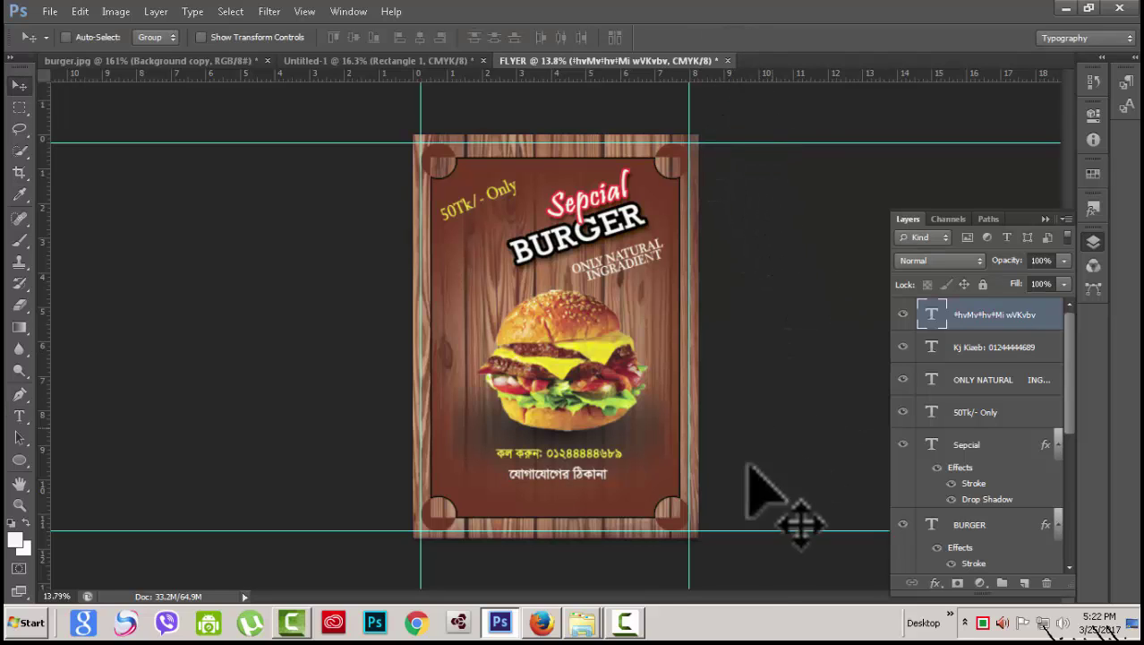
key(ctrl+plus)
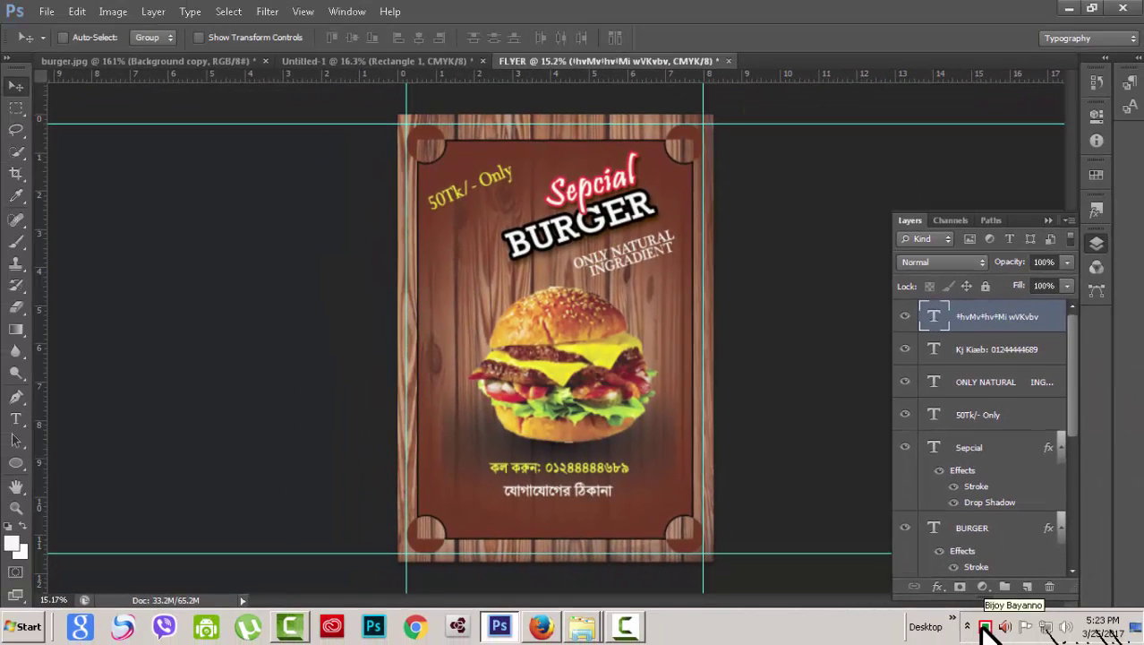
Step: Switch the Bijoy keyboard input to English and start a new text layer in the empty area below the price text
right_click(984, 627)
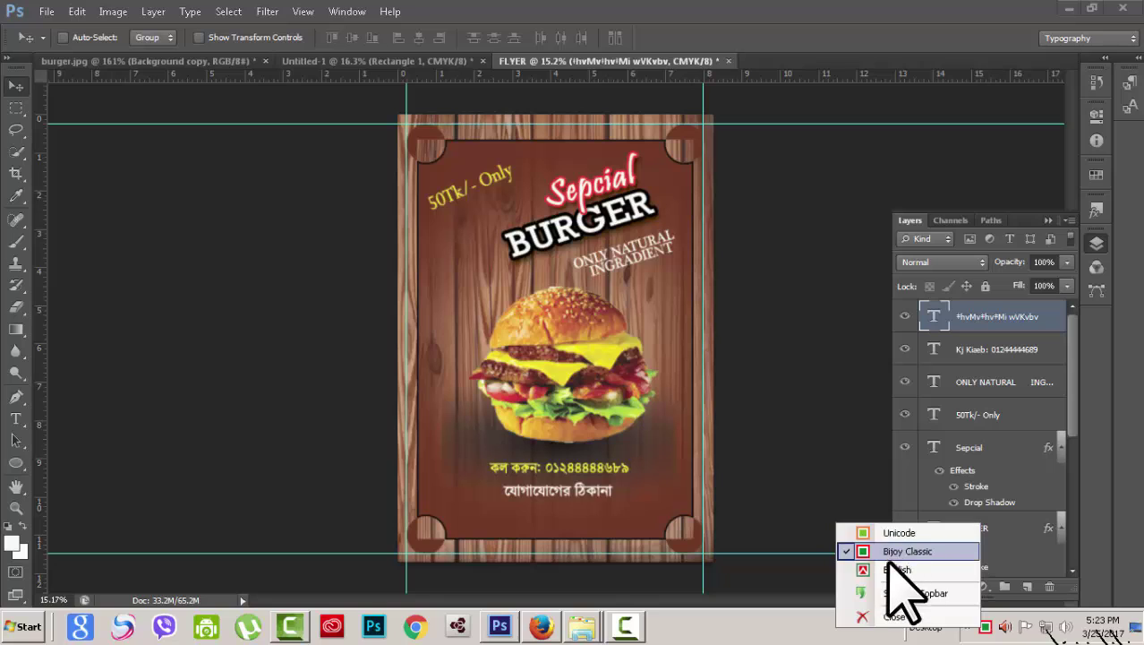
click(986, 627)
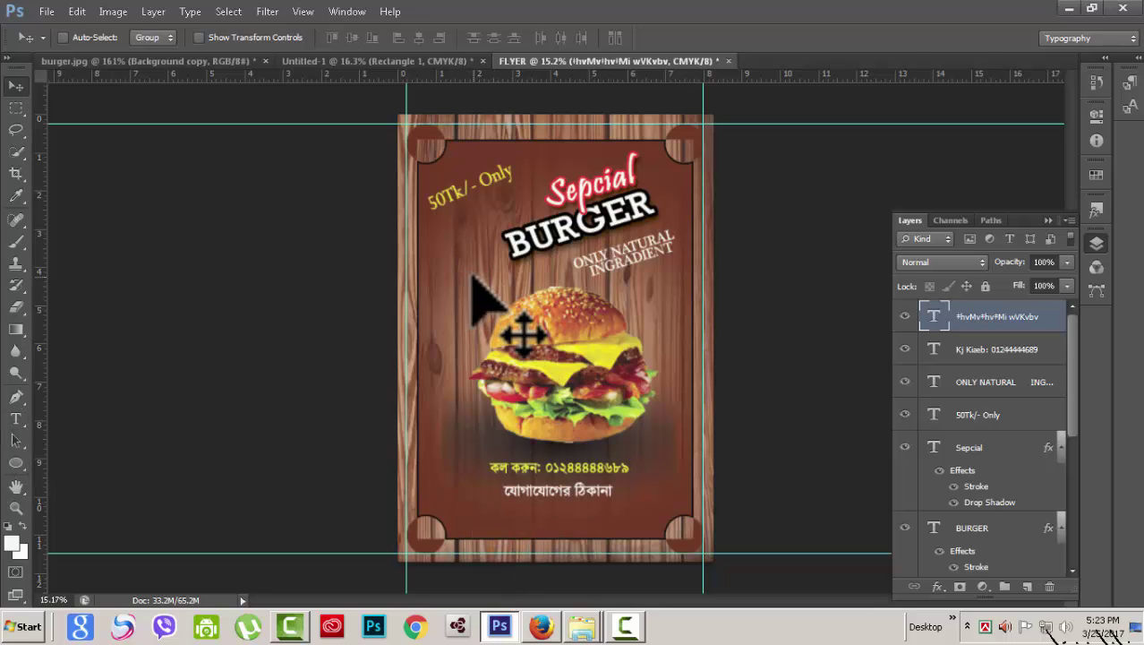
click(18, 419)
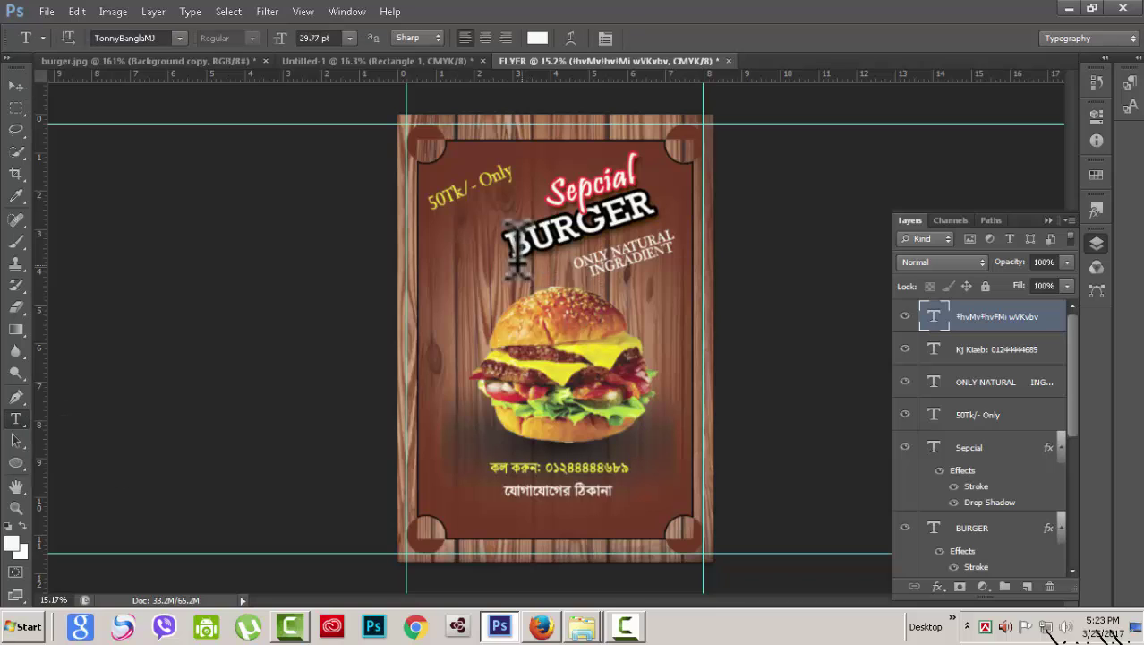
click(473, 265)
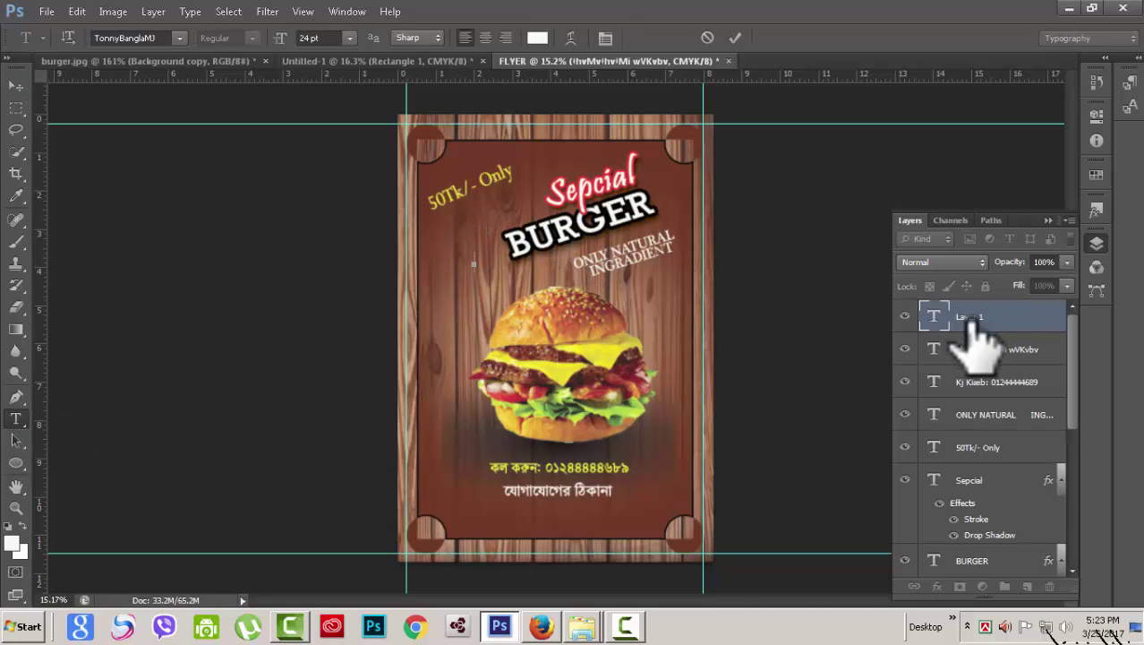
Step: Look through the font list around TonnyBanglaMJ to examine the Bangla MJ fonts on offer
click(179, 39)
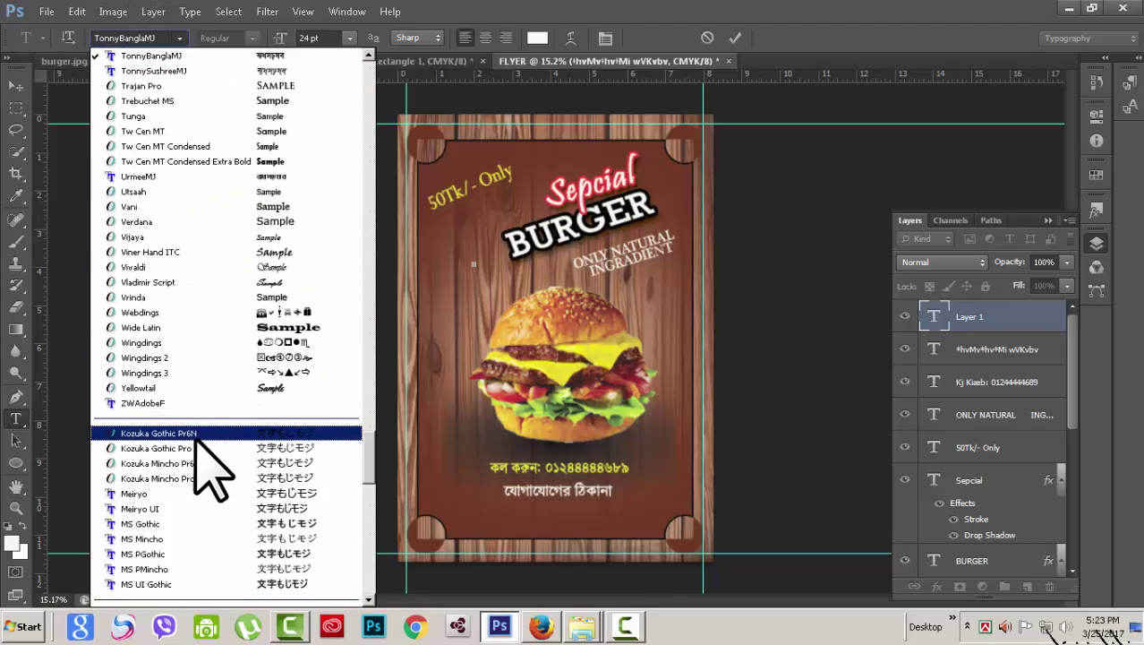
scroll(222, 467, up, 3)
scroll(269, 295, up, 3)
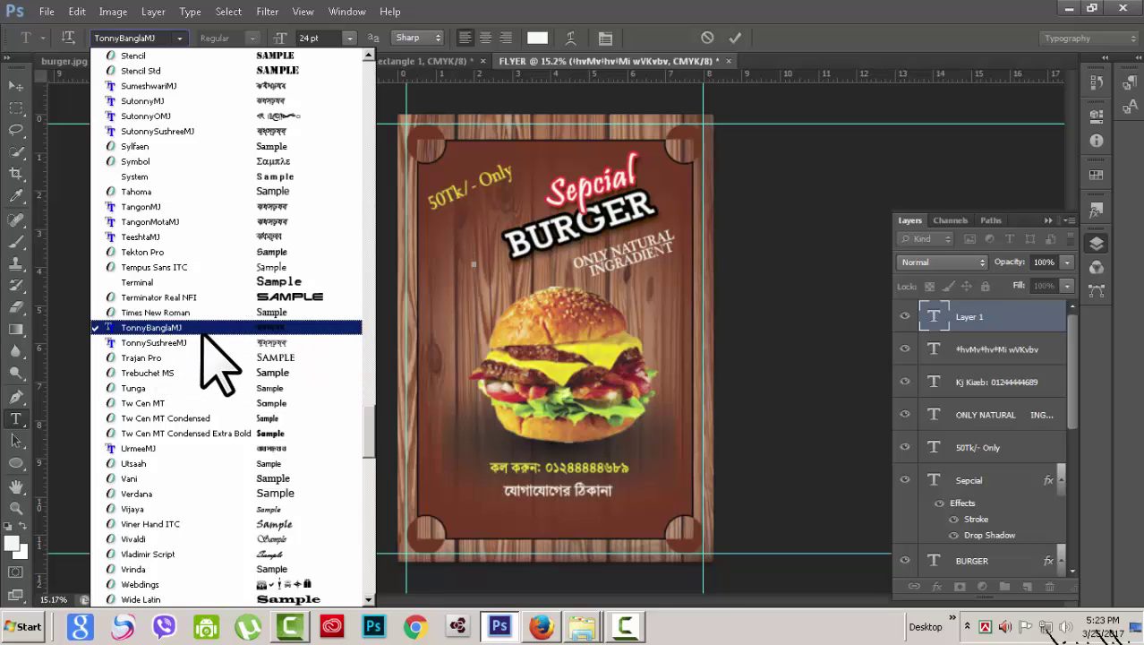
click(906, 150)
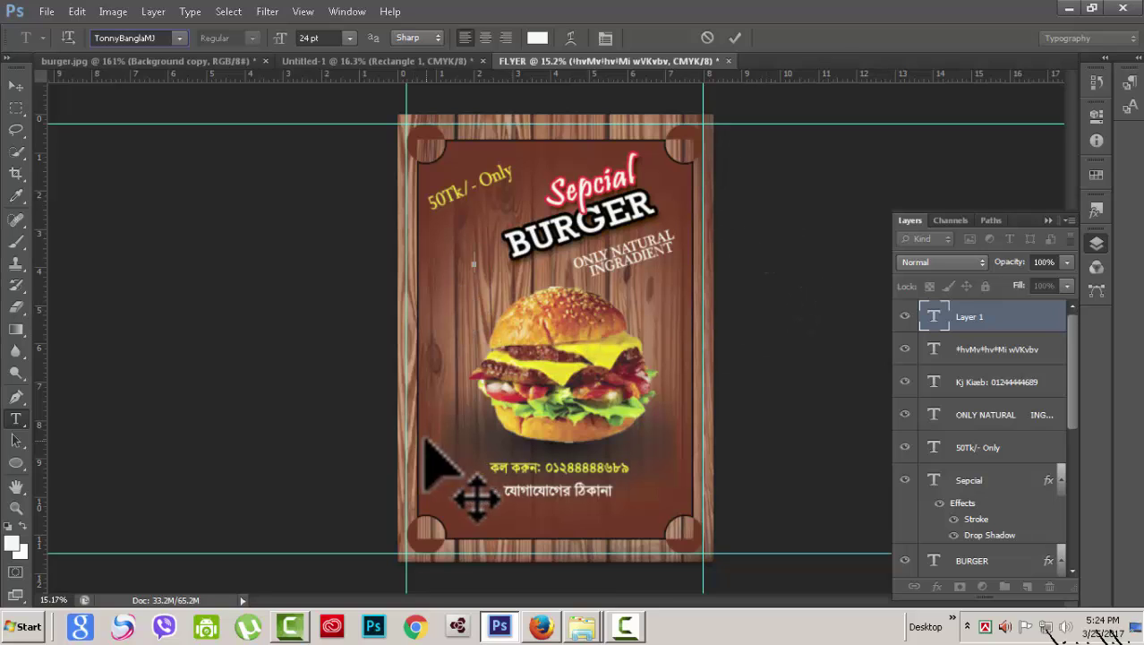
scroll(587, 363, up, 2)
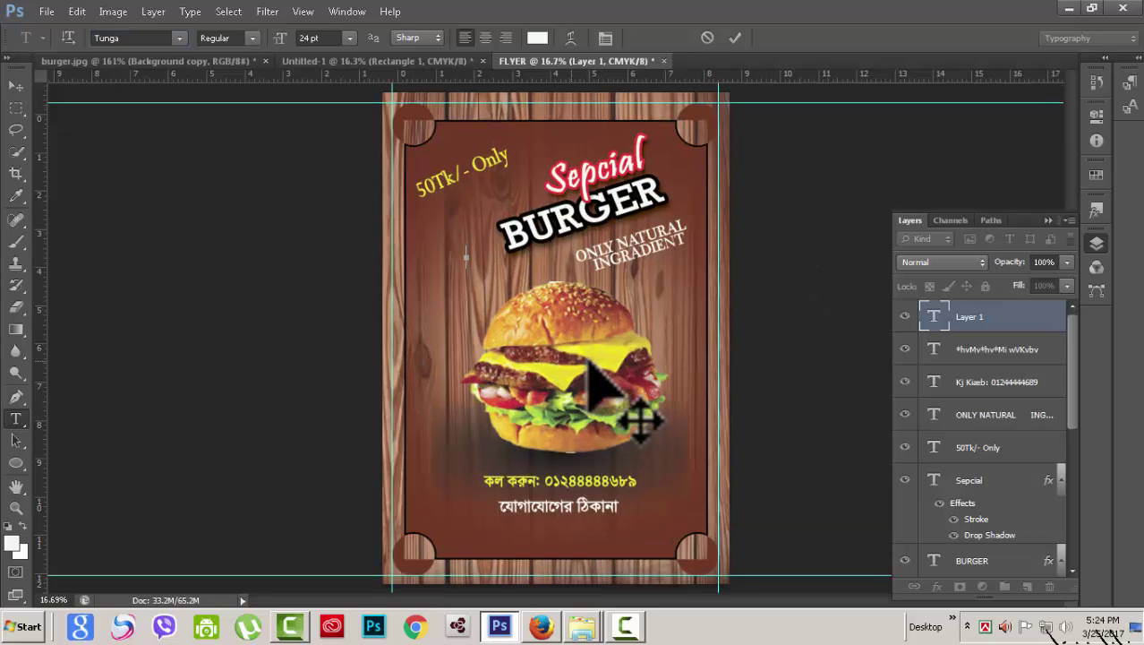